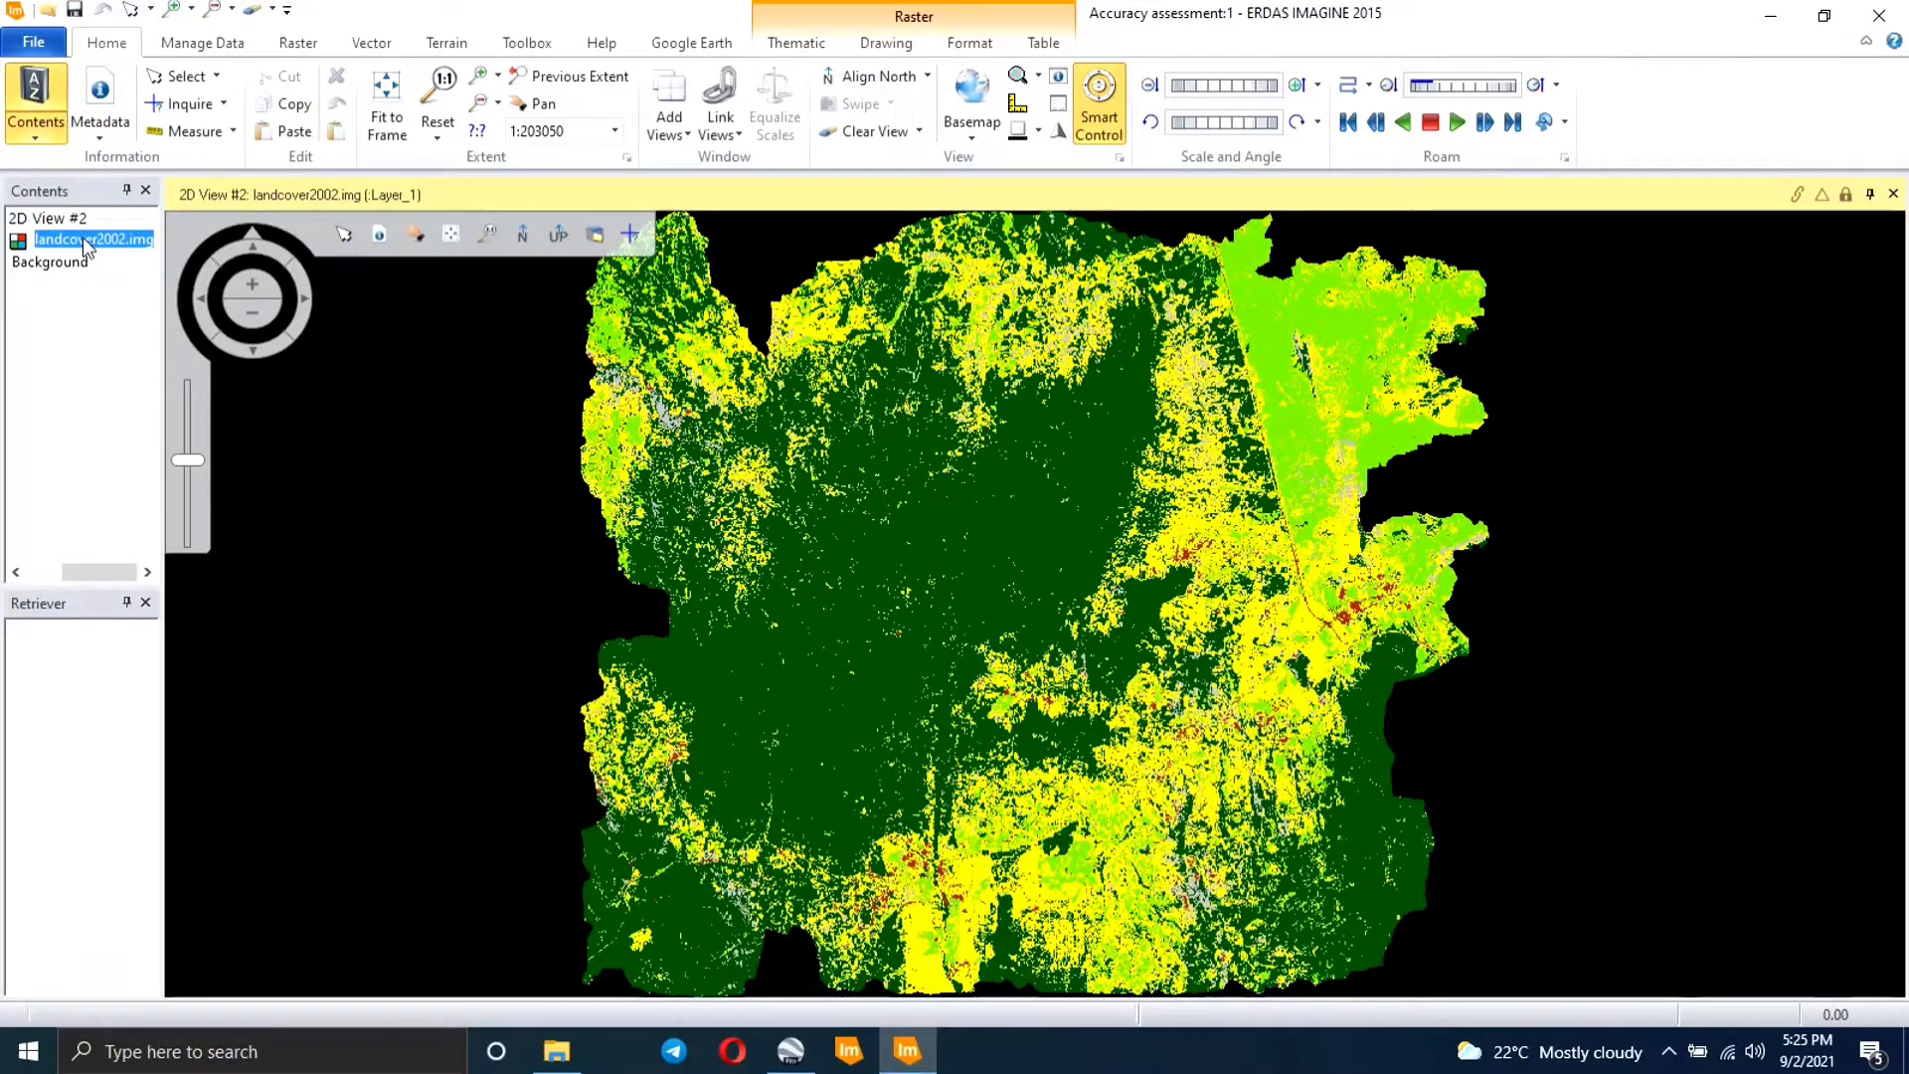
- Widen the Contents panel to show the full landcover2002.img name and display the Raster tools
drag(122, 573, 86, 572)
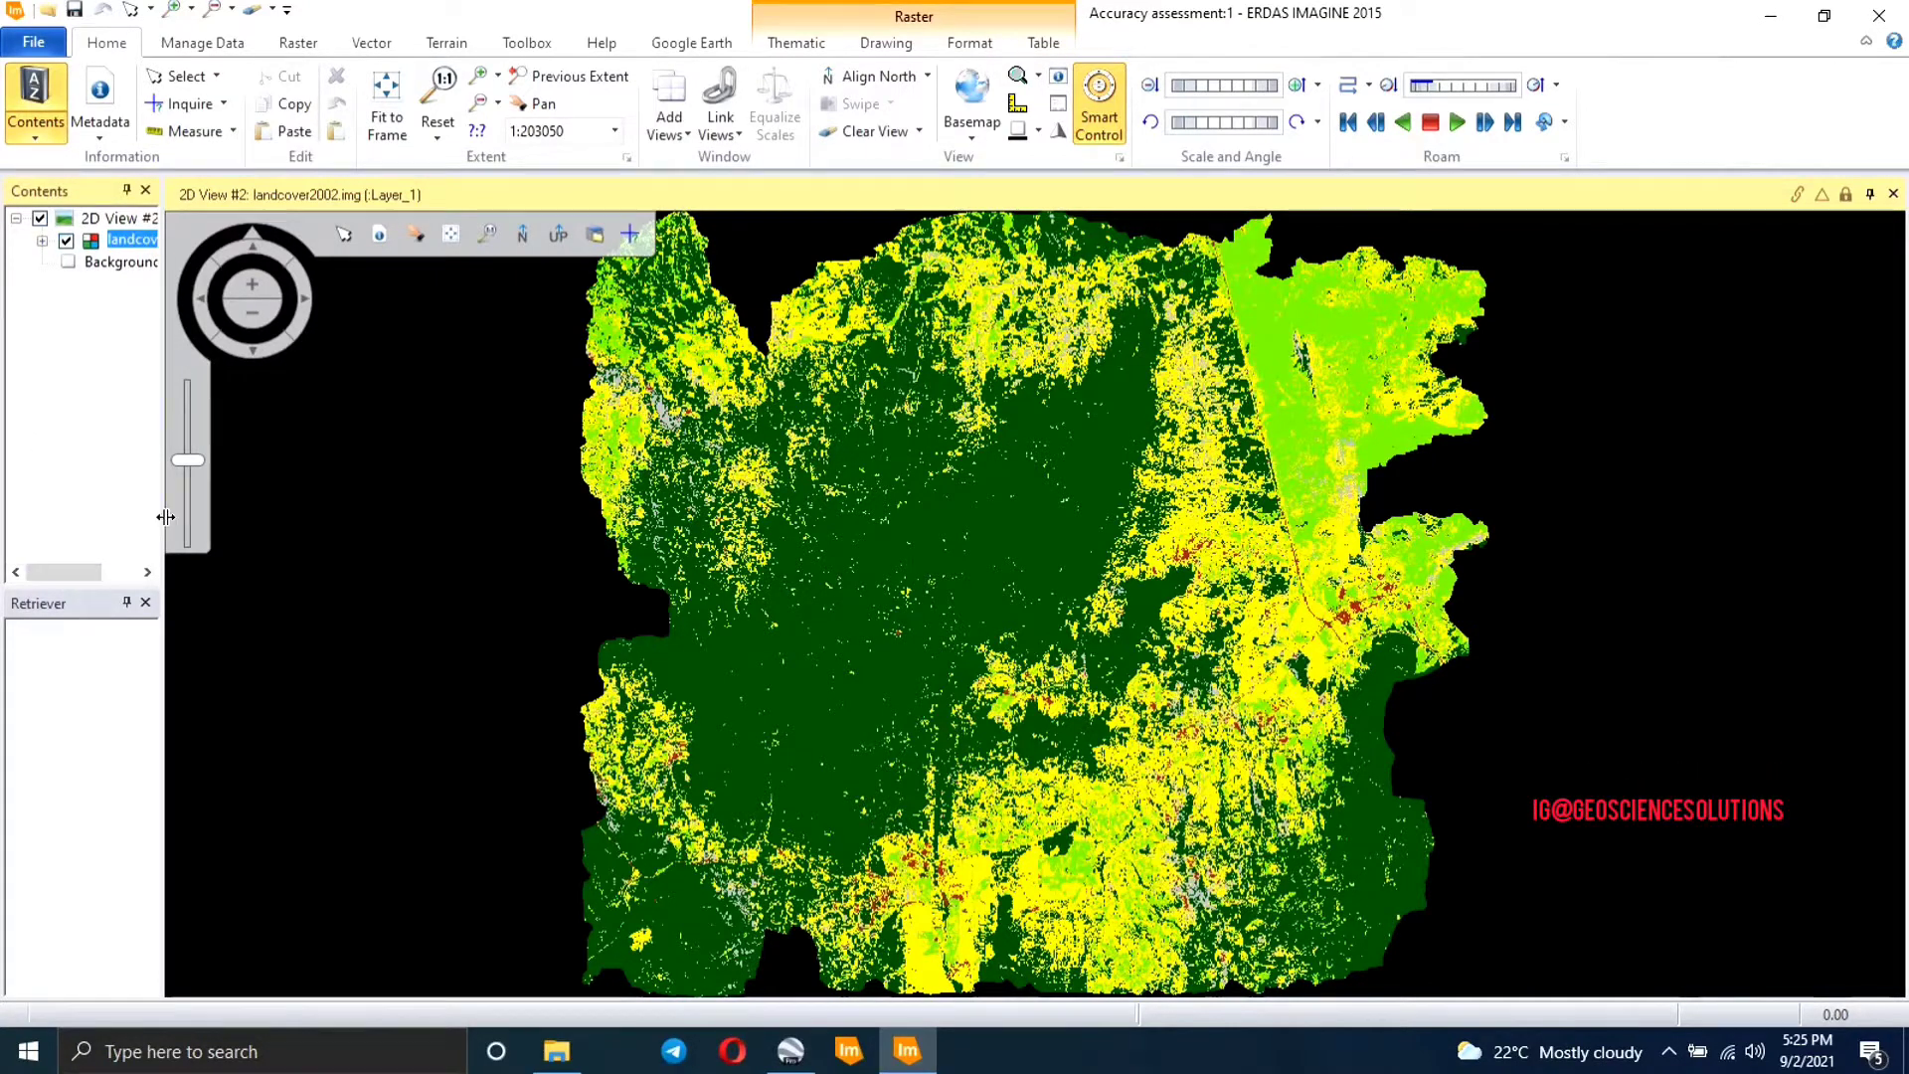
drag(170, 520, 218, 524)
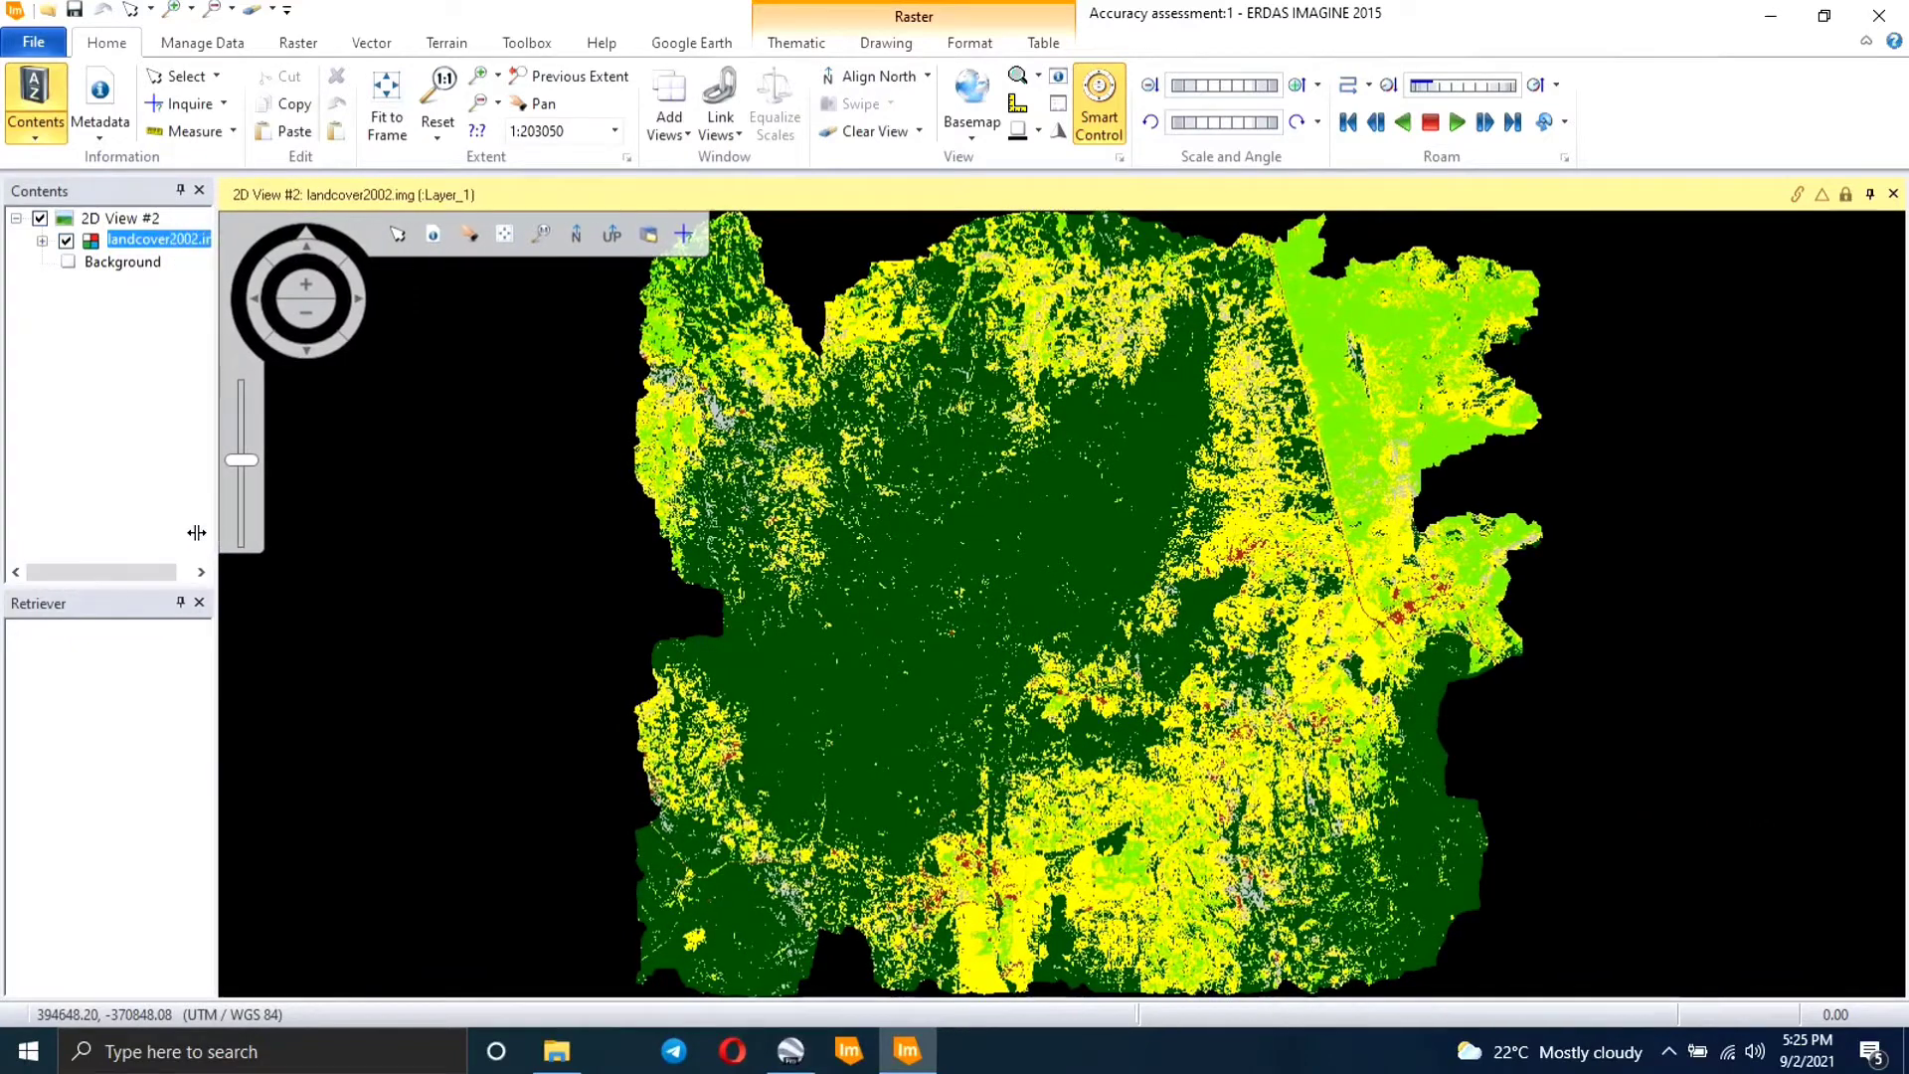
drag(71, 564, 130, 578)
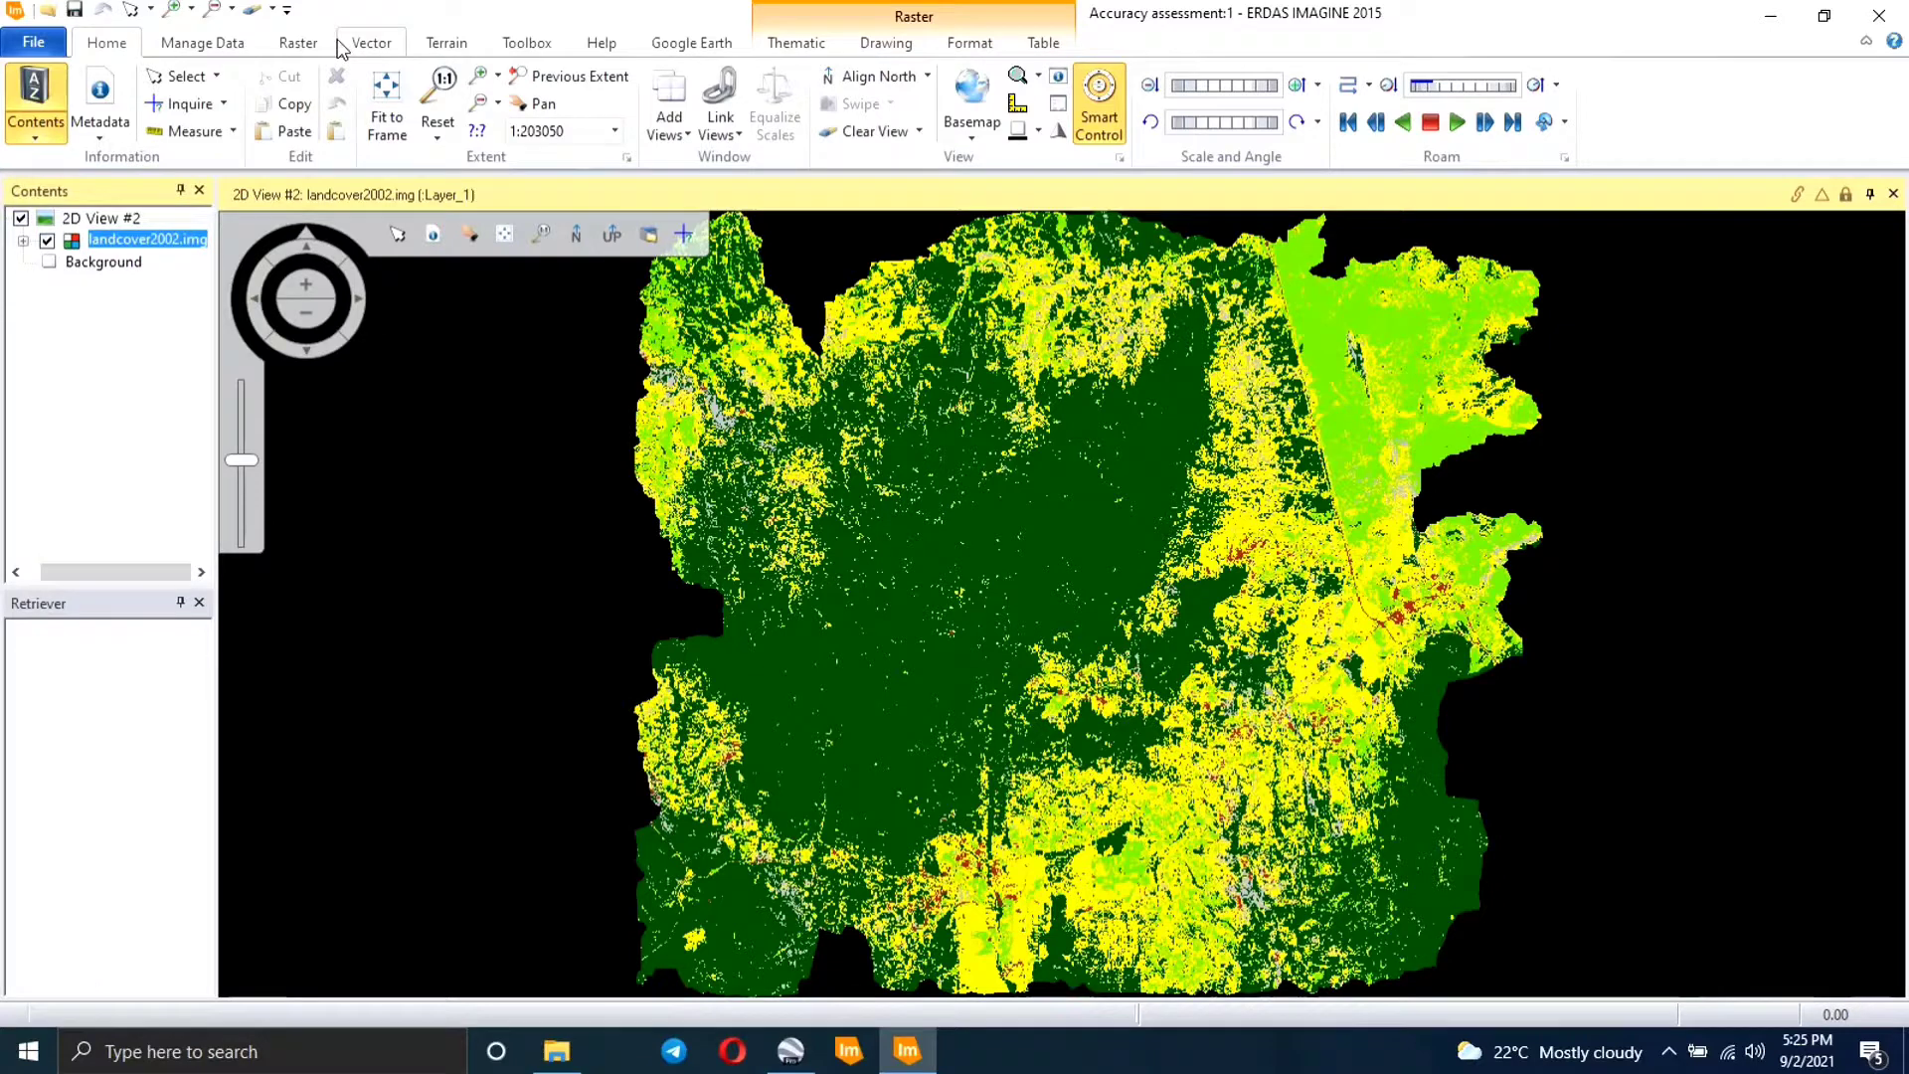
click(298, 41)
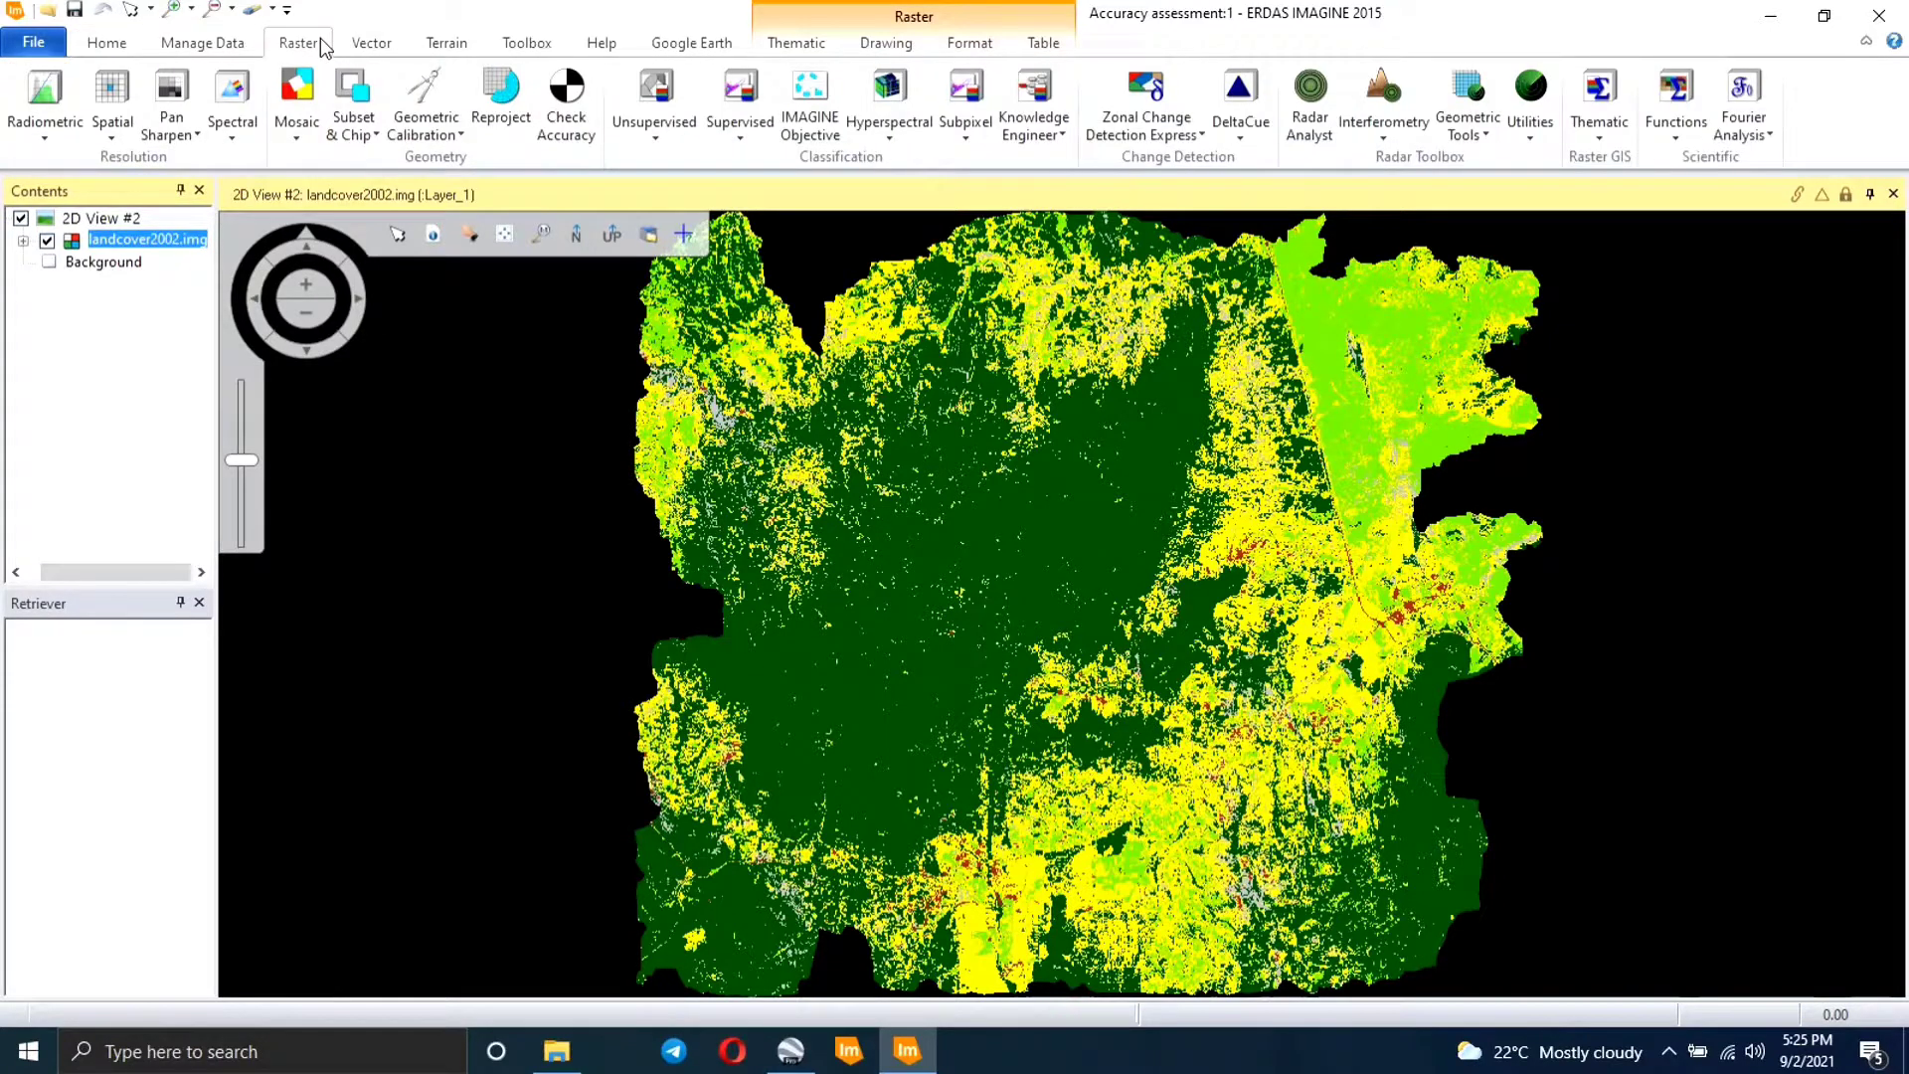
- Start an Accuracy Assessment and load landcover2002.img as the classified image
click(736, 147)
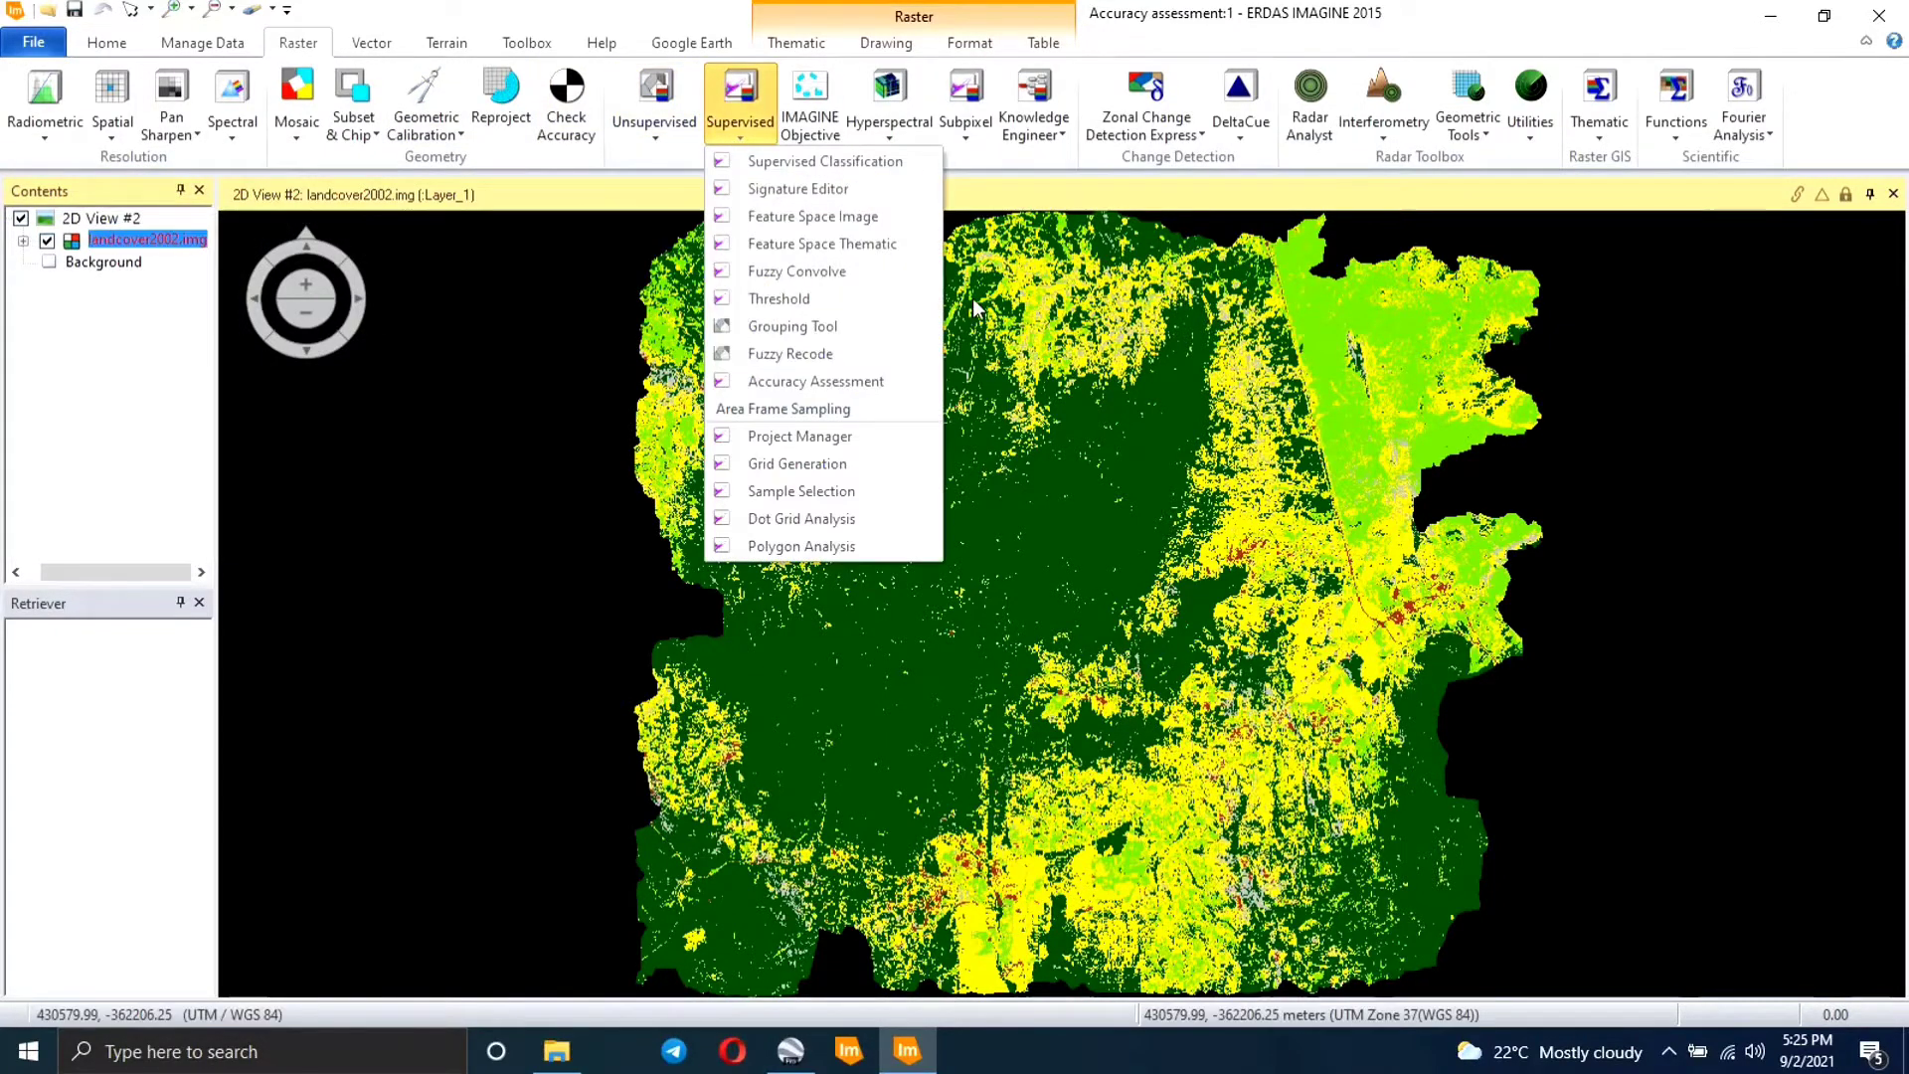
click(871, 382)
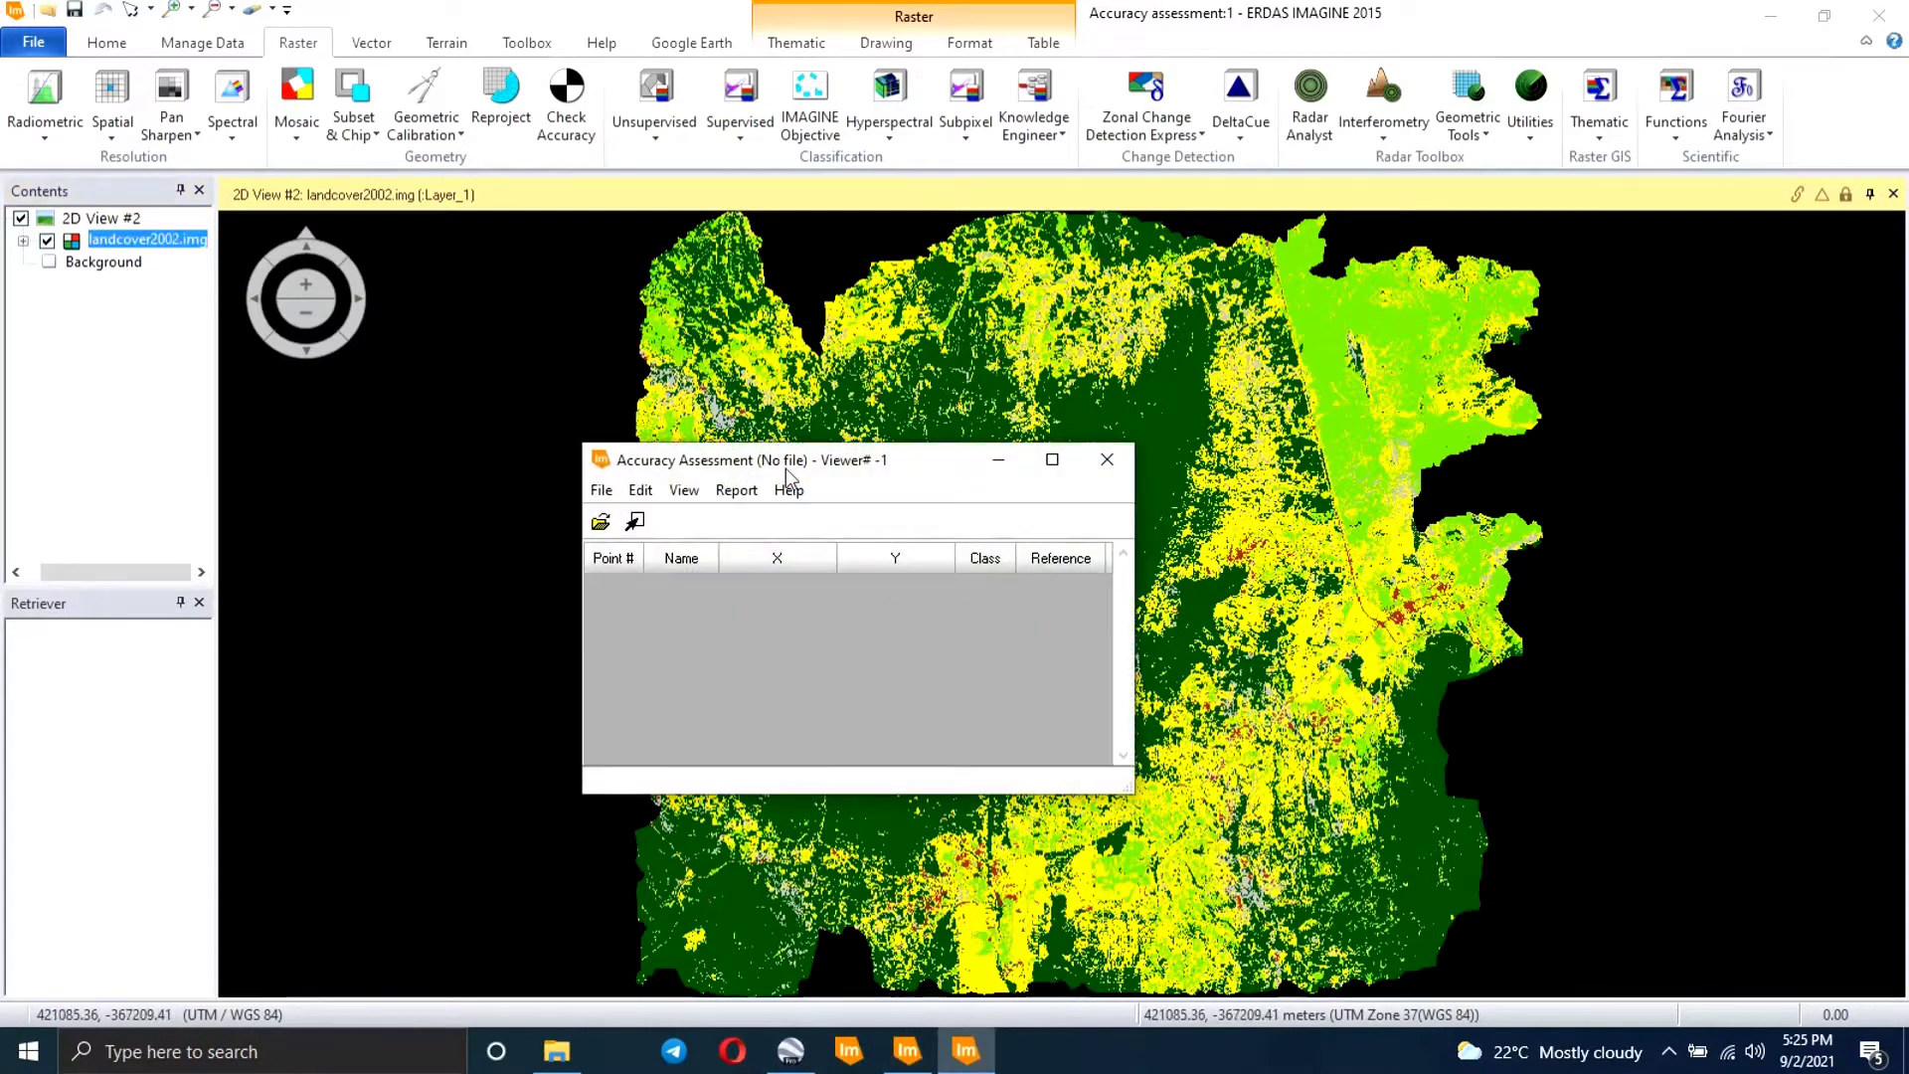
drag(786, 469, 786, 416)
click(613, 441)
click(629, 467)
click(656, 599)
click(1104, 460)
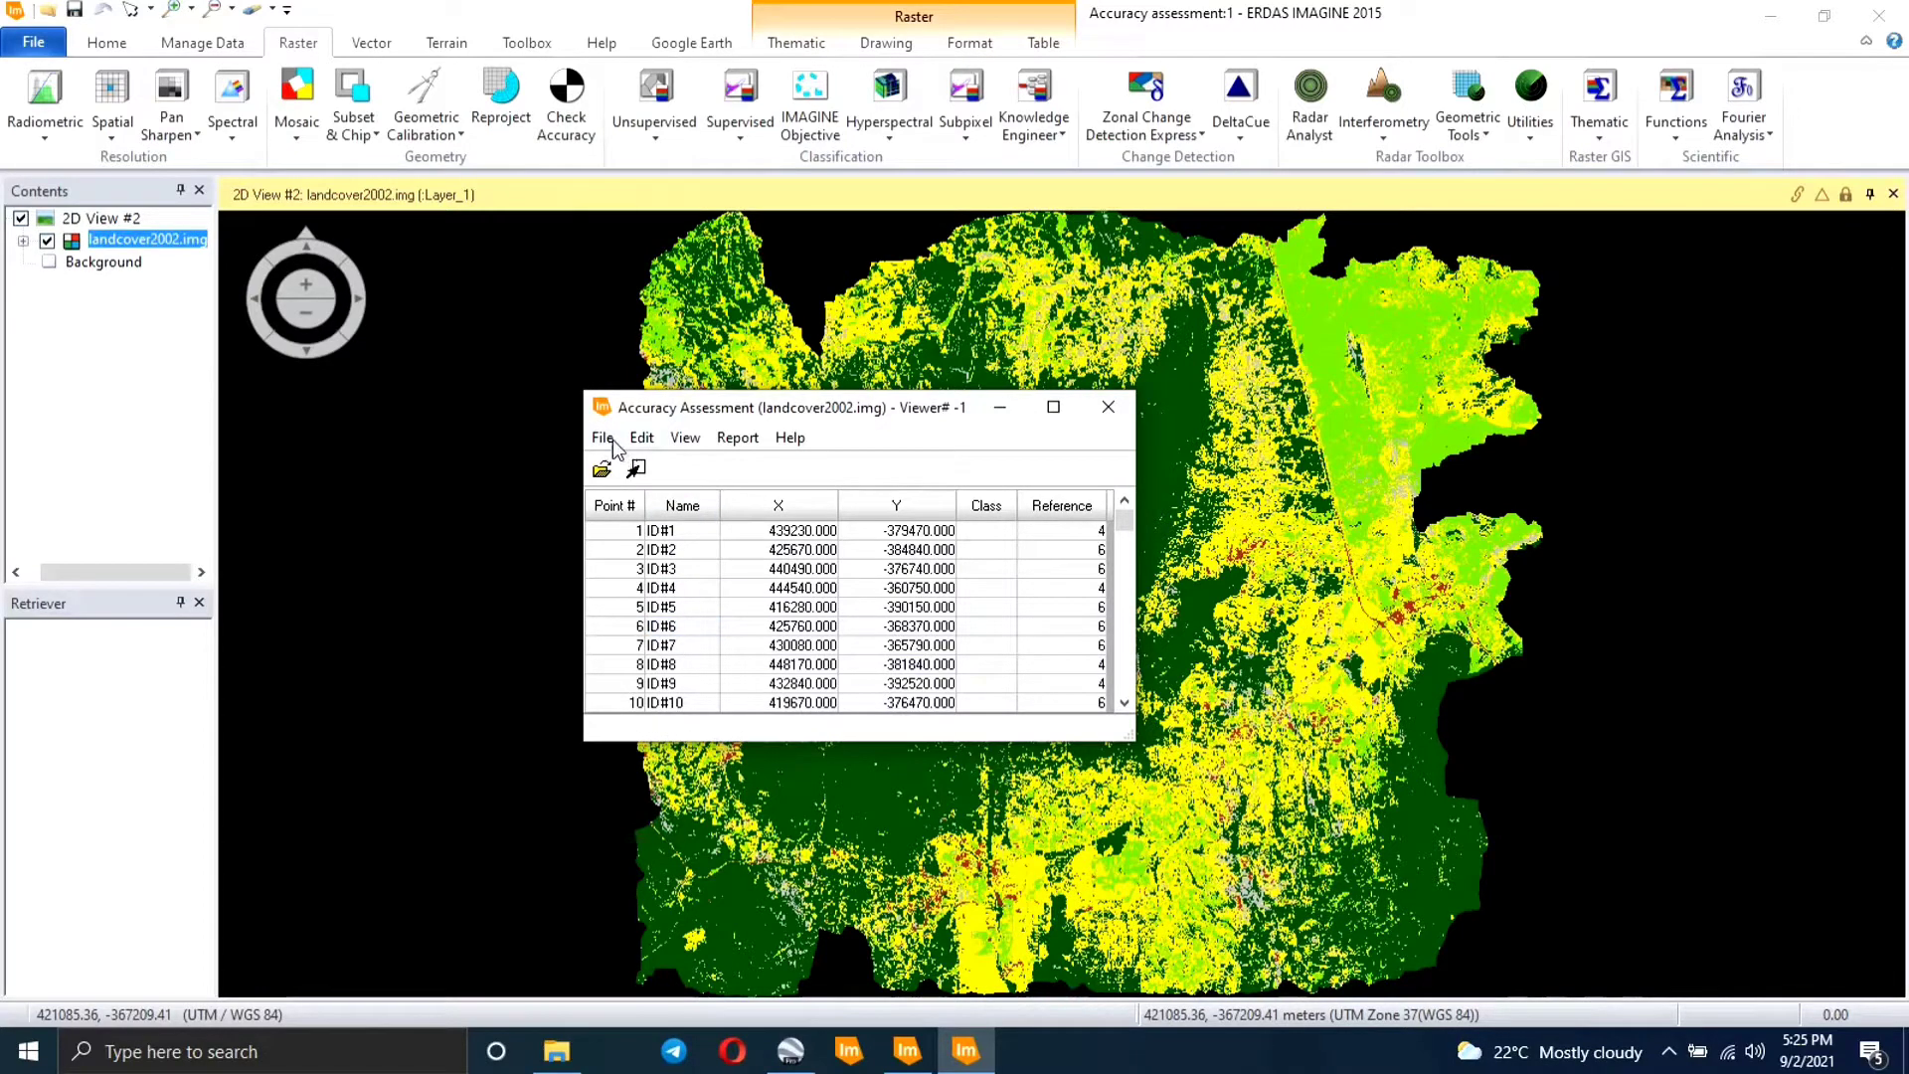
click(645, 438)
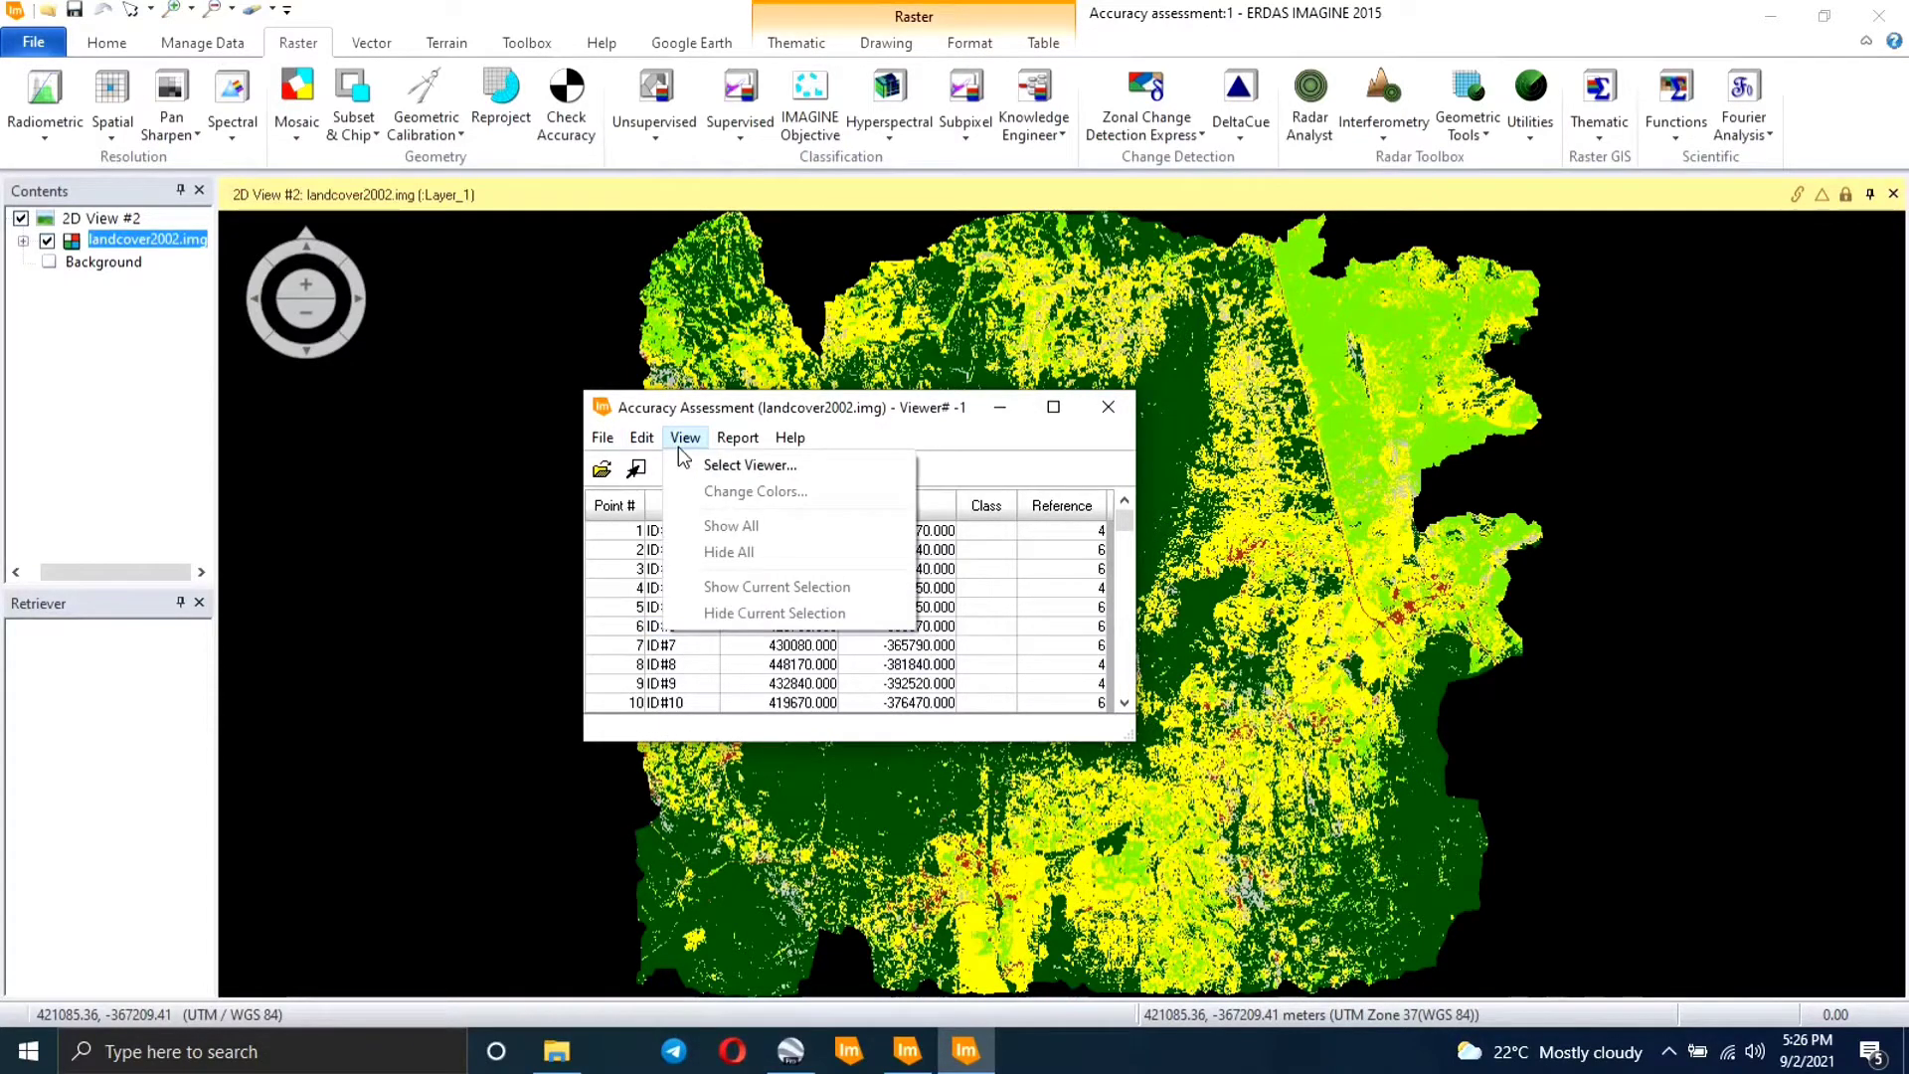
click(651, 464)
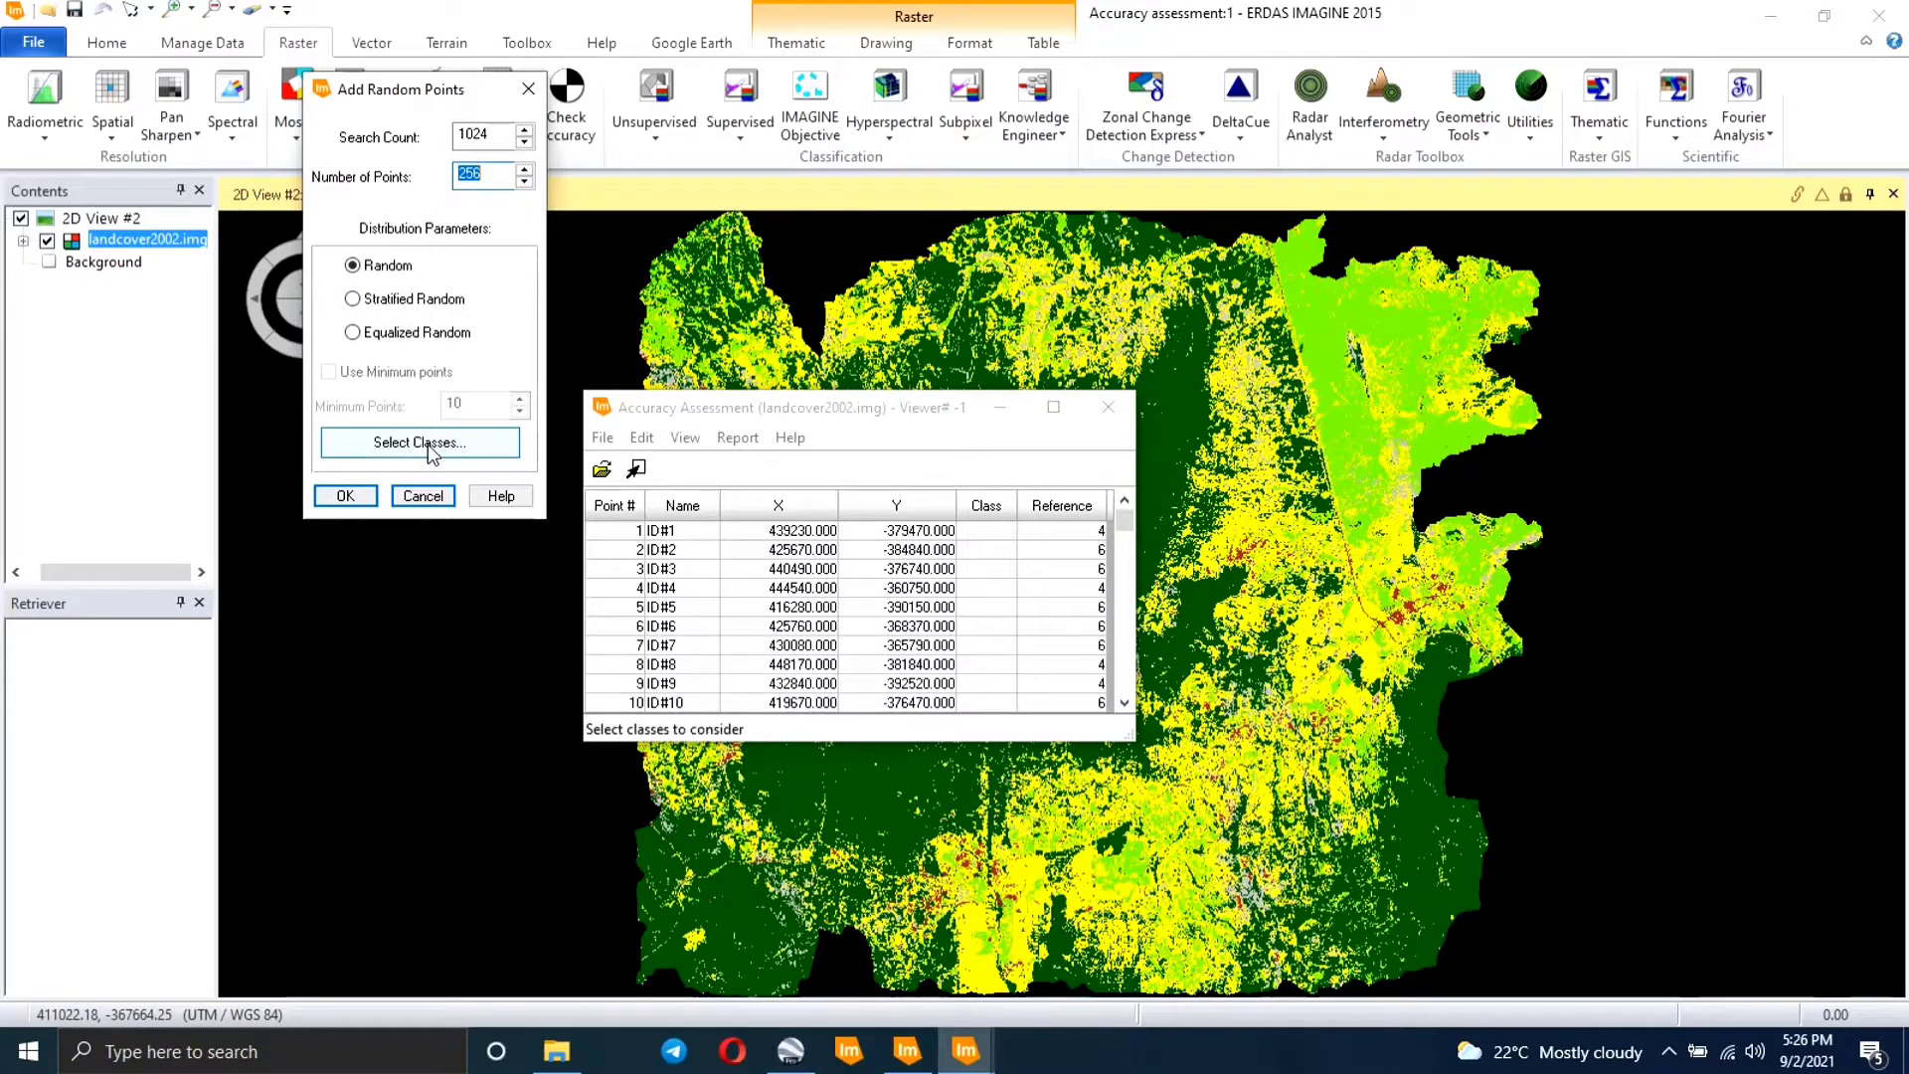
click(424, 497)
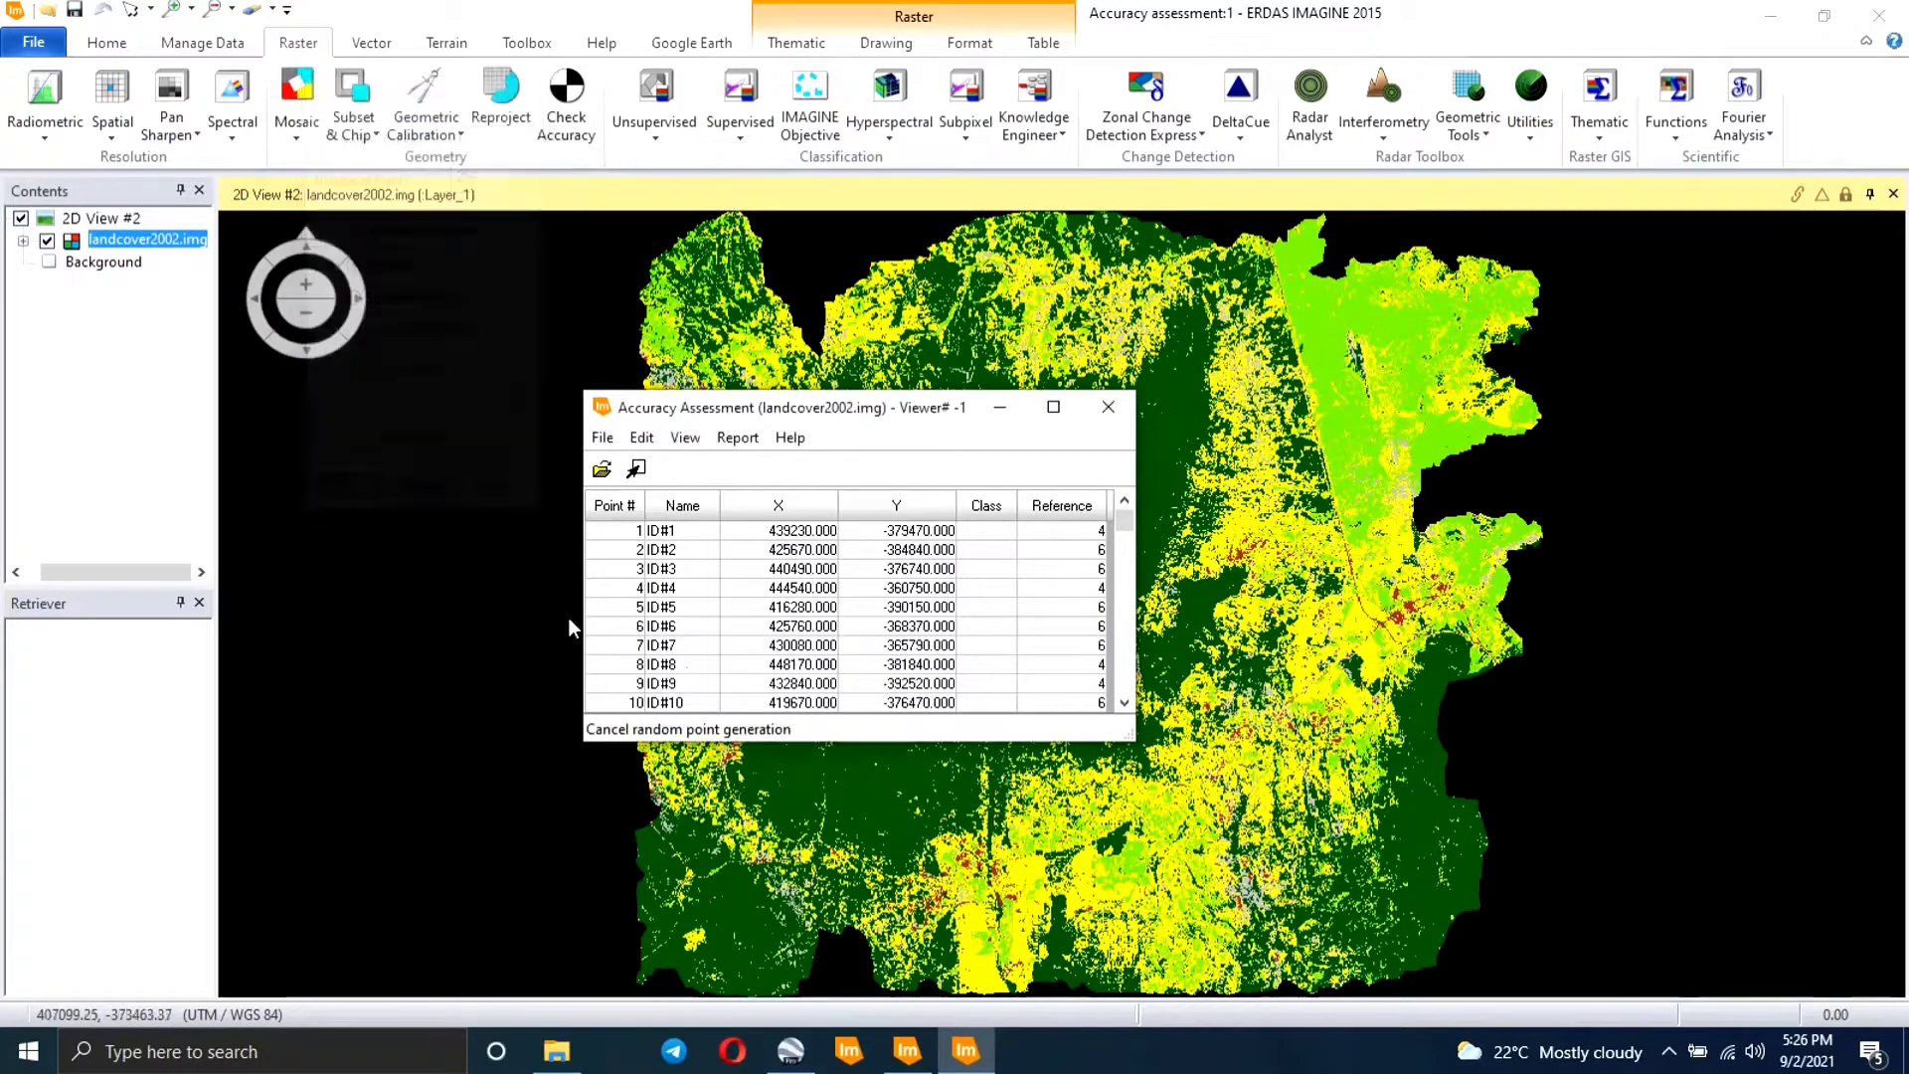
scroll(1109, 532, down, 10)
scroll(1104, 529, up, 10)
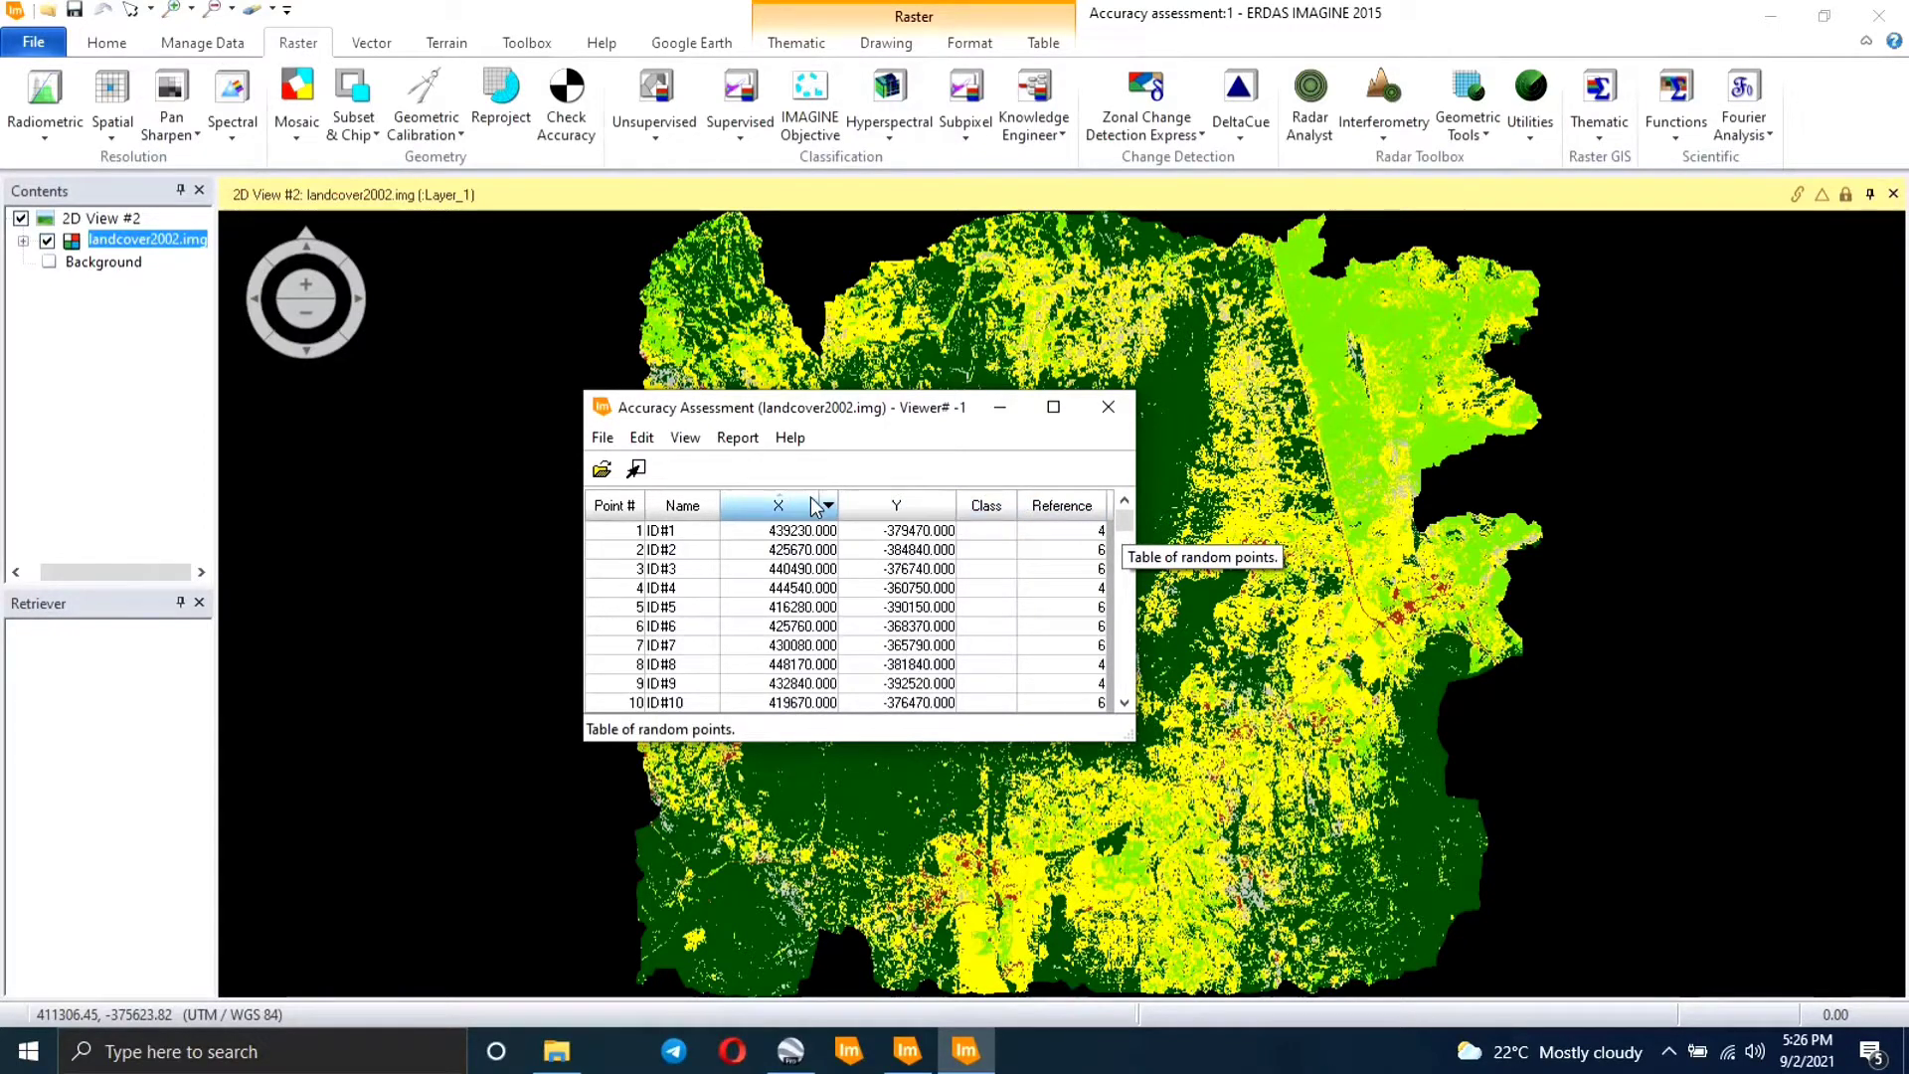
- Fill the Class column with each point's classified value
click(641, 438)
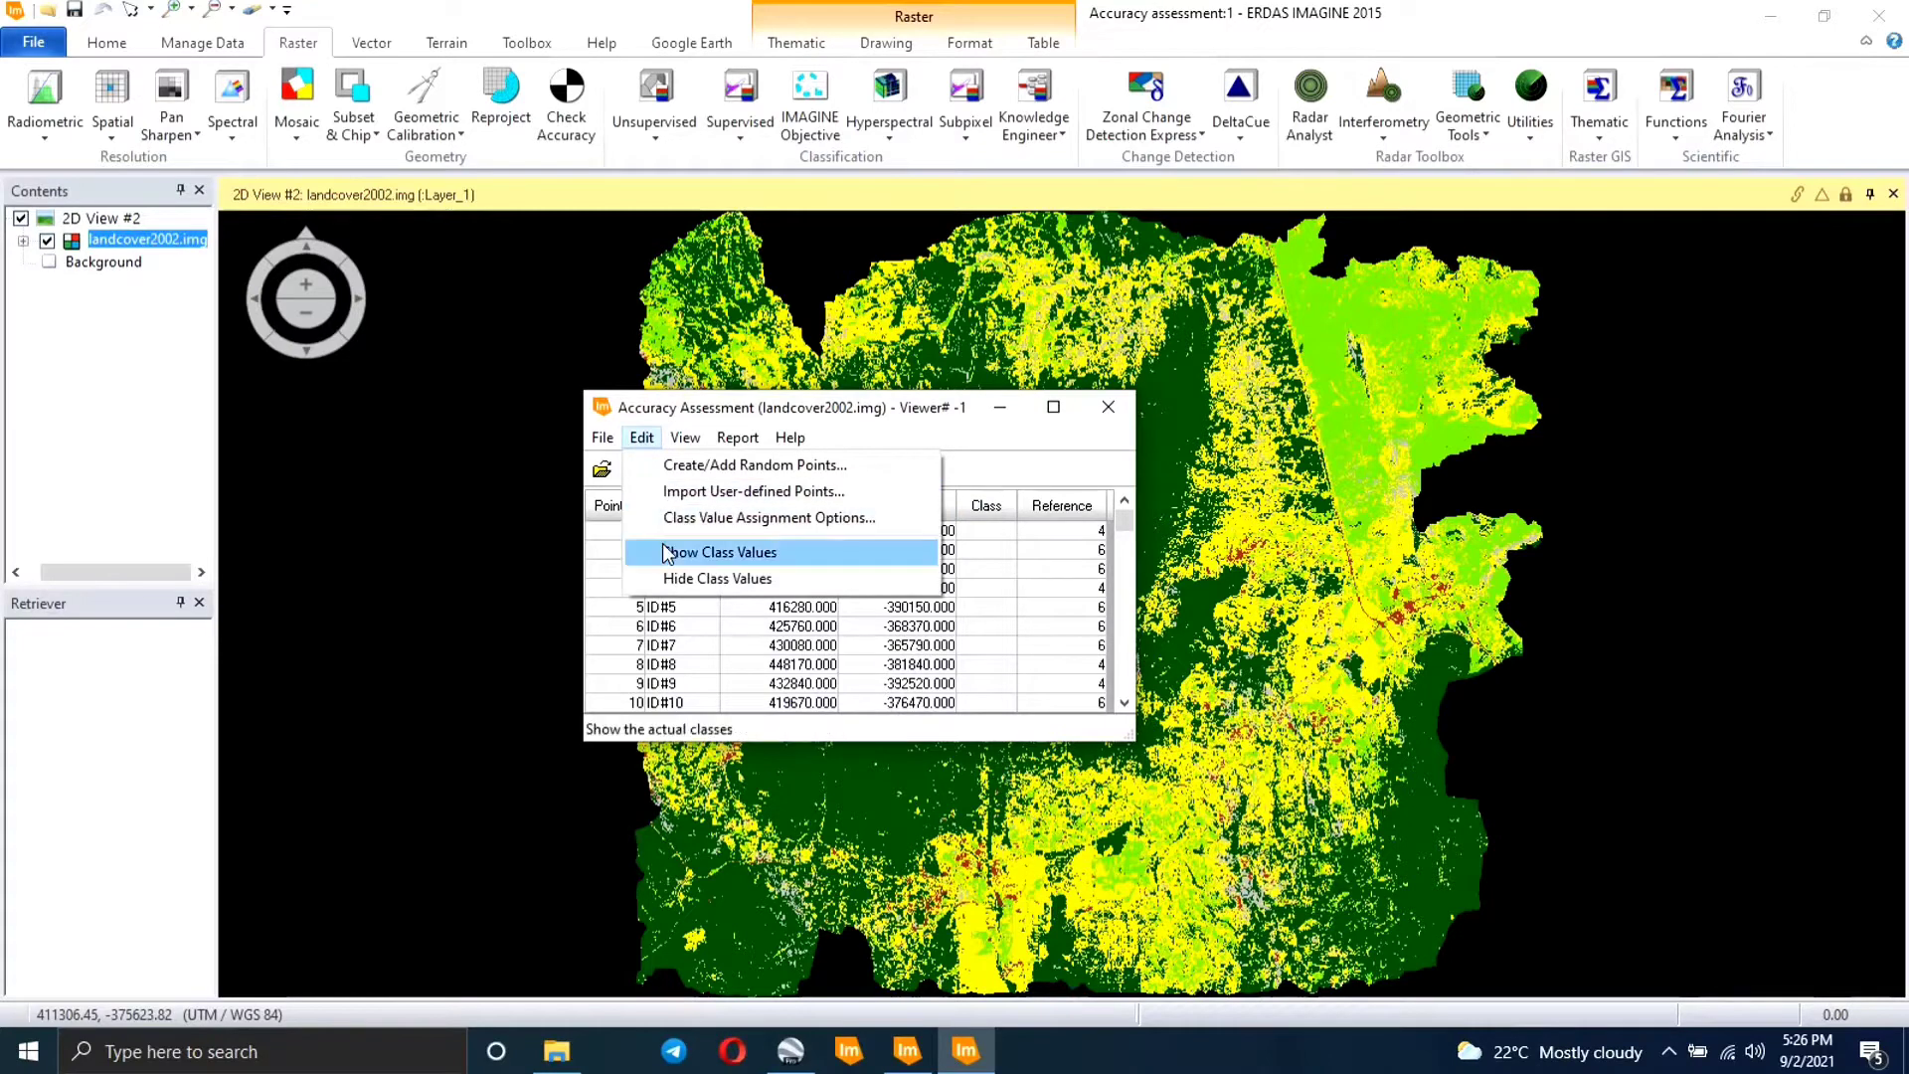
click(670, 550)
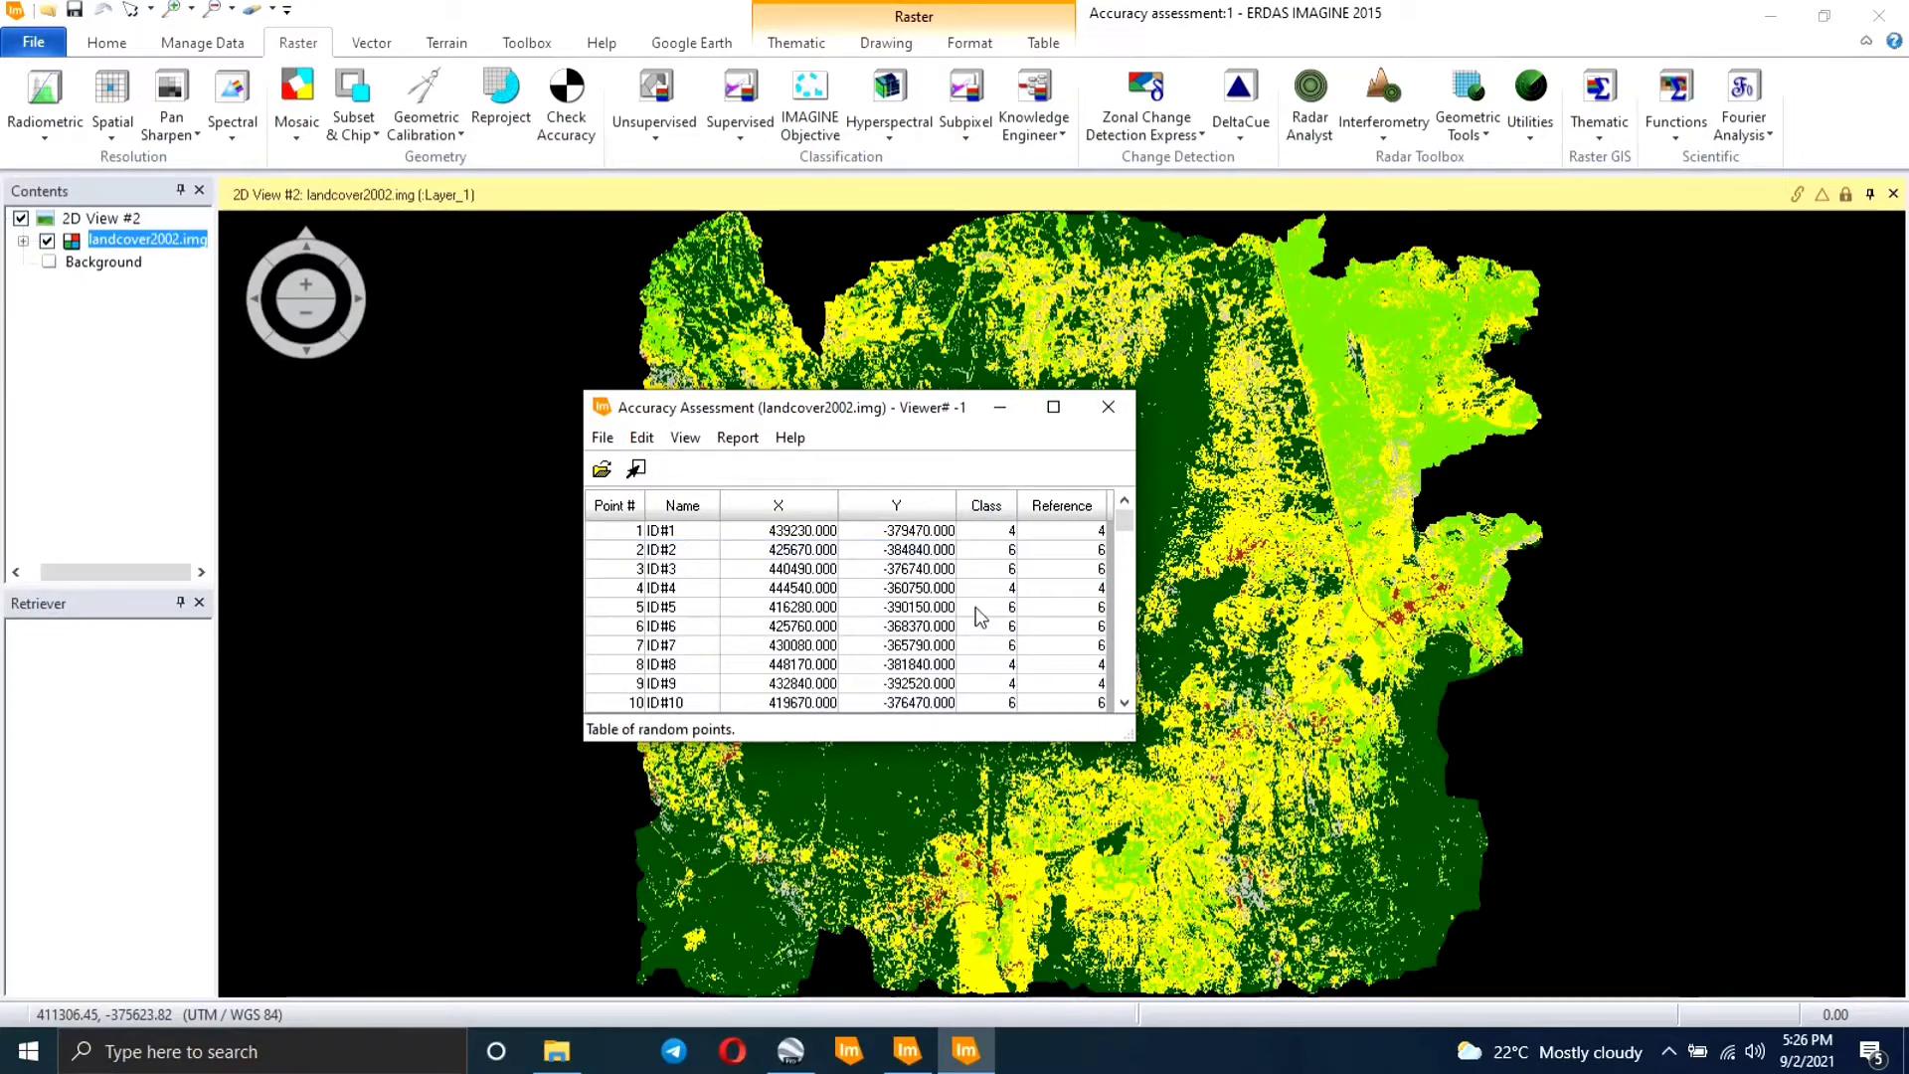
click(1039, 647)
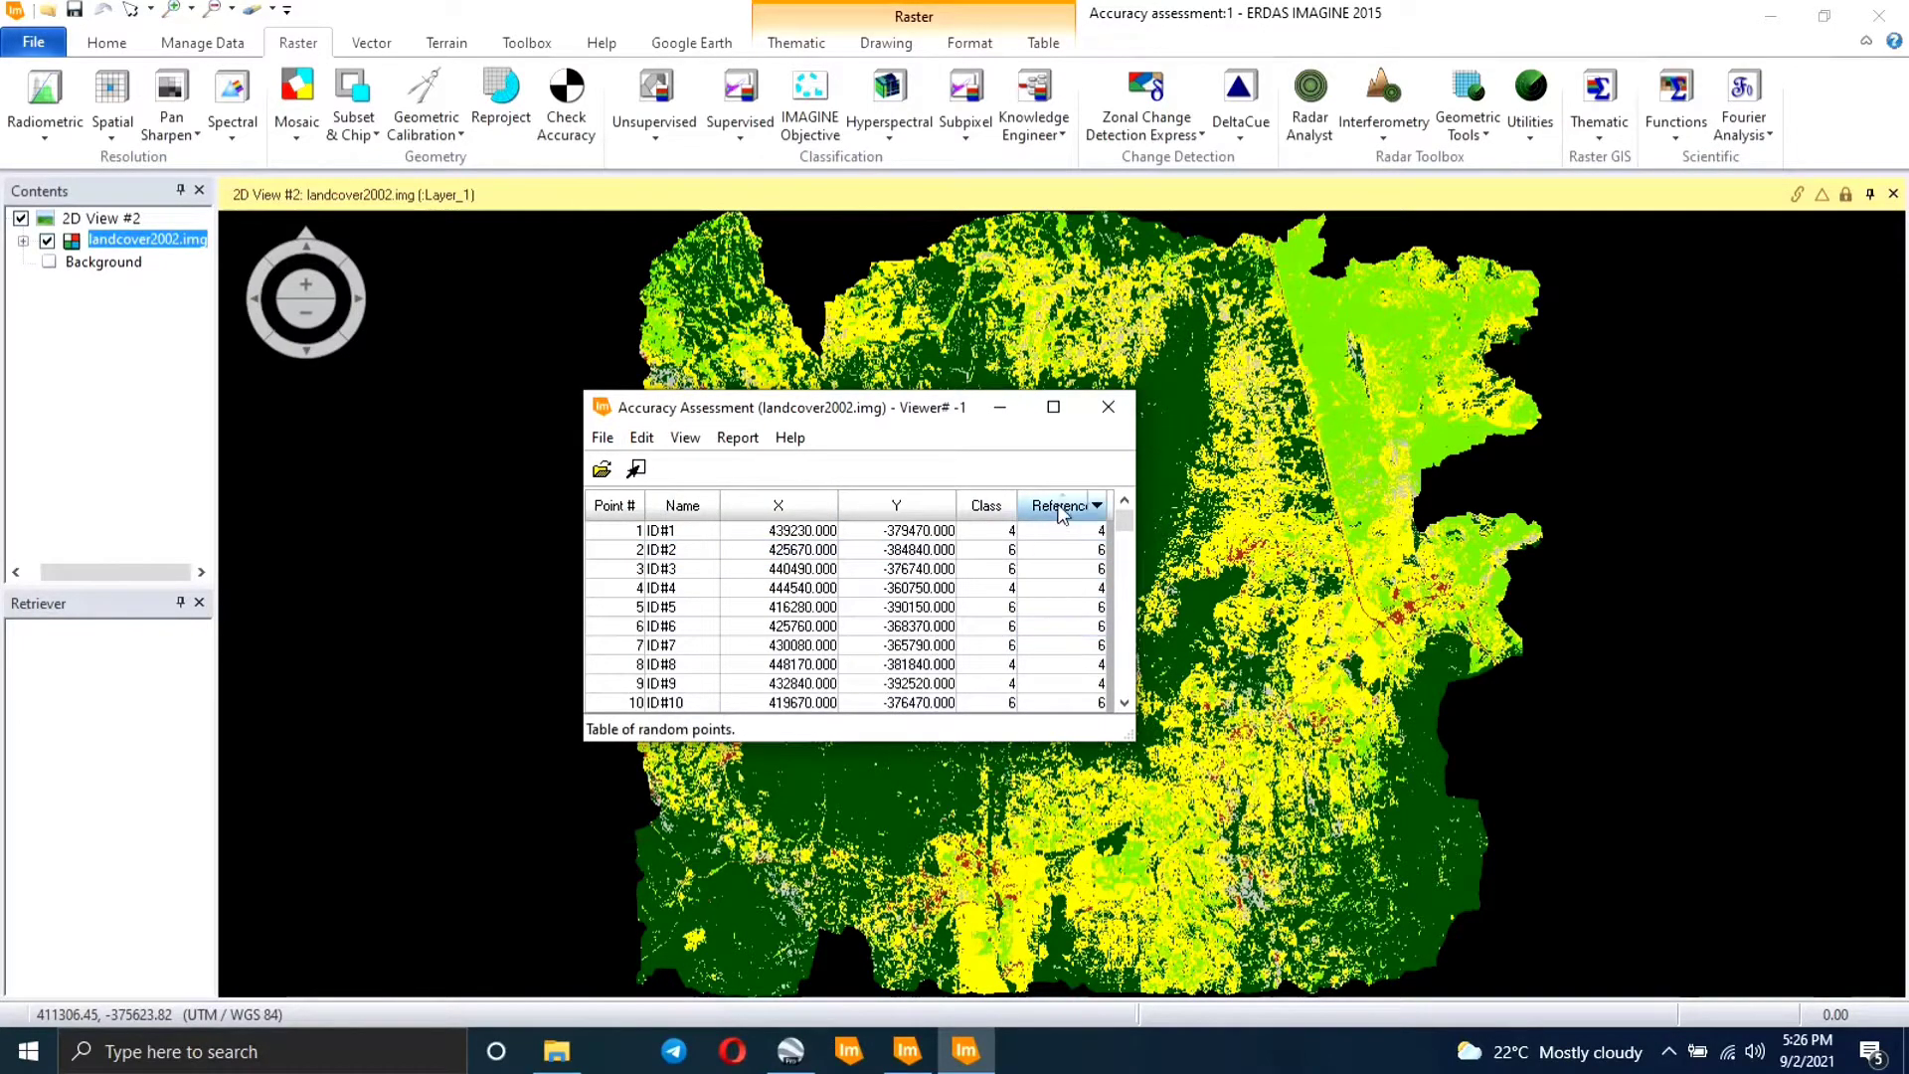
- Link the assessment to the 2D view and fit the whole image to the frame
click(673, 445)
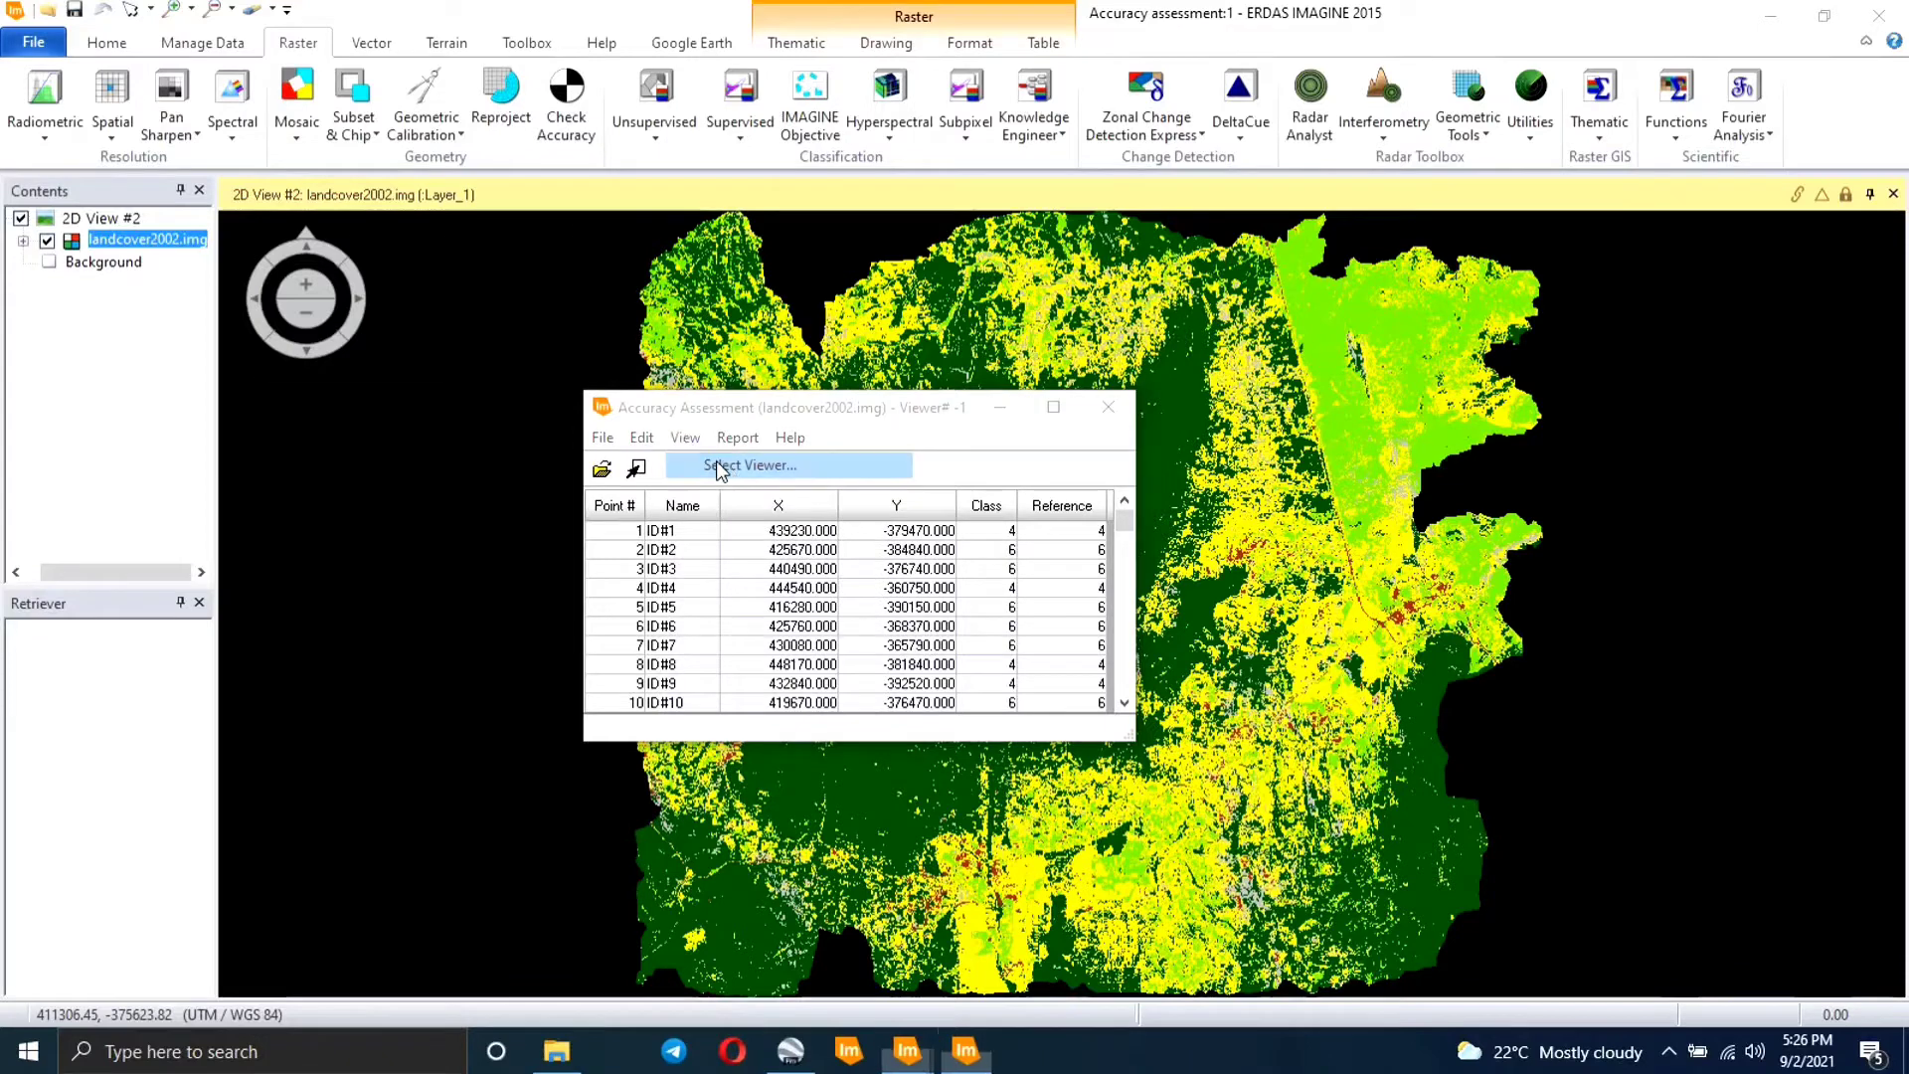
click(716, 464)
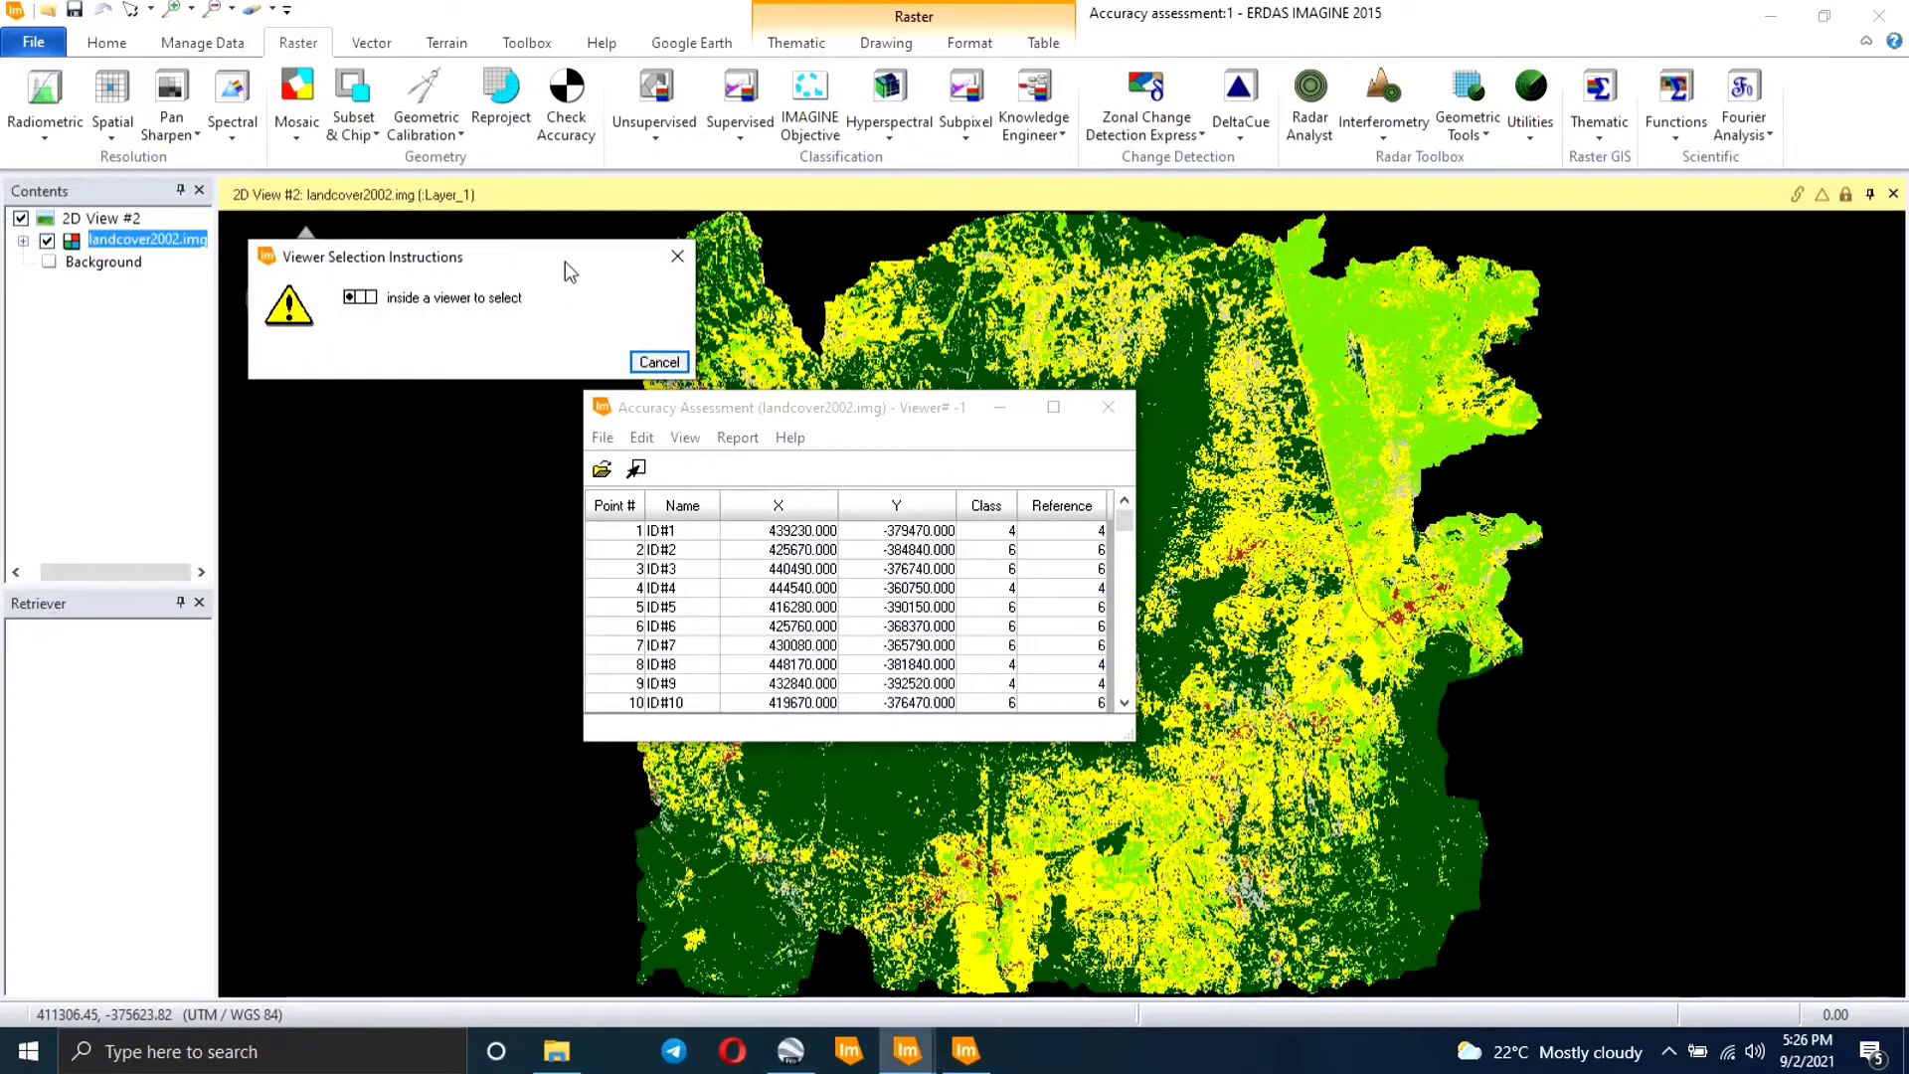
drag(565, 260, 831, 278)
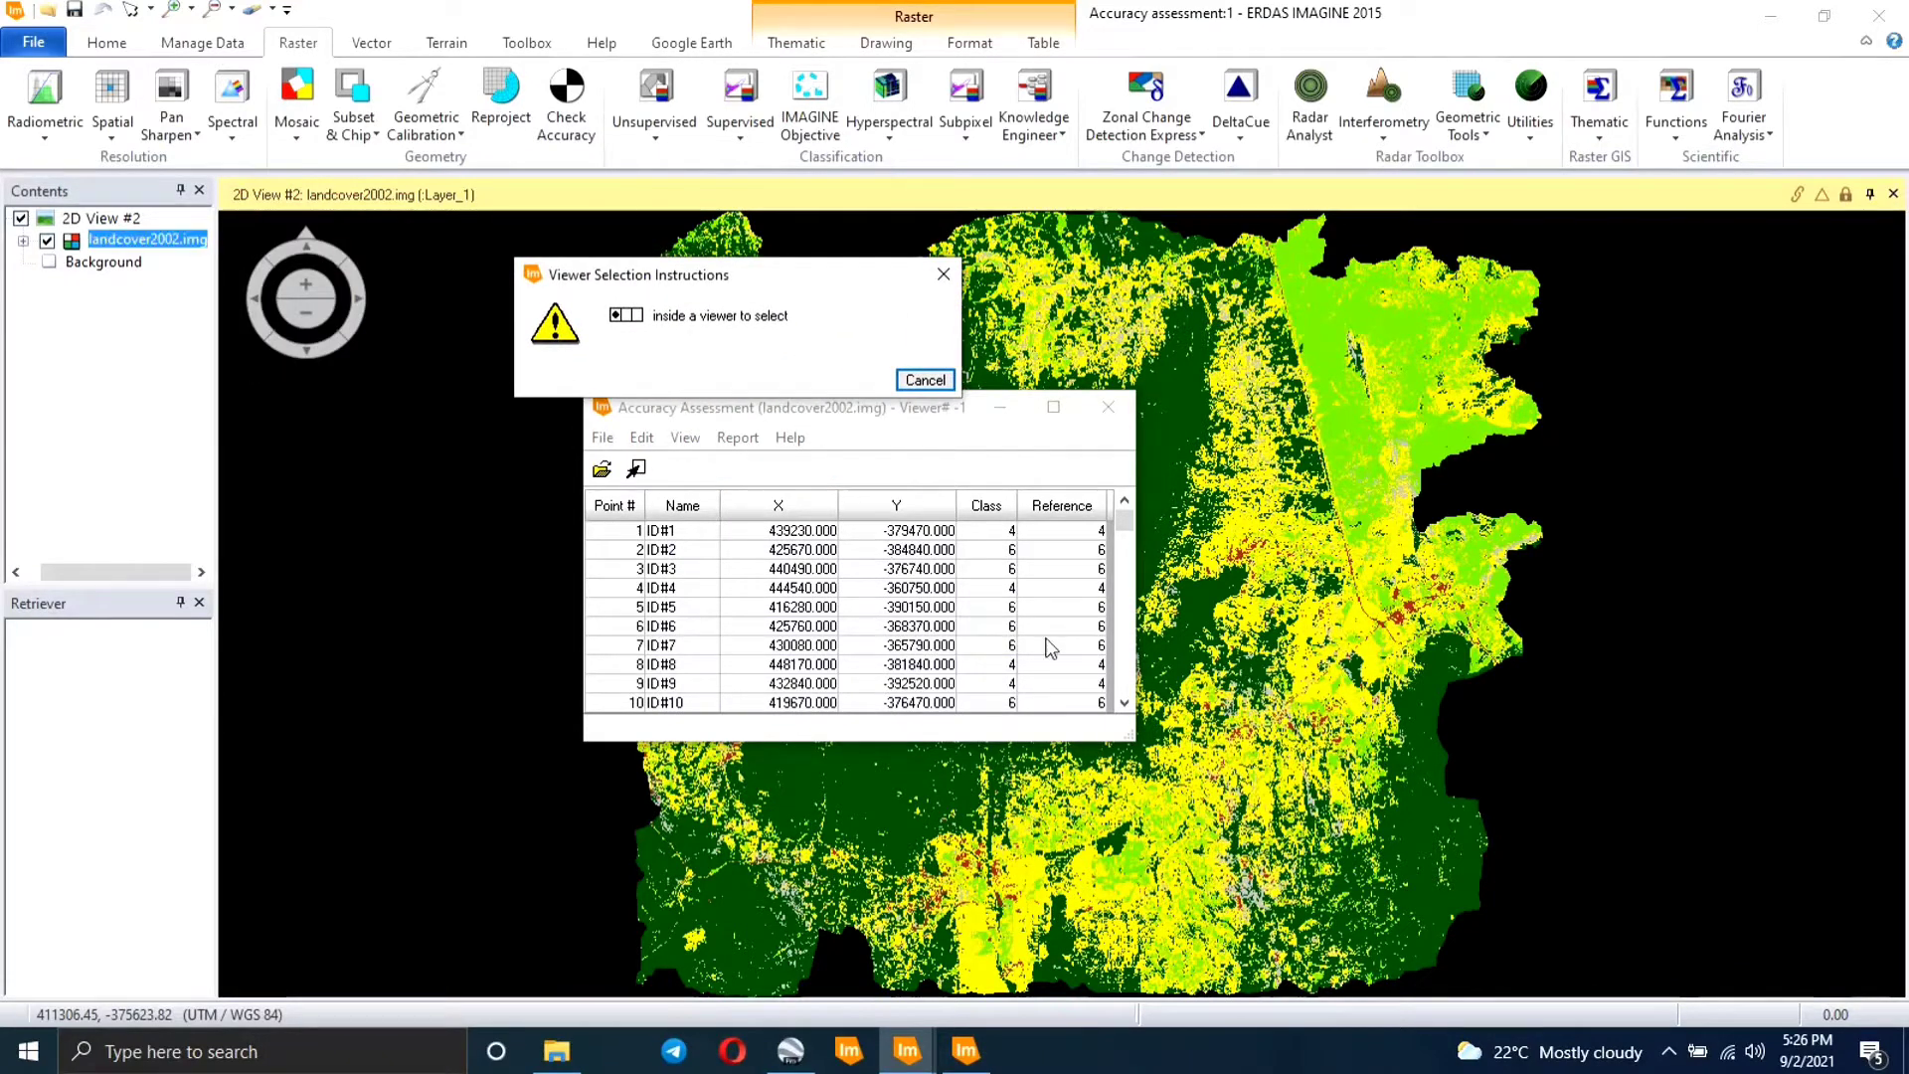
click(1274, 406)
right_click(1274, 406)
click(1359, 783)
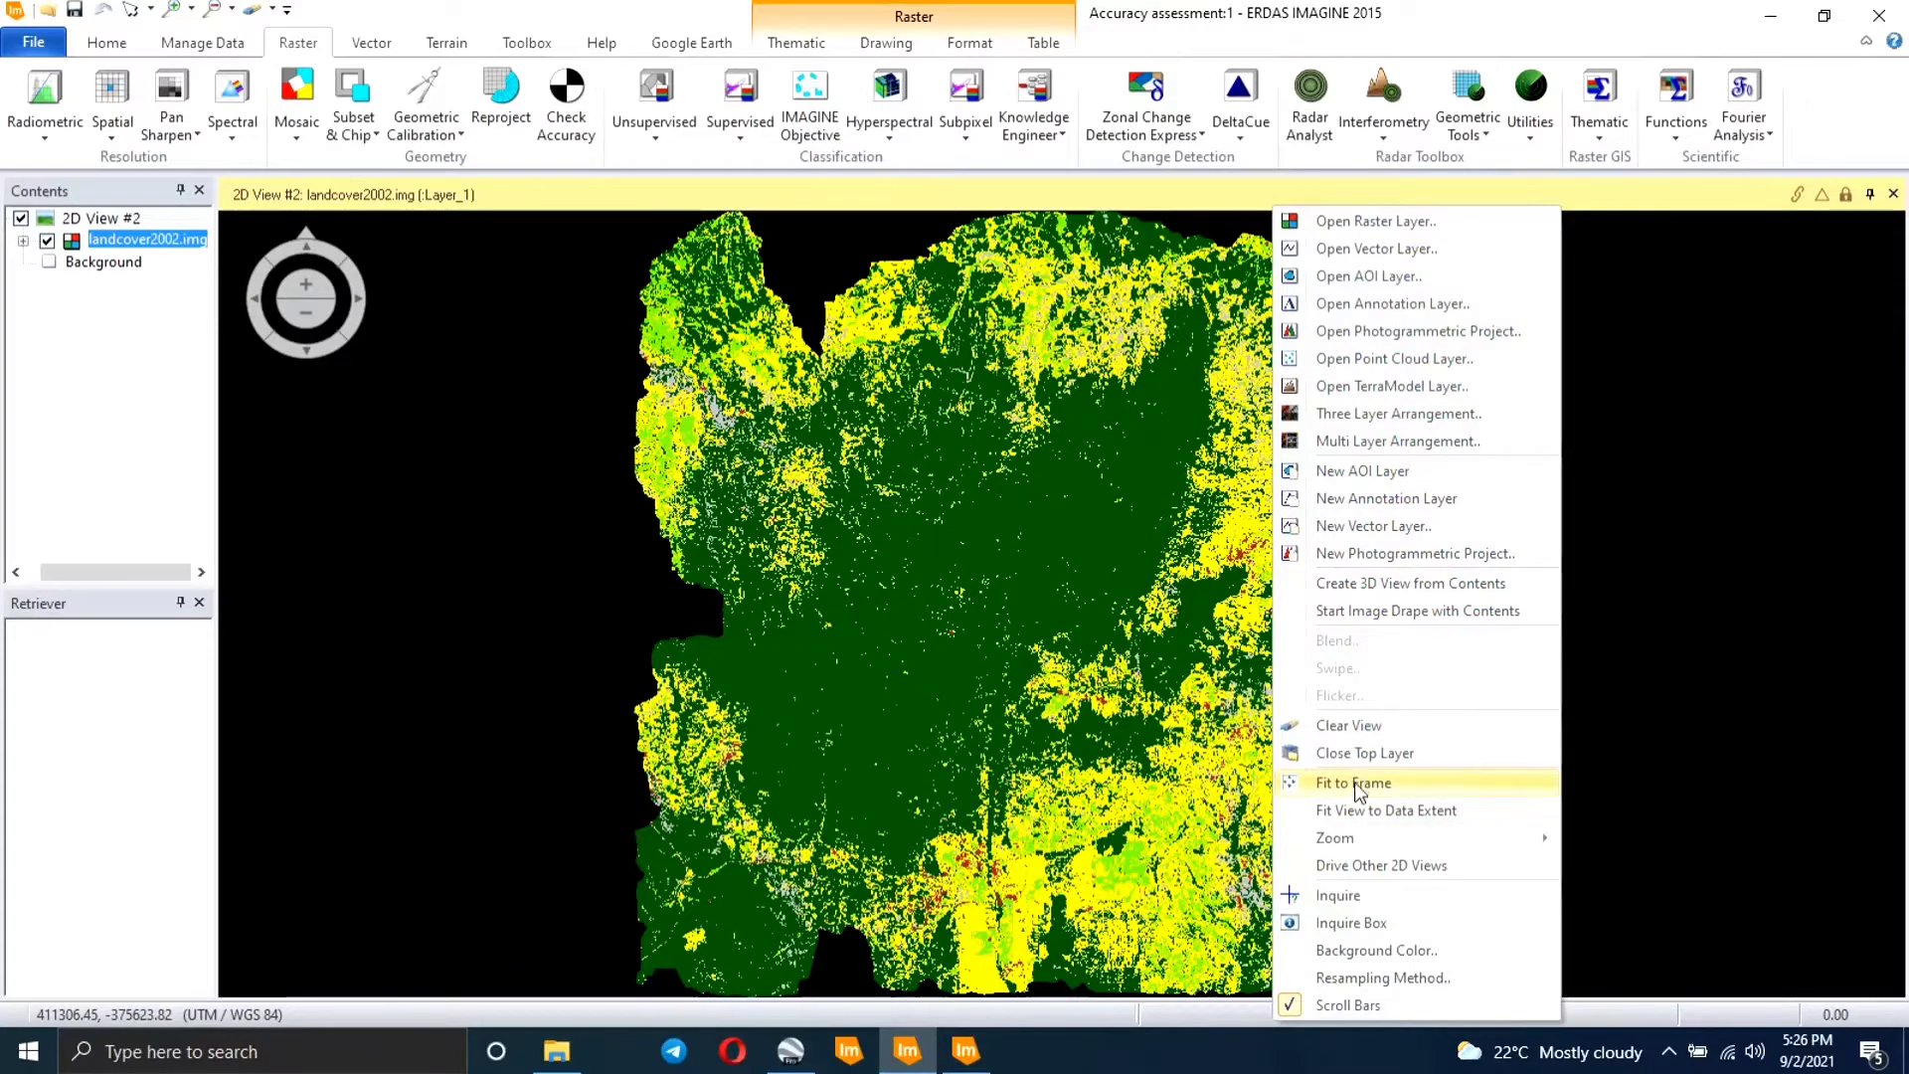
- Display all random points labelled on the landcover2002 map
click(966, 1054)
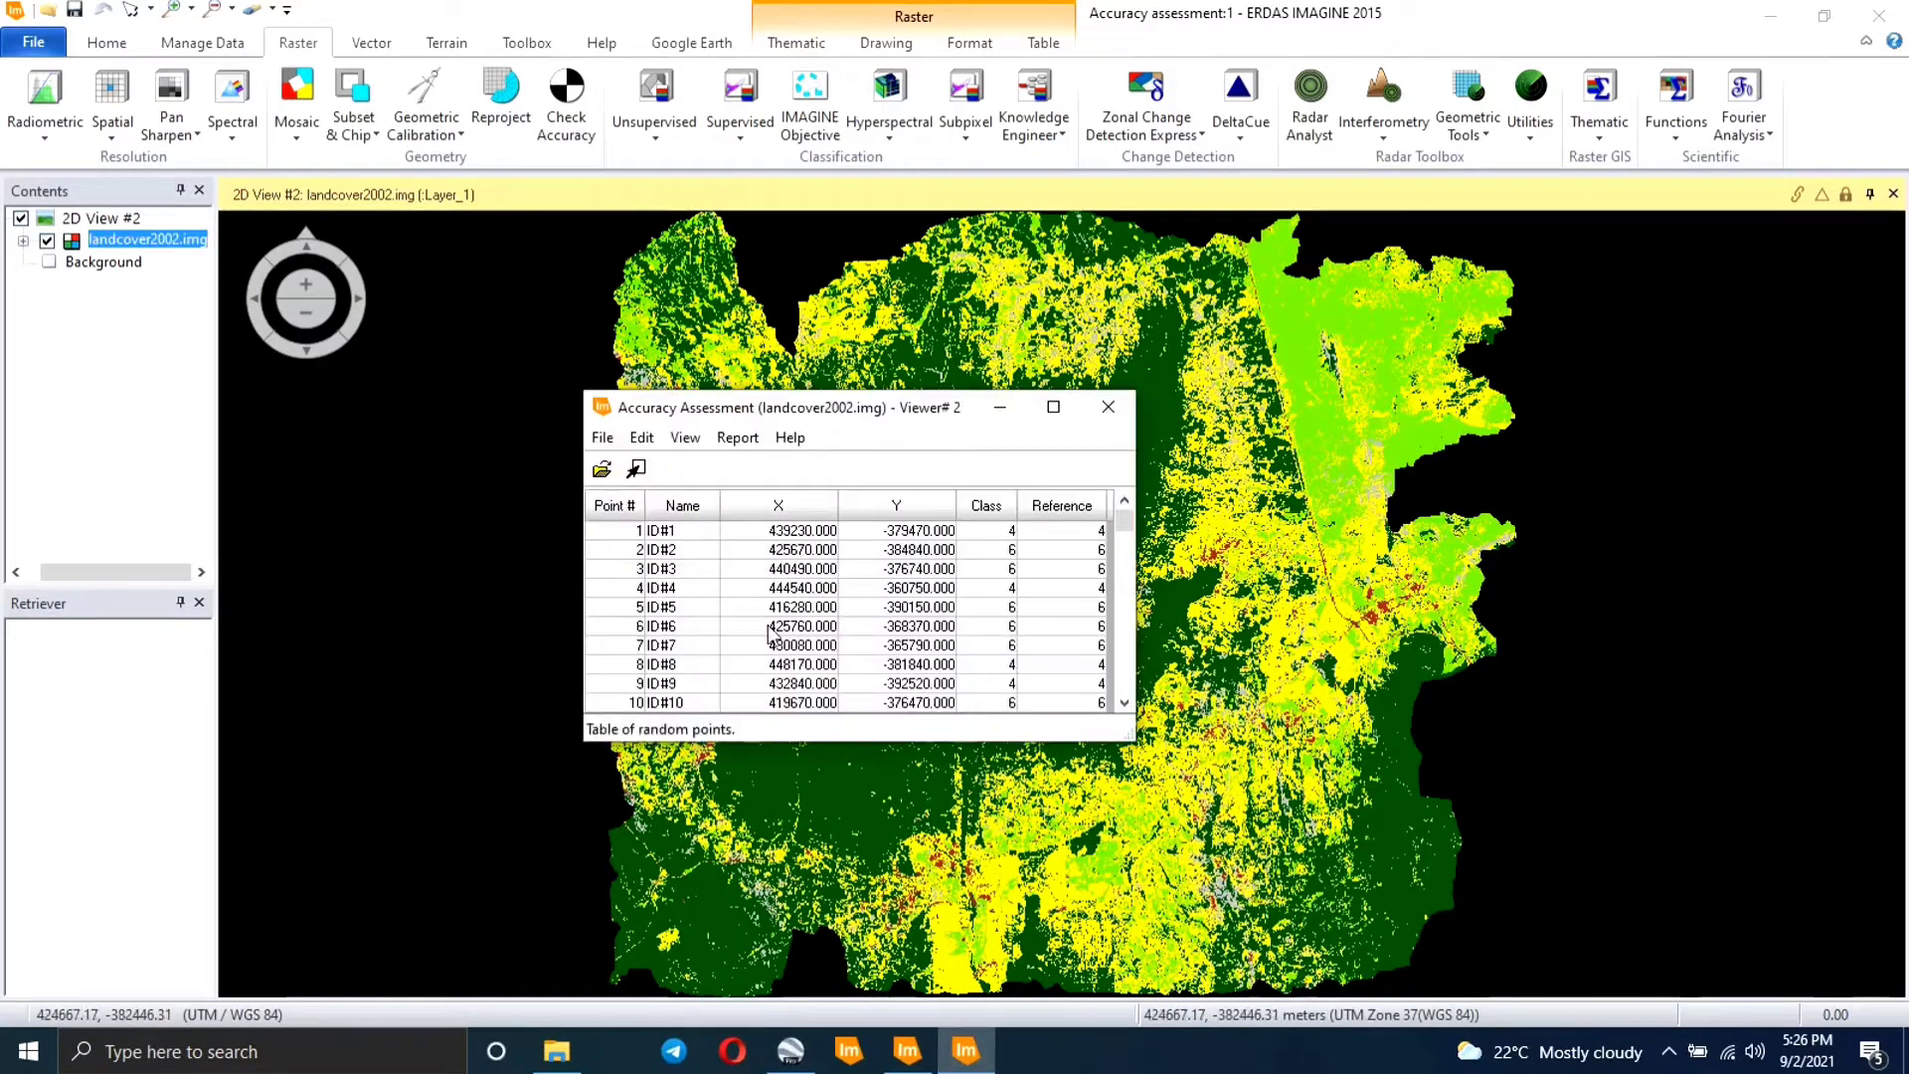
click(686, 439)
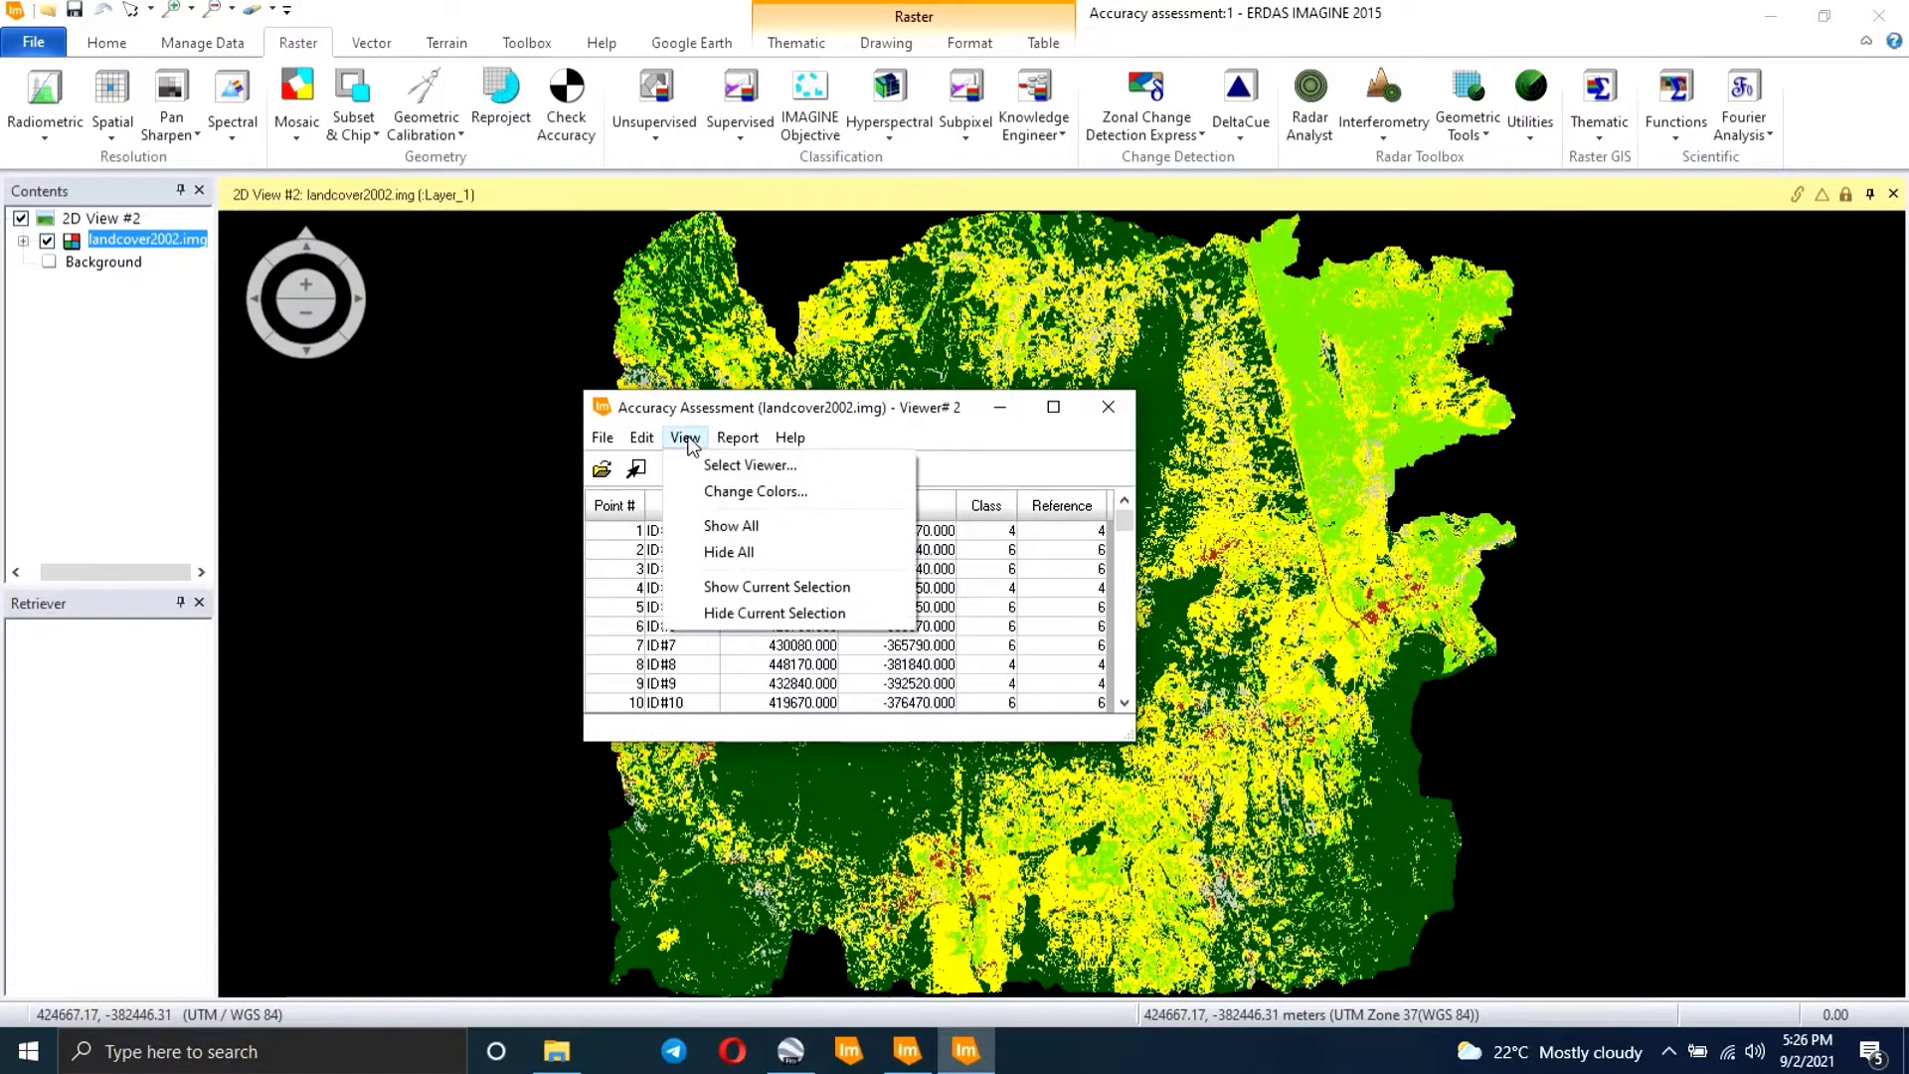
click(738, 527)
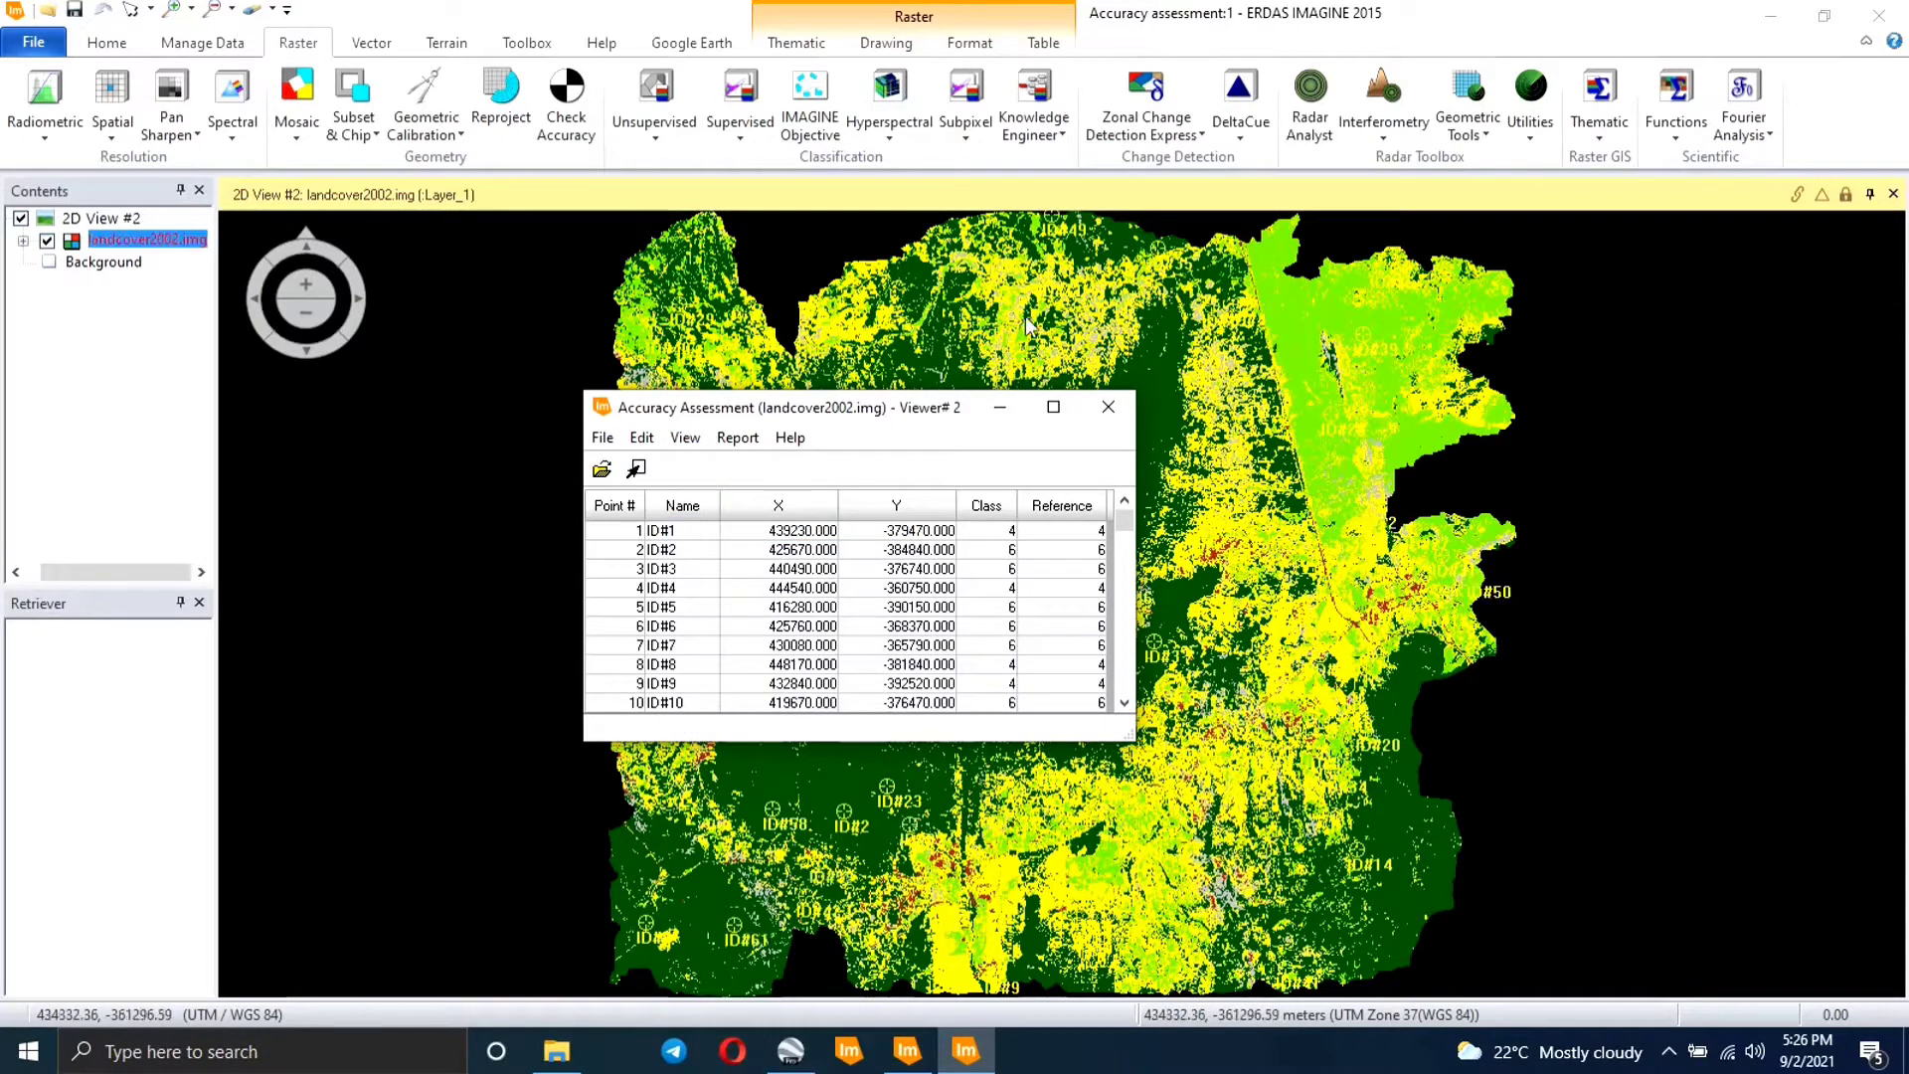
- Connect the map view to Google Earth and bring Google Earth Pro beside a smaller ERDAS window
drag(913, 403, 605, 367)
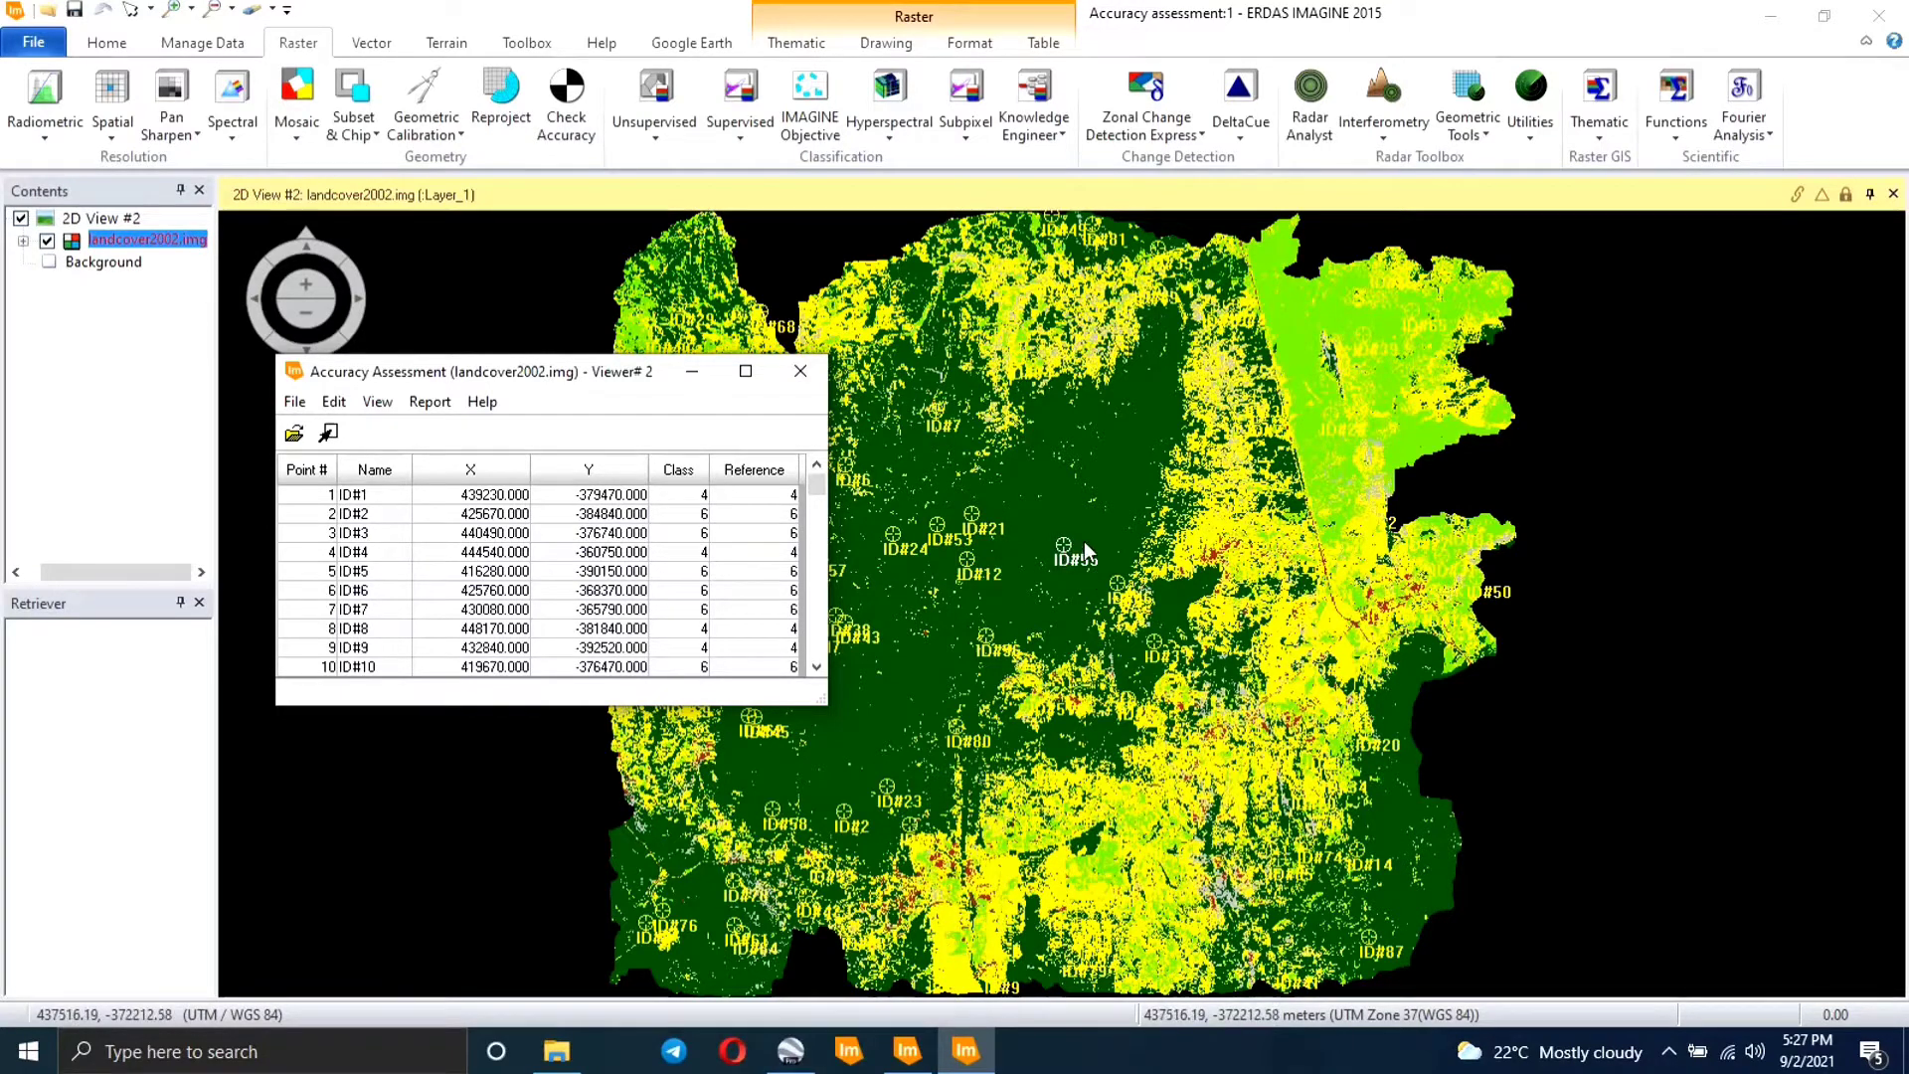
click(693, 47)
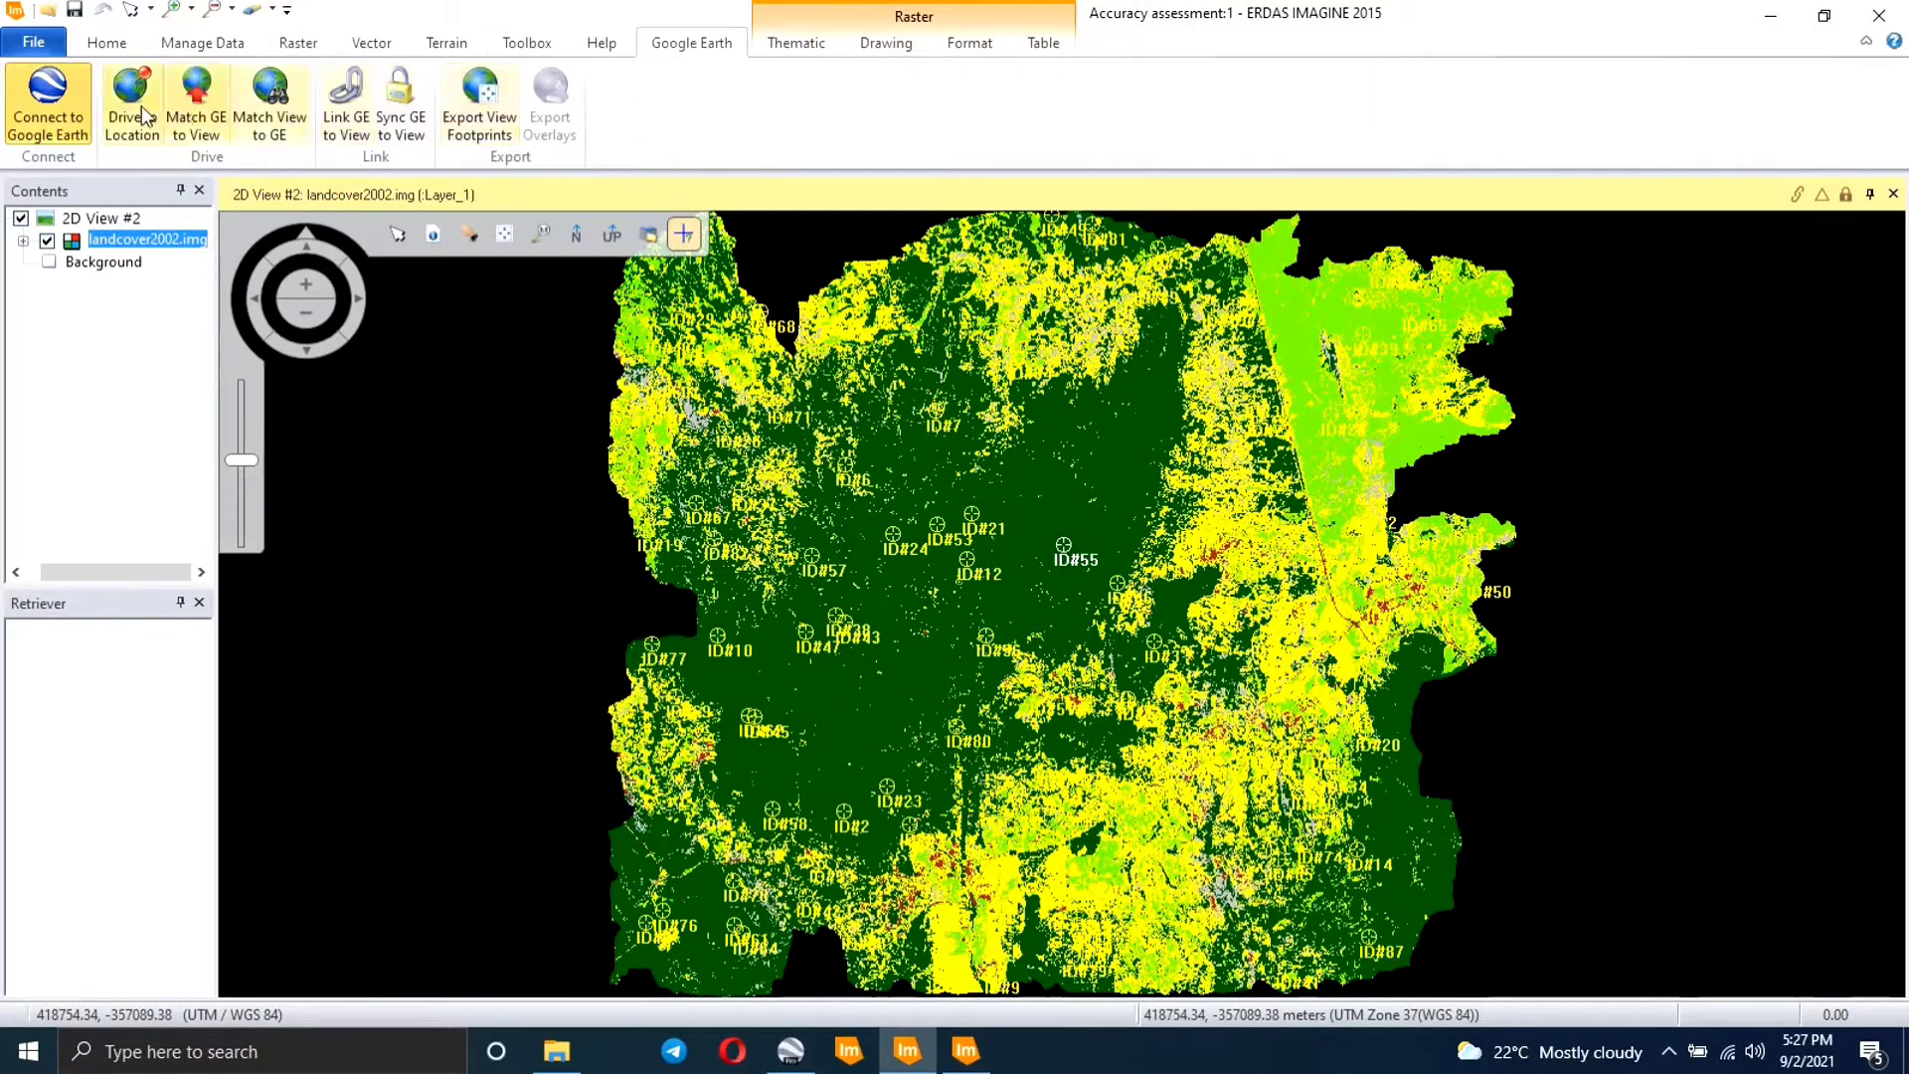
click(54, 110)
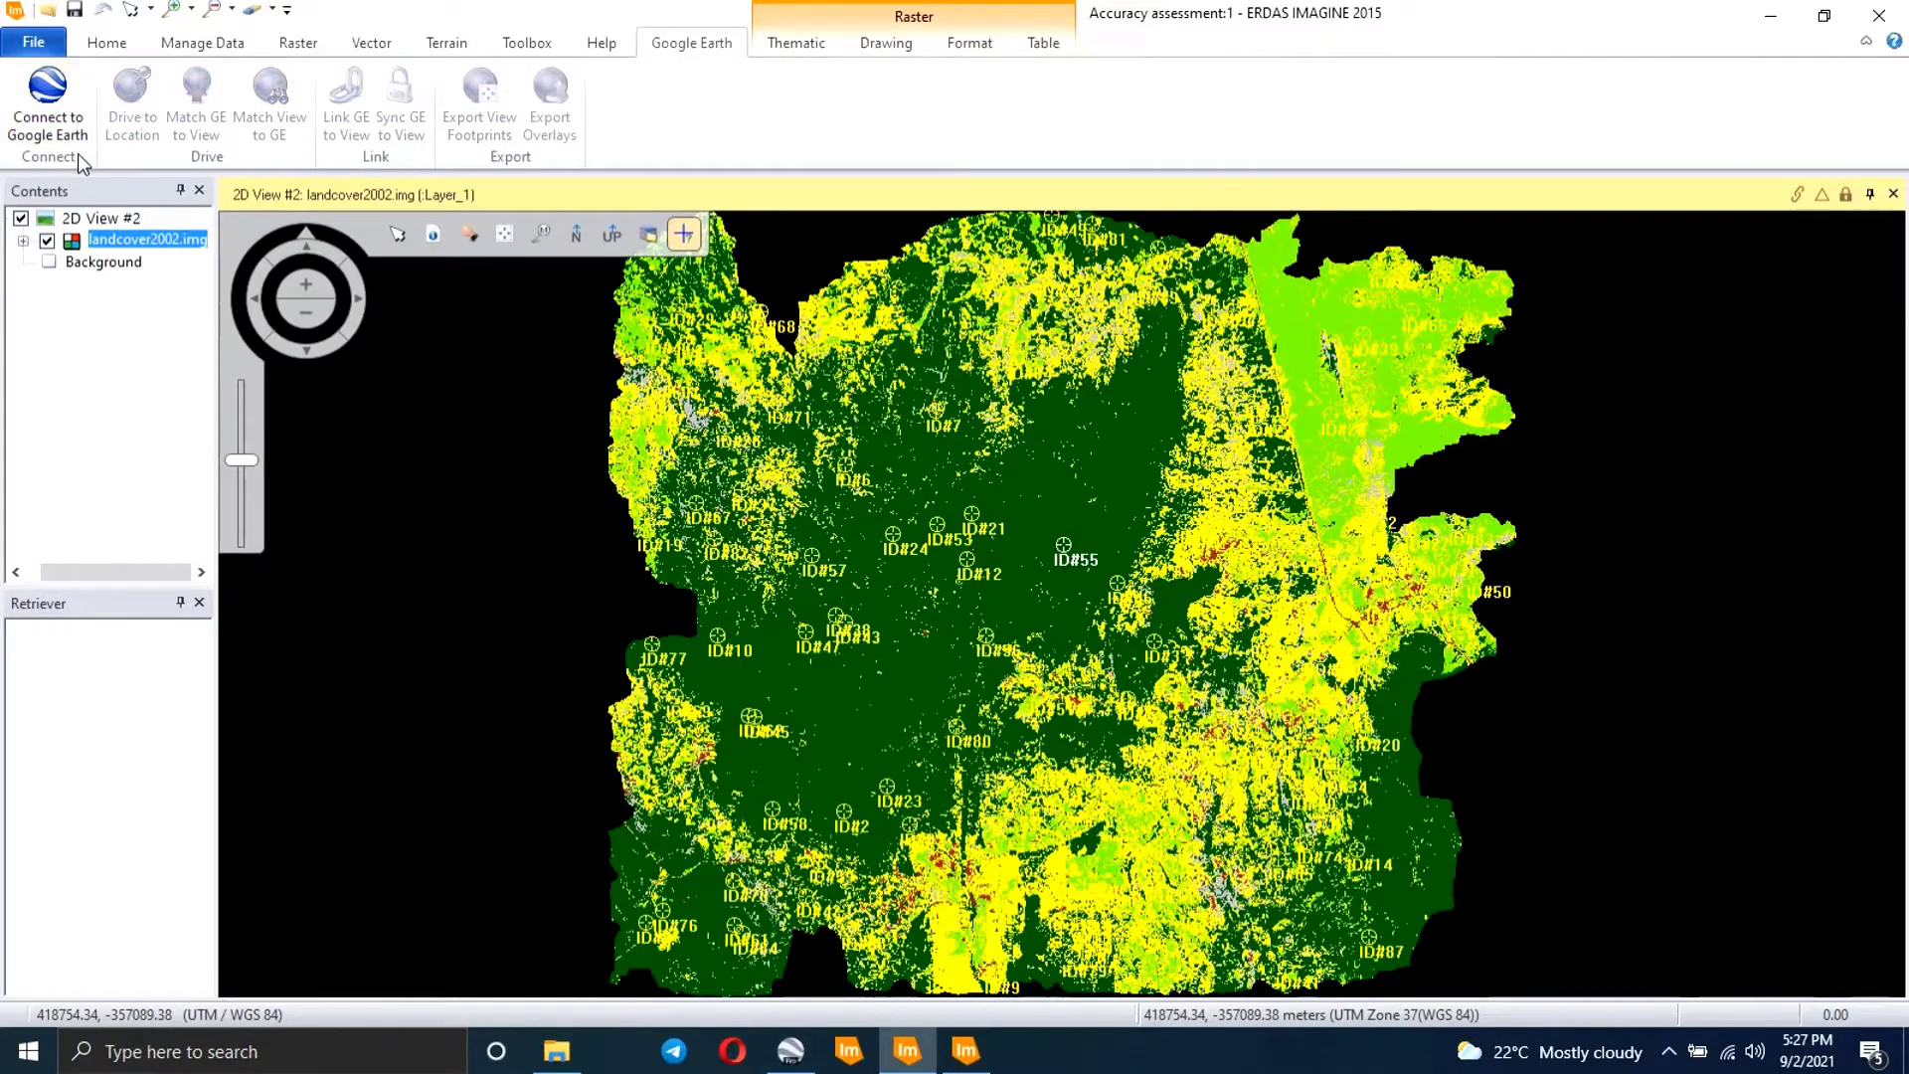
click(1828, 13)
click(781, 1052)
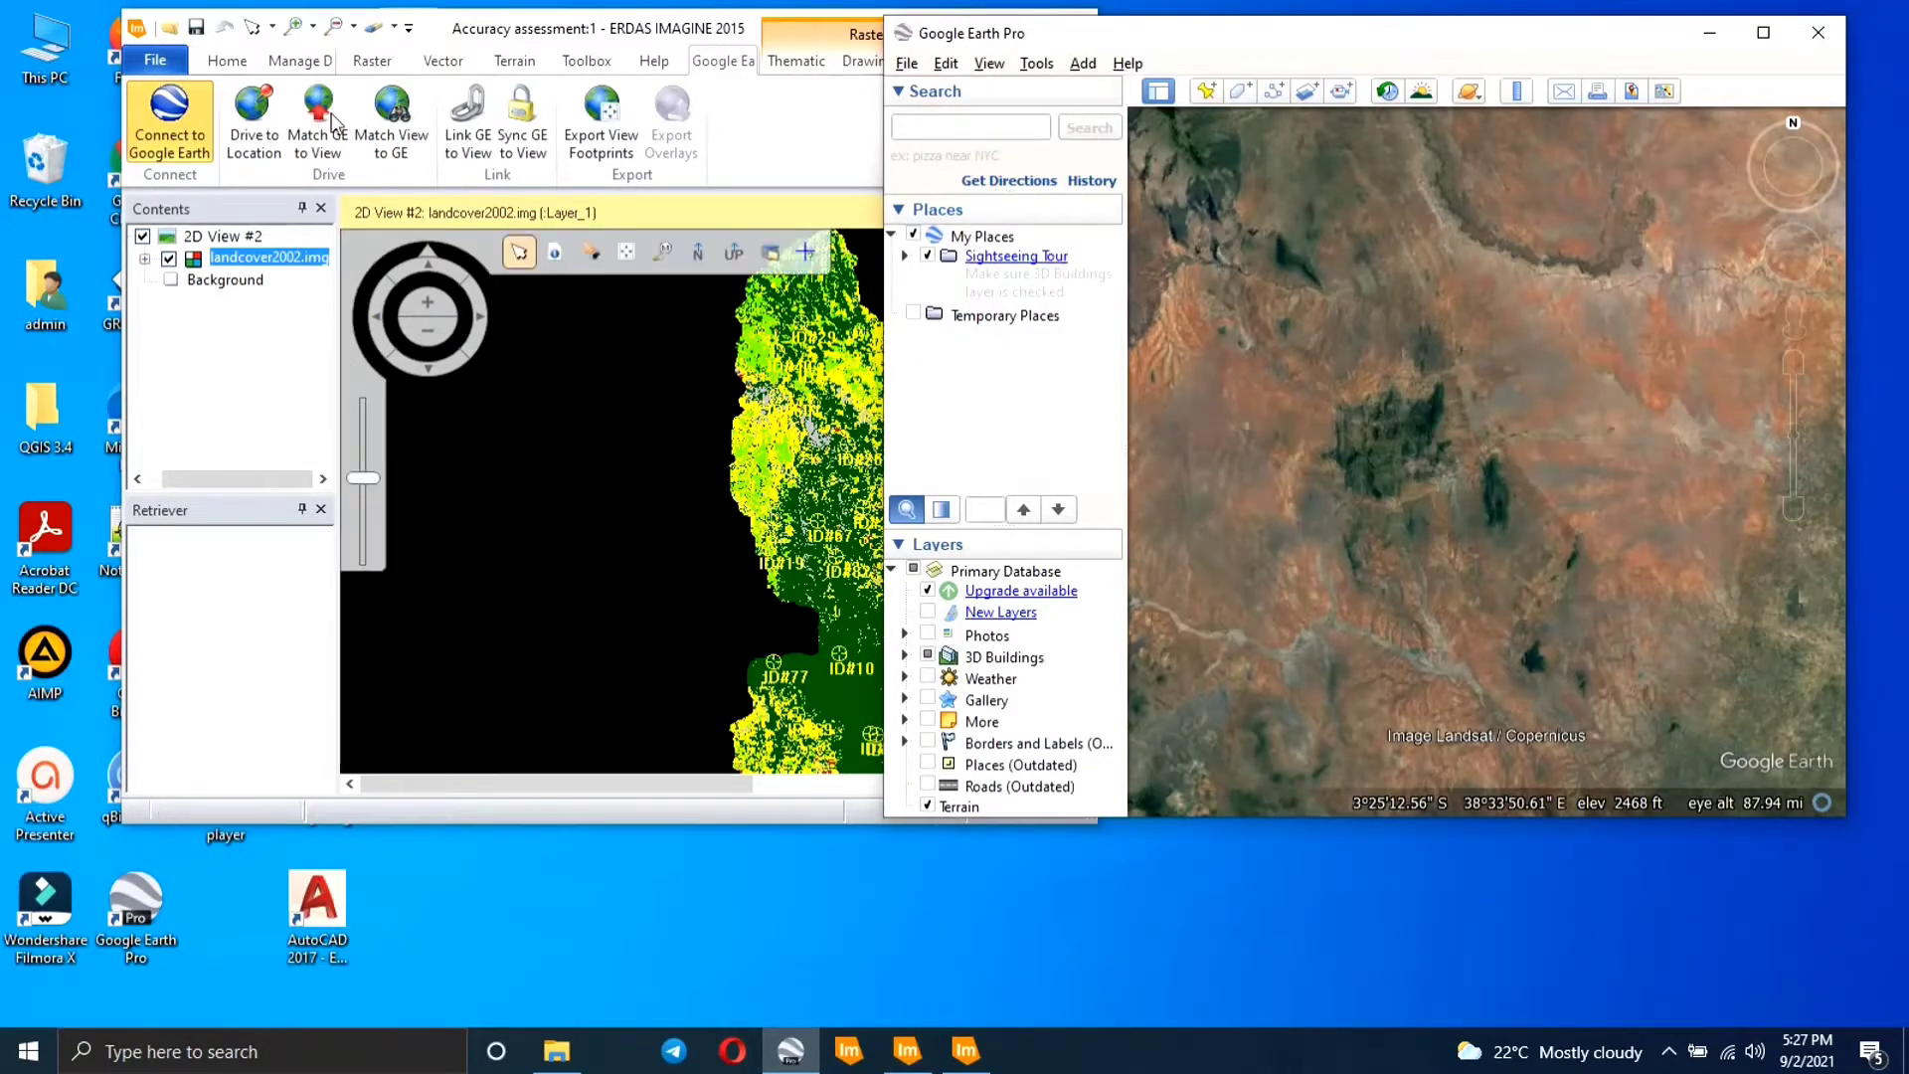
- Link and sync Google Earth to the landcover2002 view, arranging both windows side by side
click(460, 129)
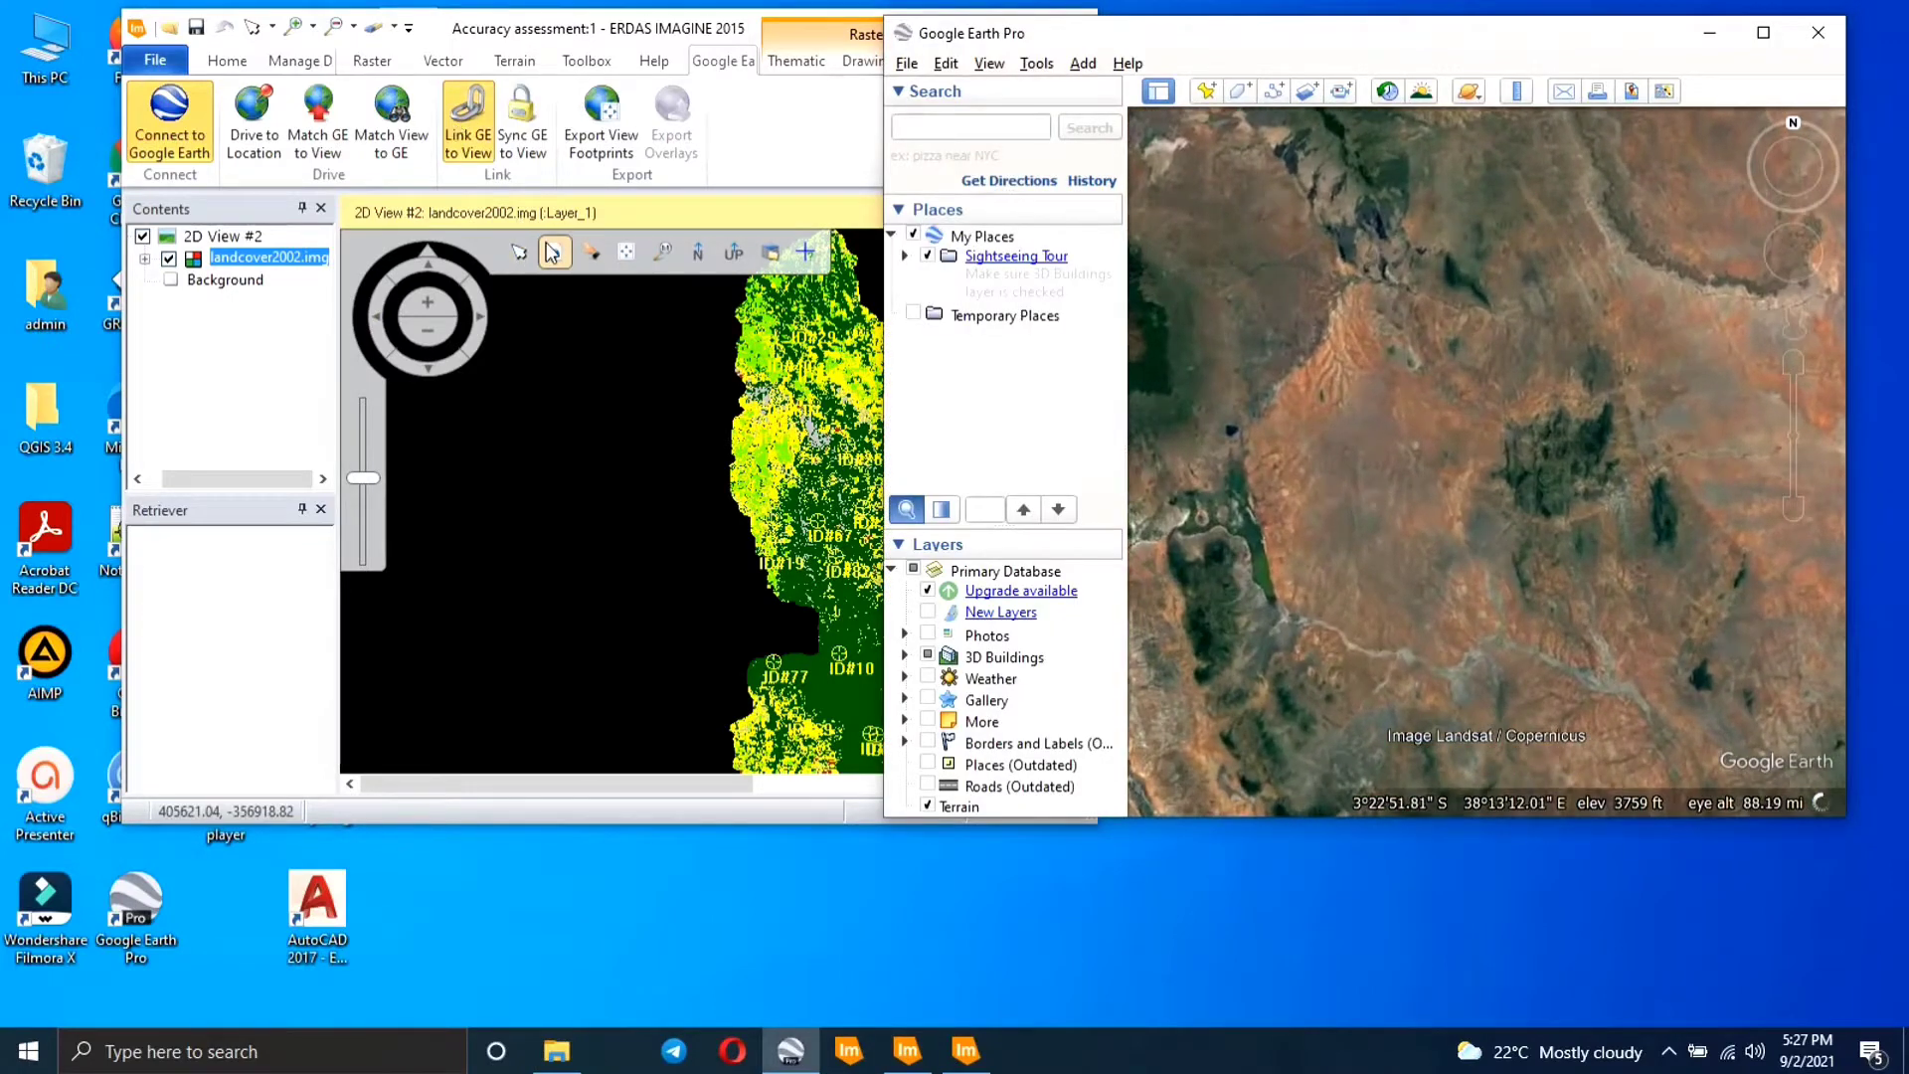
click(626, 253)
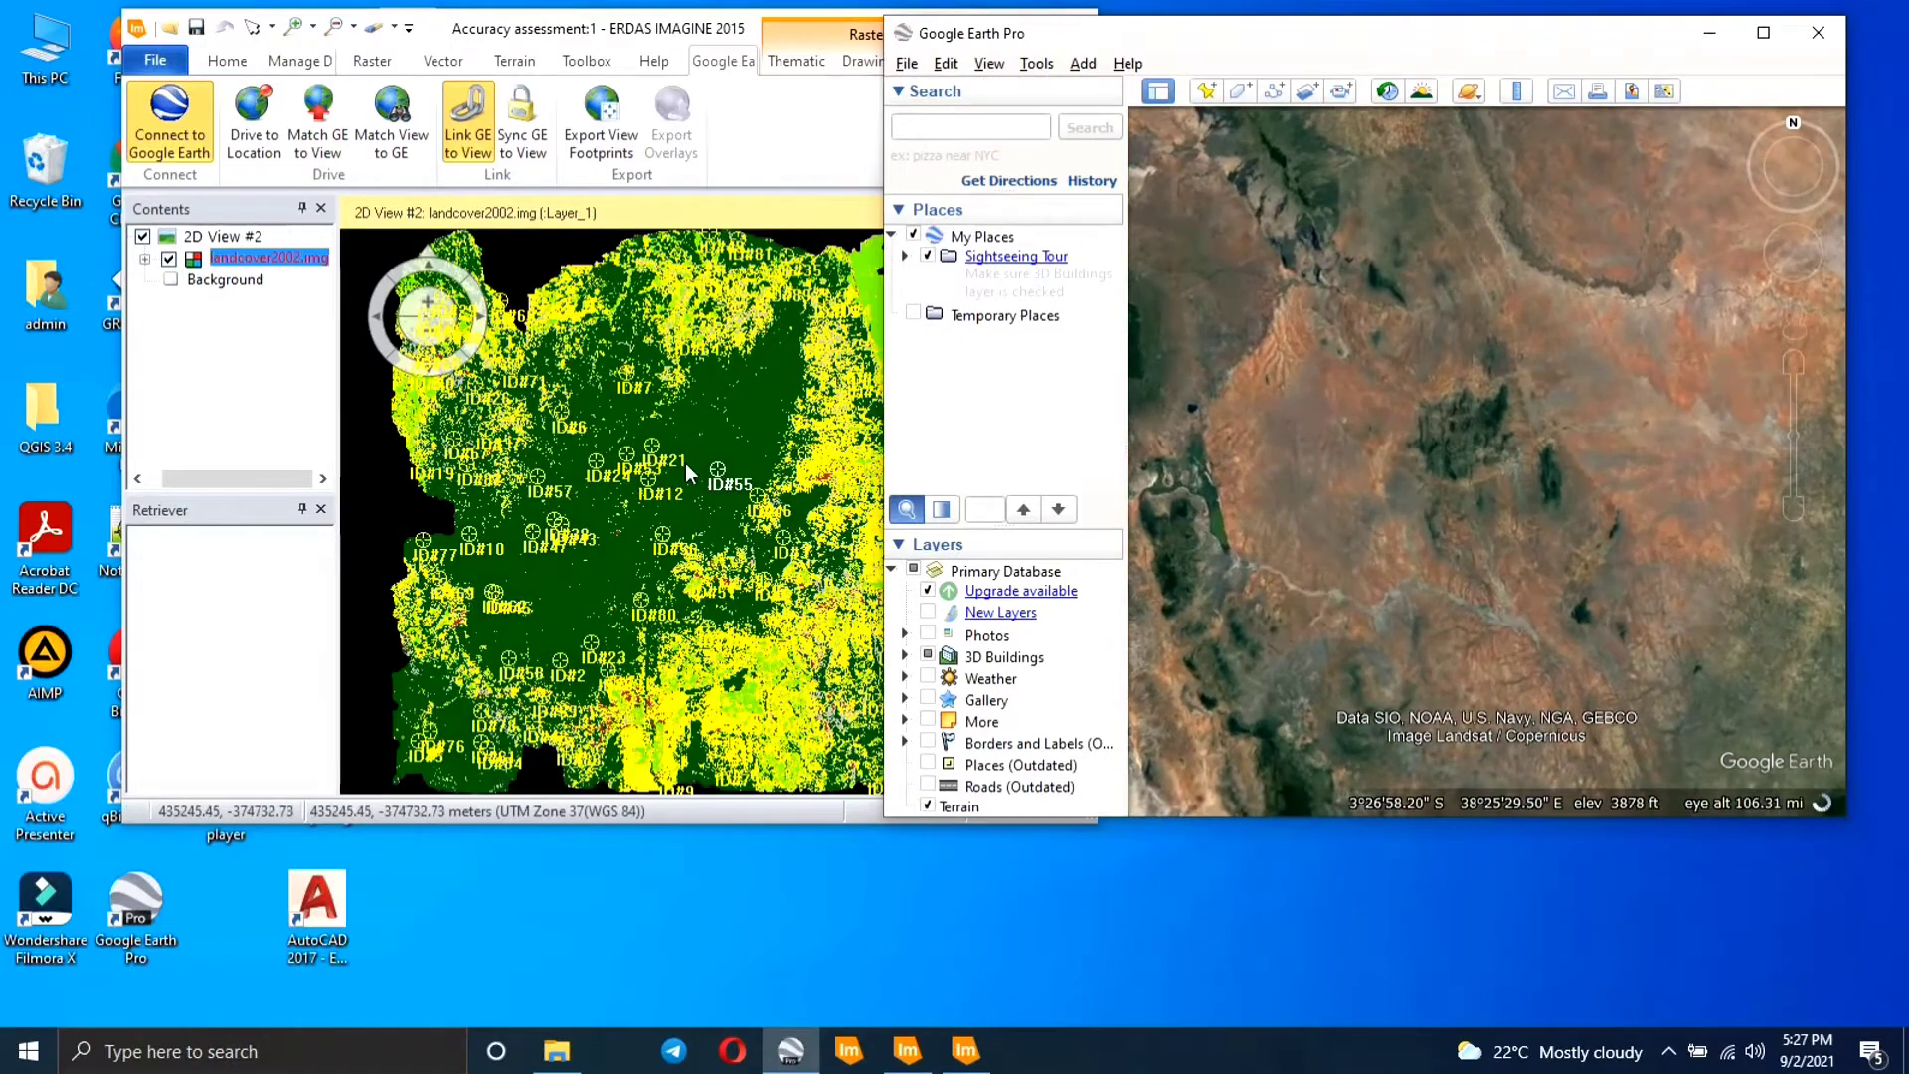
drag(621, 38, 520, 34)
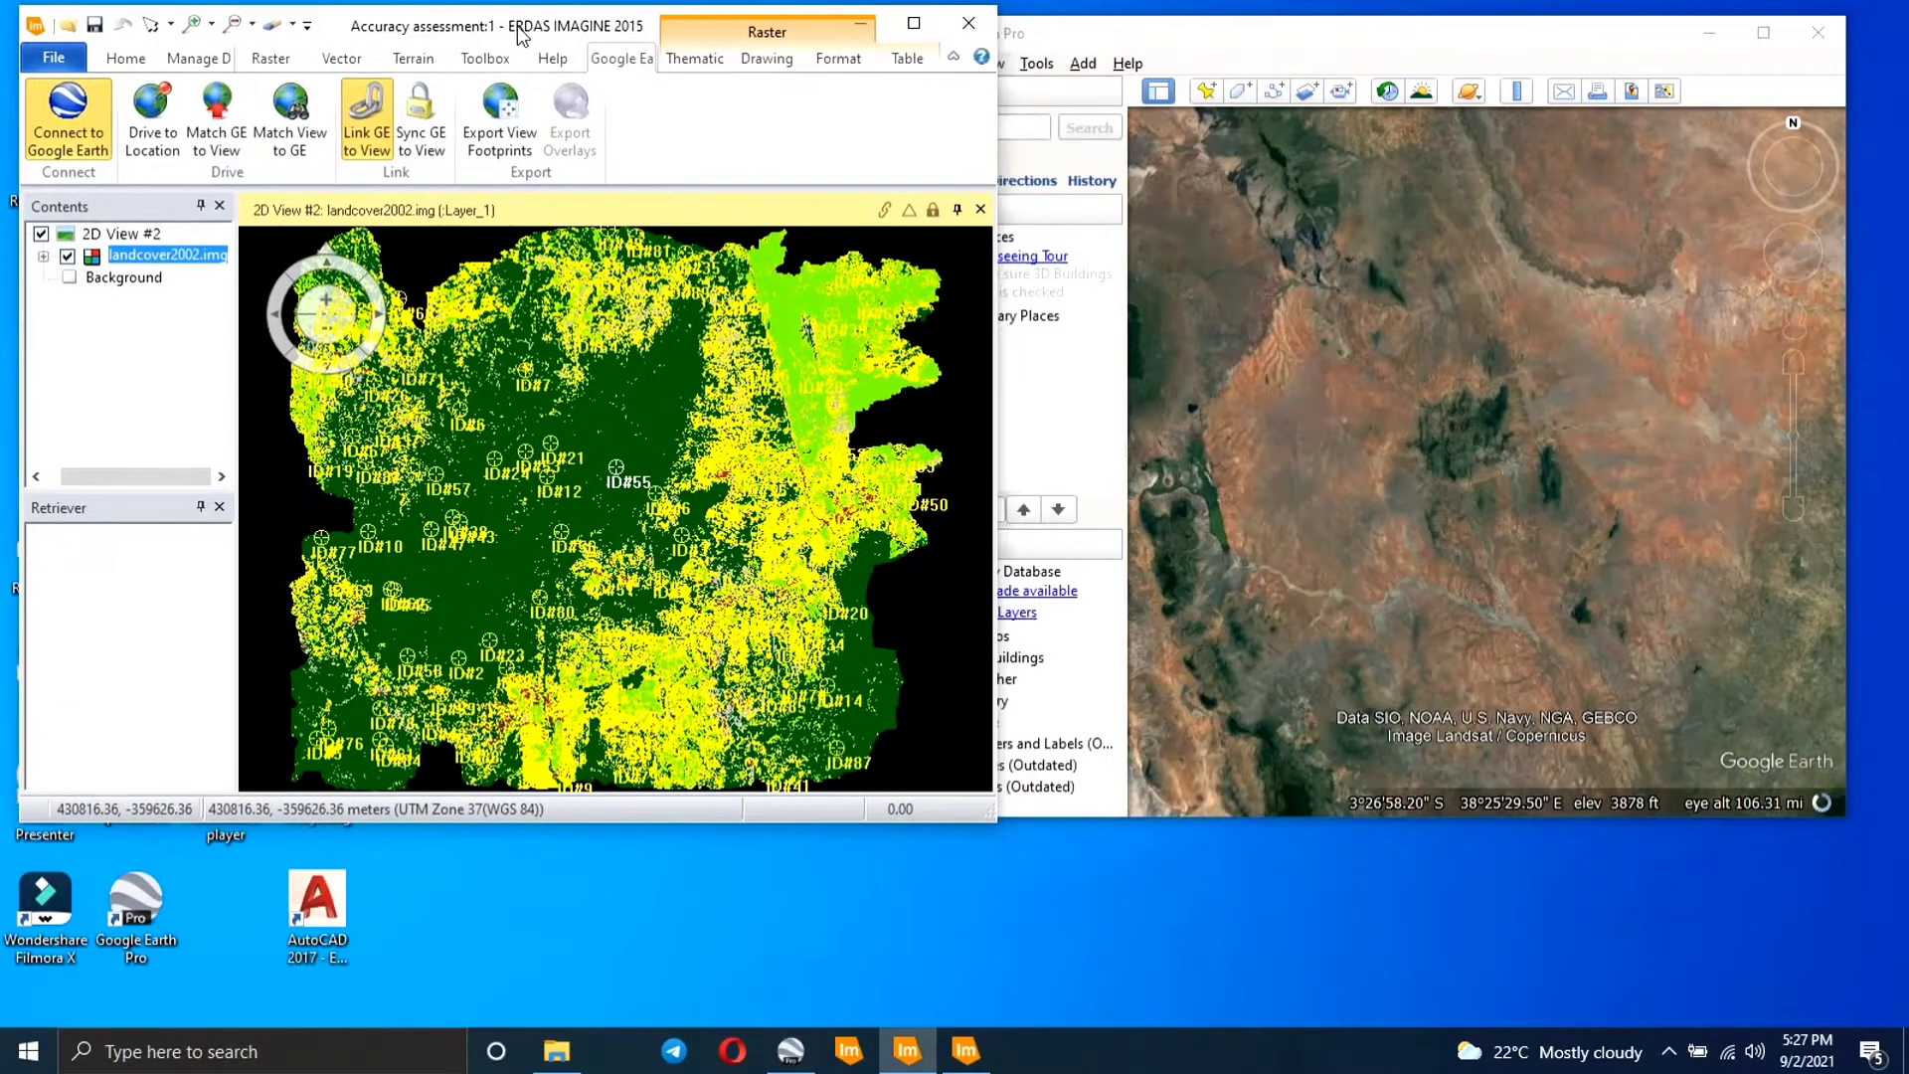
drag(1336, 42, 1290, 42)
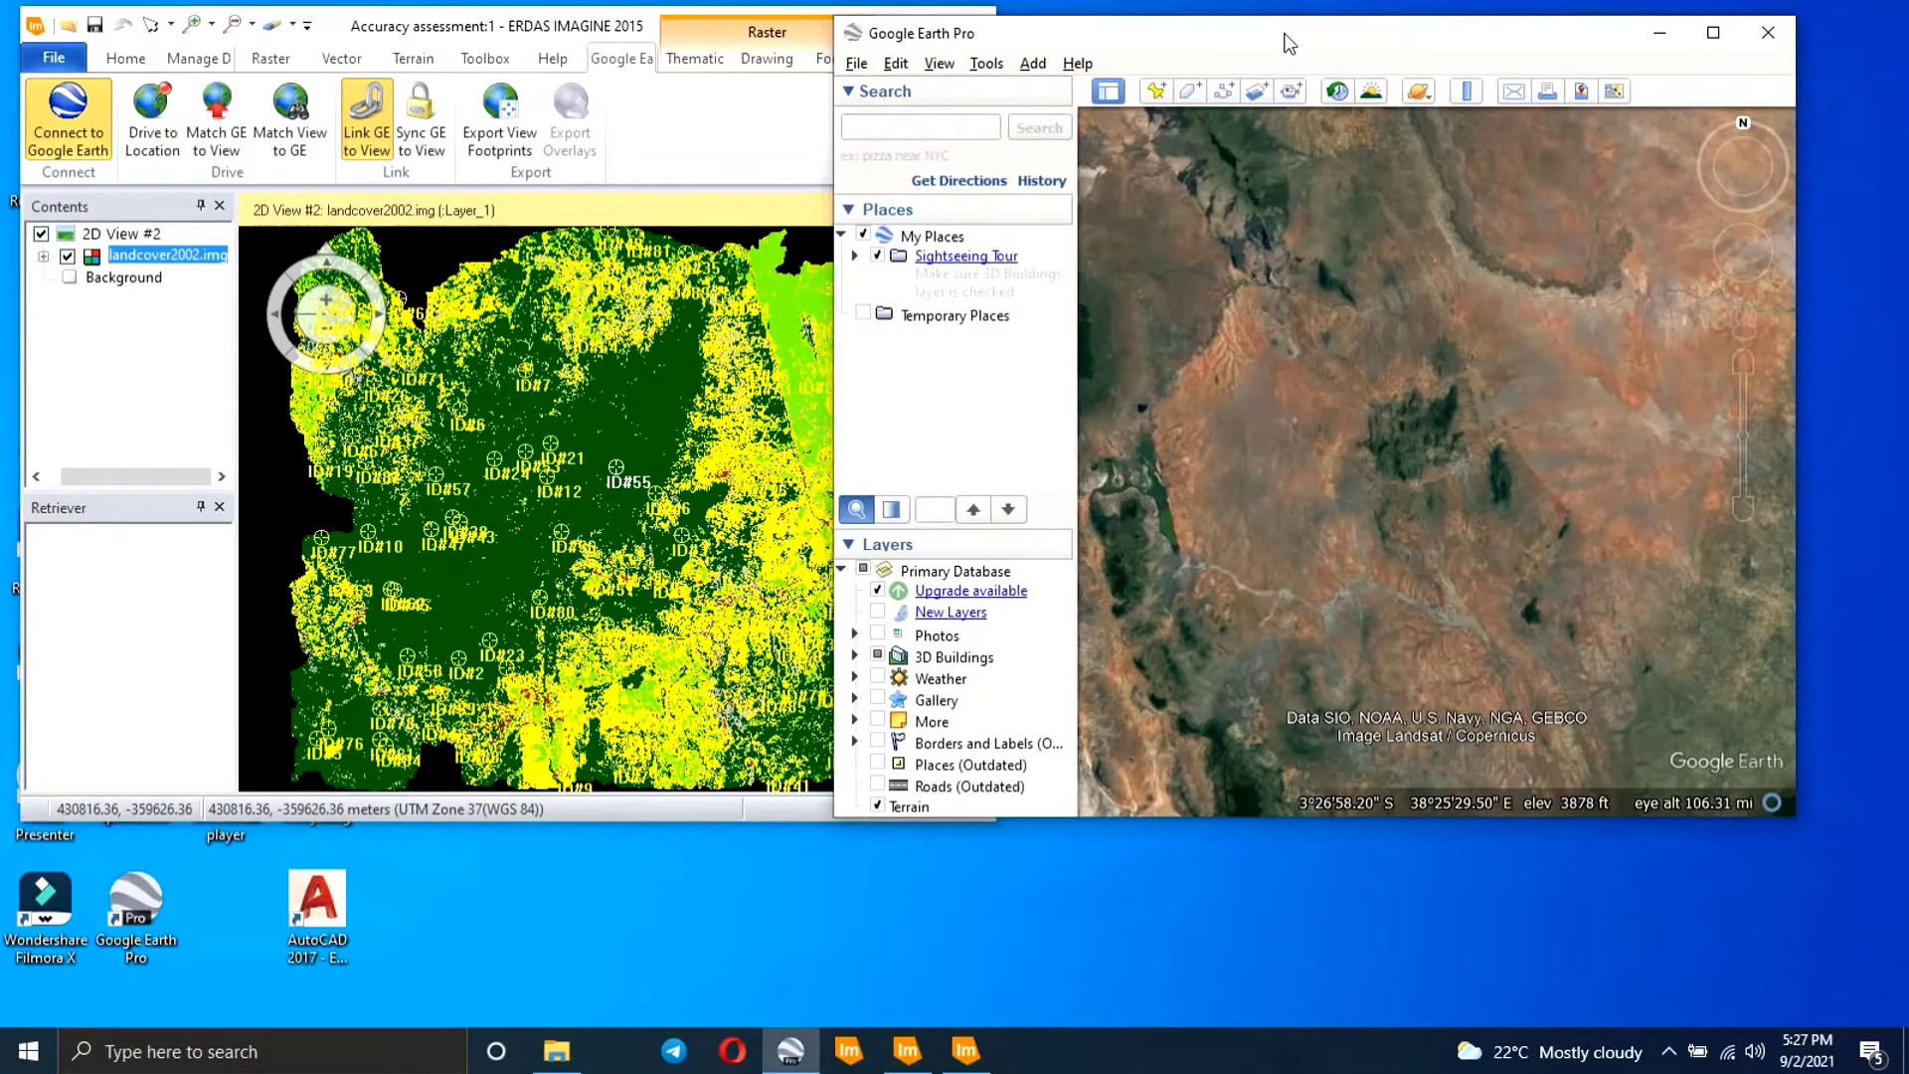
click(638, 32)
click(424, 139)
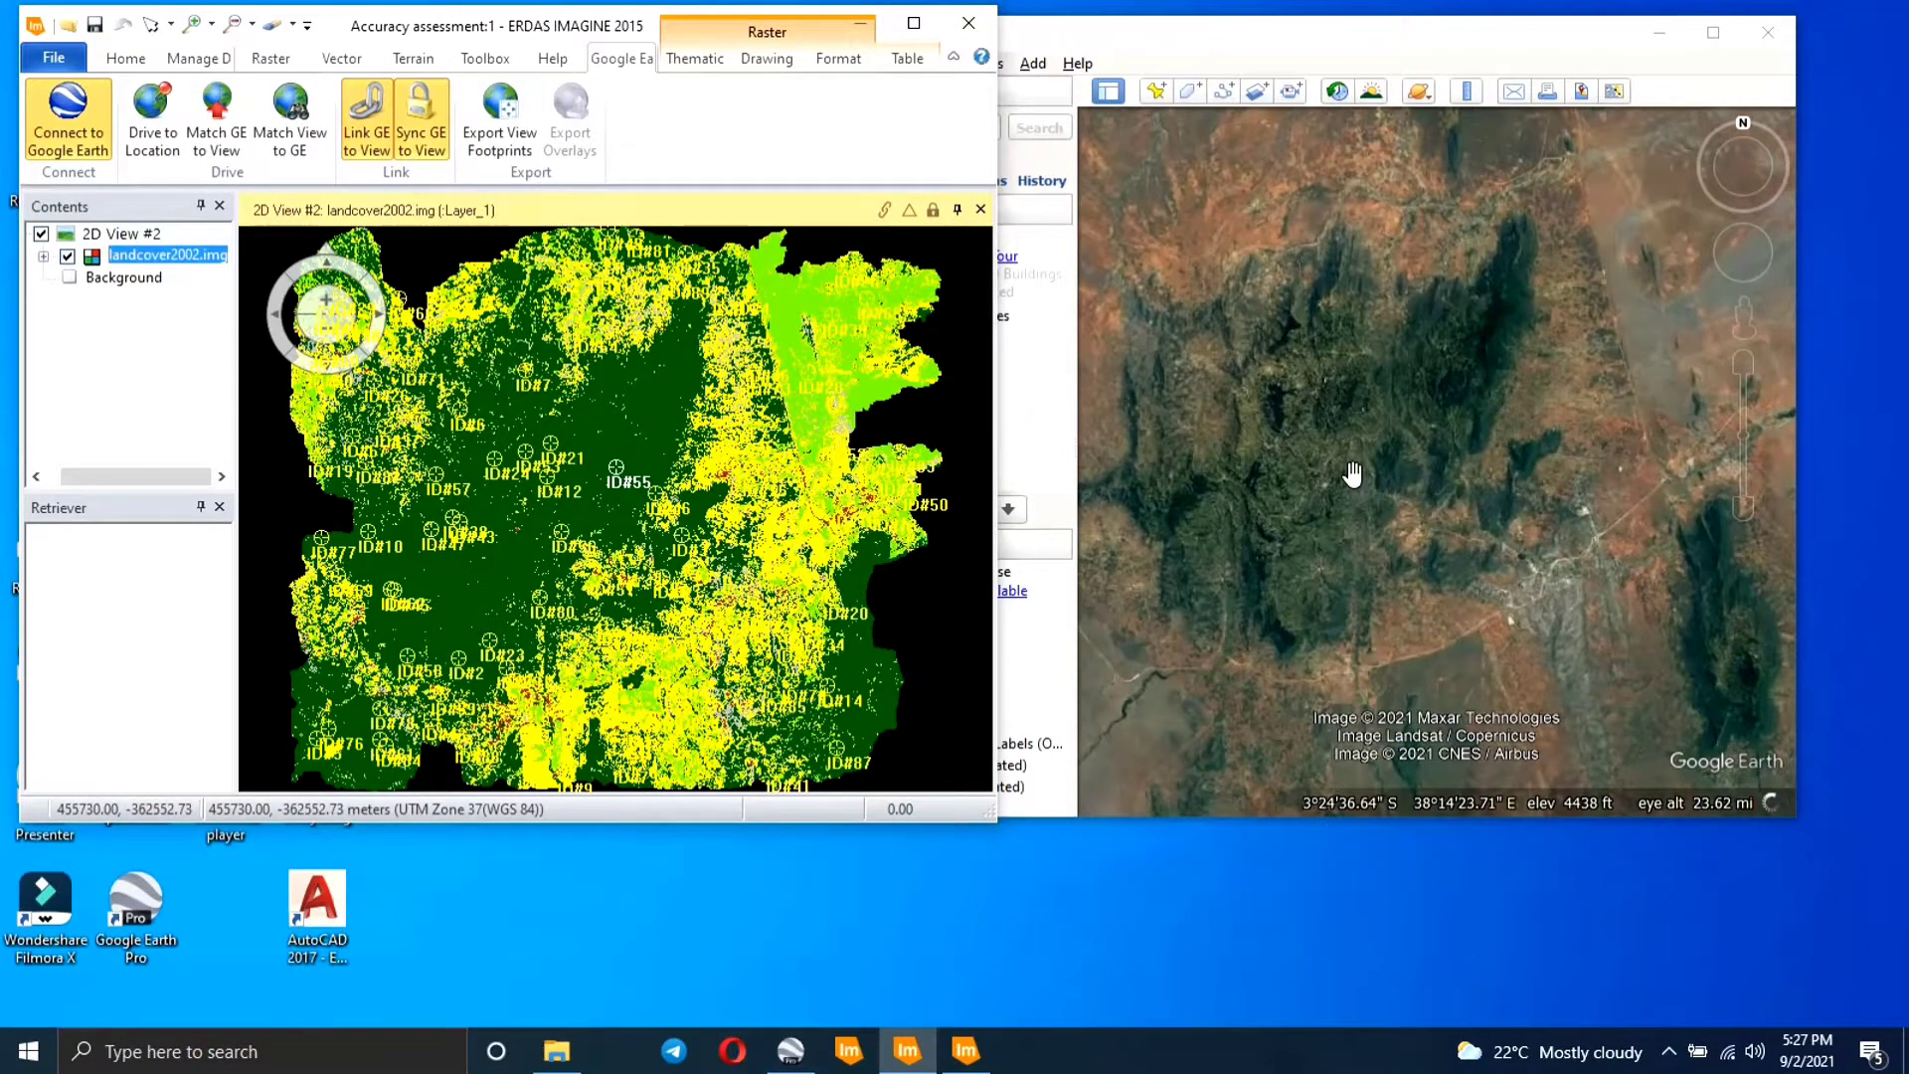
drag(1798, 460, 1880, 460)
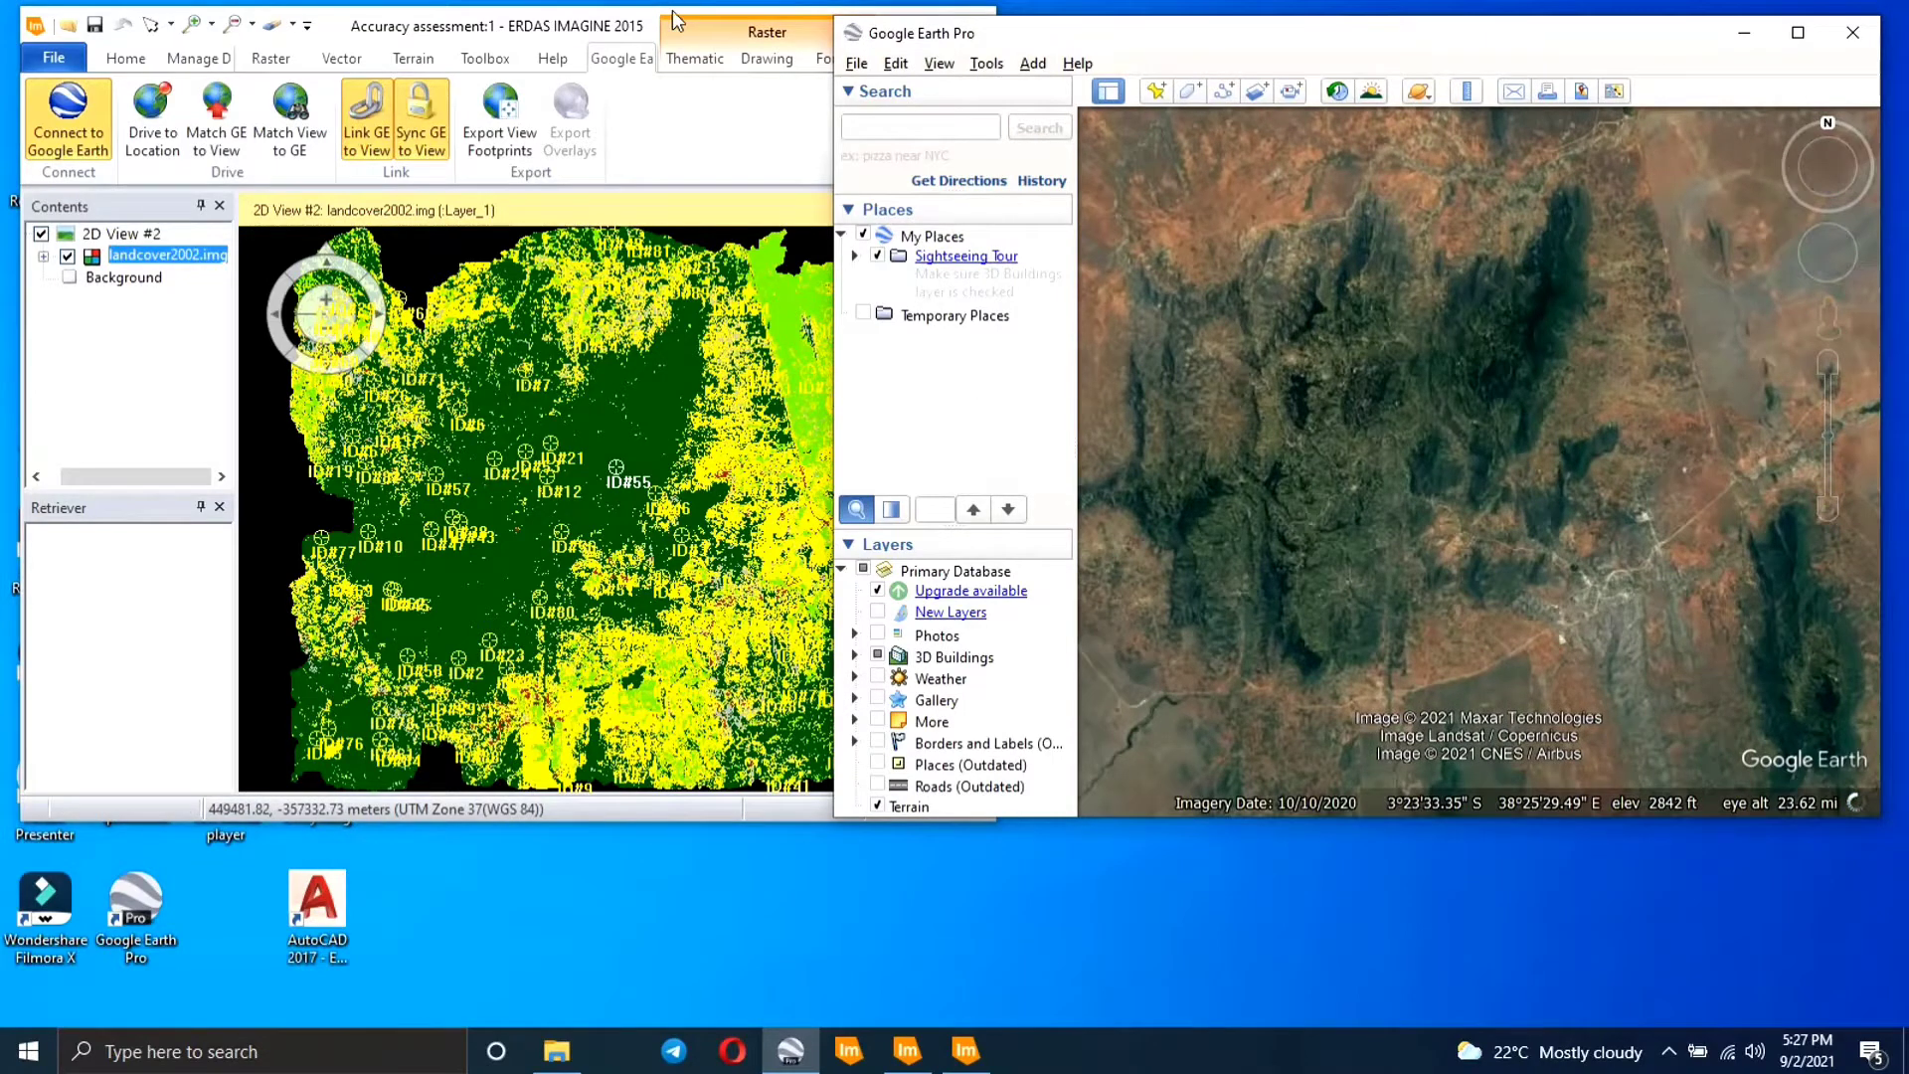
click(689, 34)
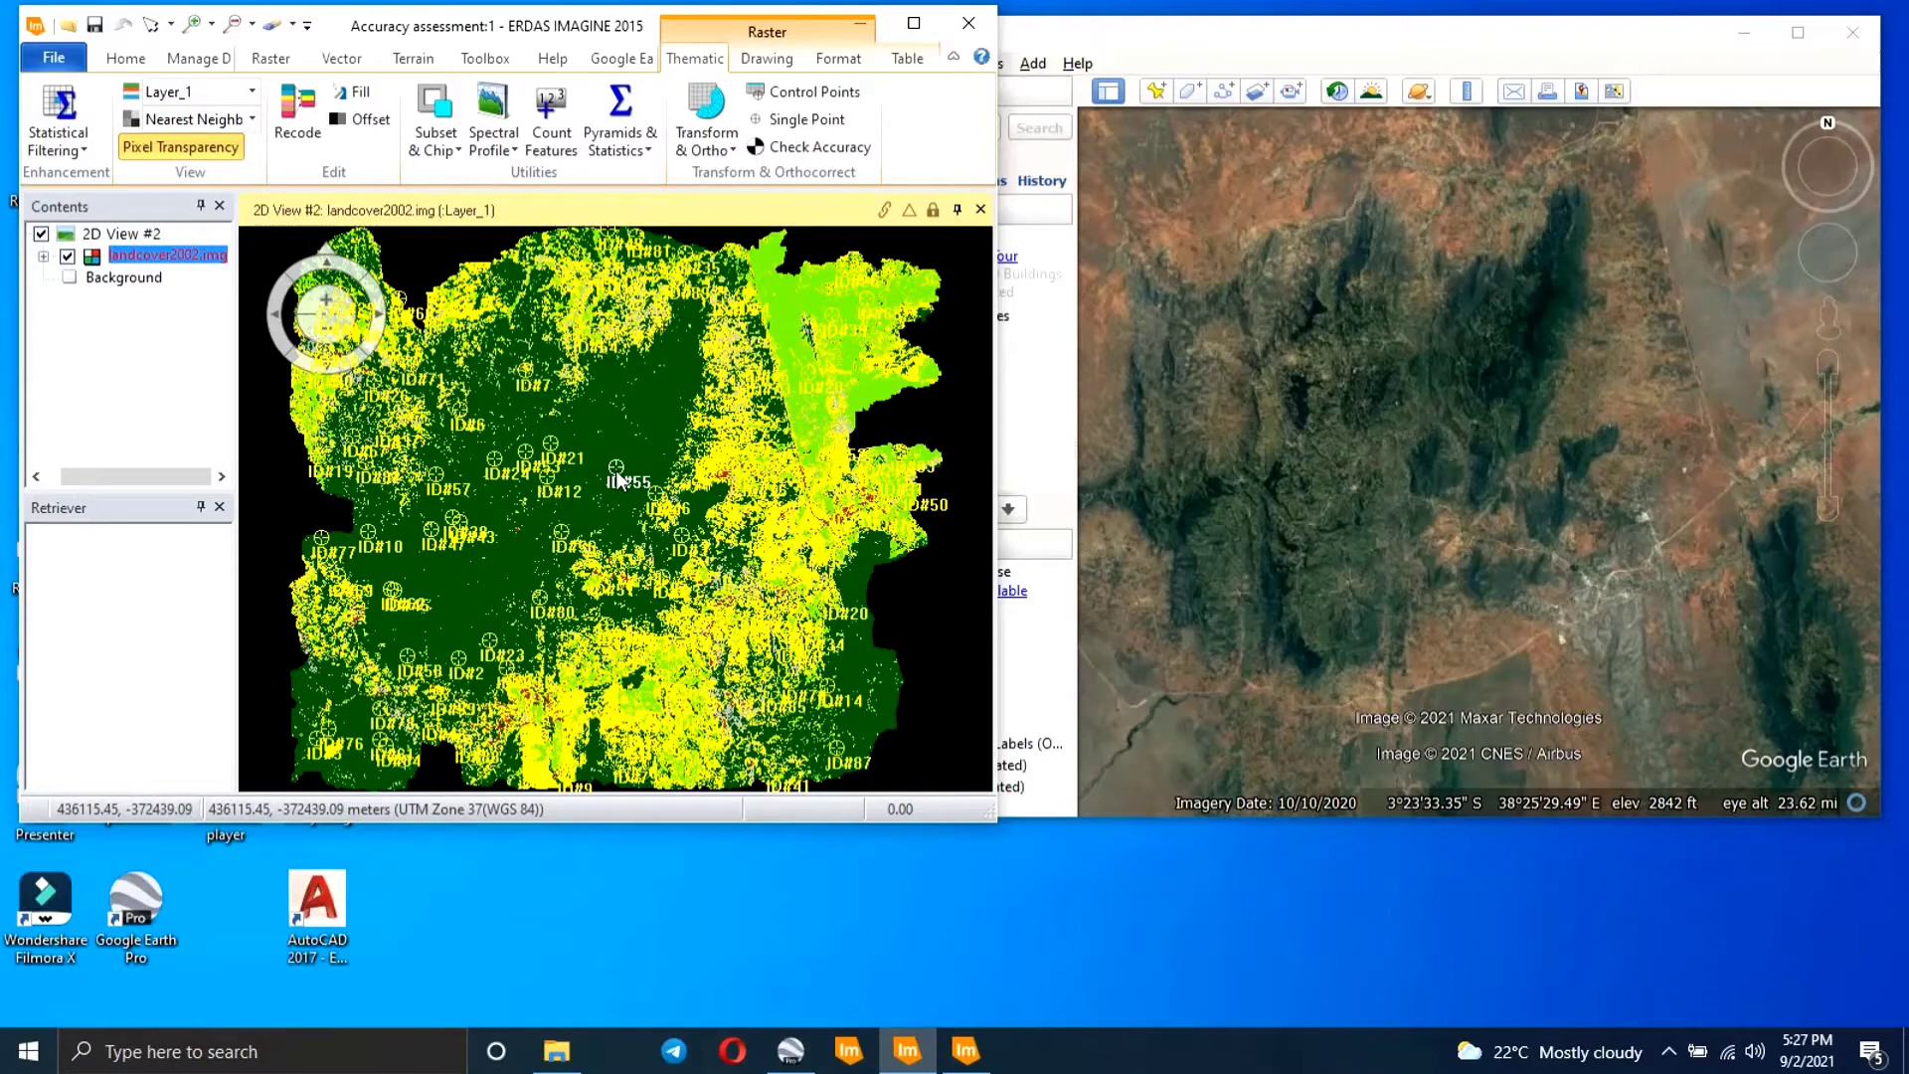
- Zoom in on point ID#55 so Google Earth shows it close up at 4015 ft
scroll(617, 477, up, 3)
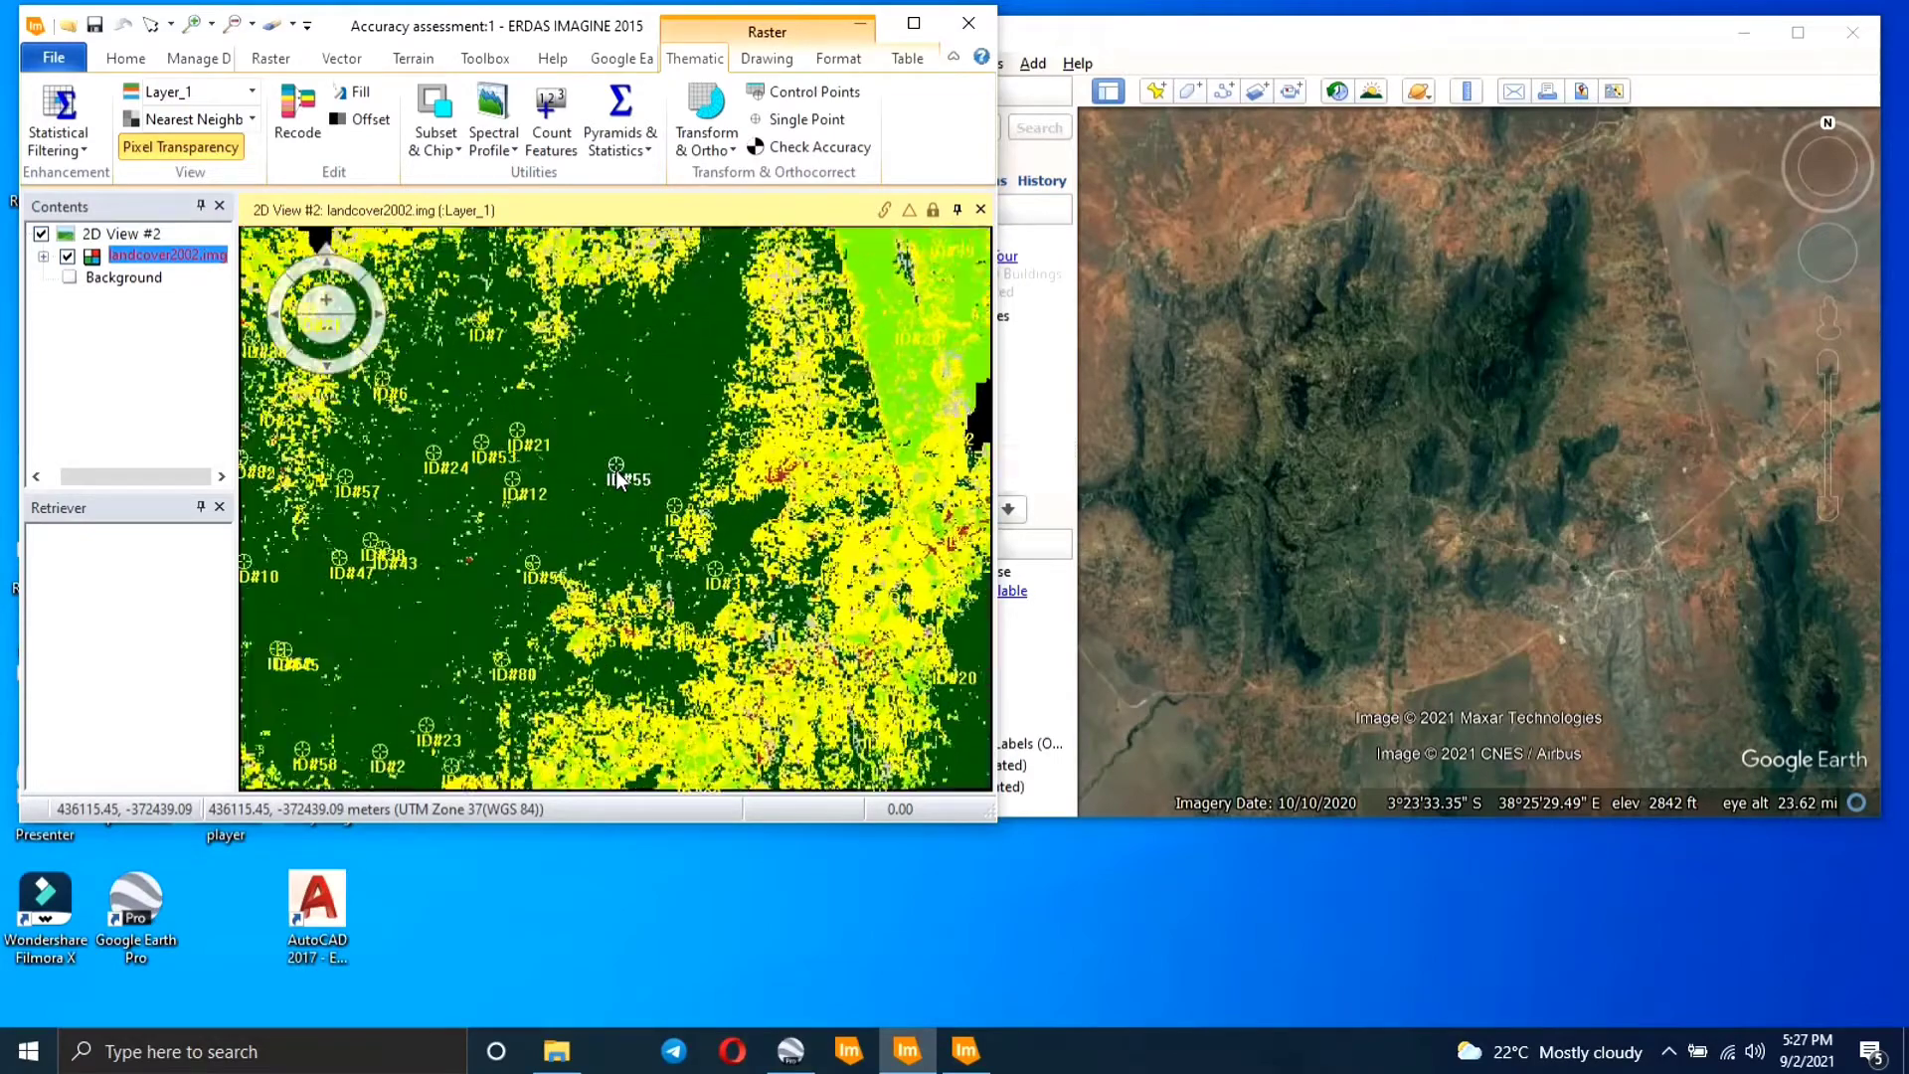
scroll(617, 470, up, 5)
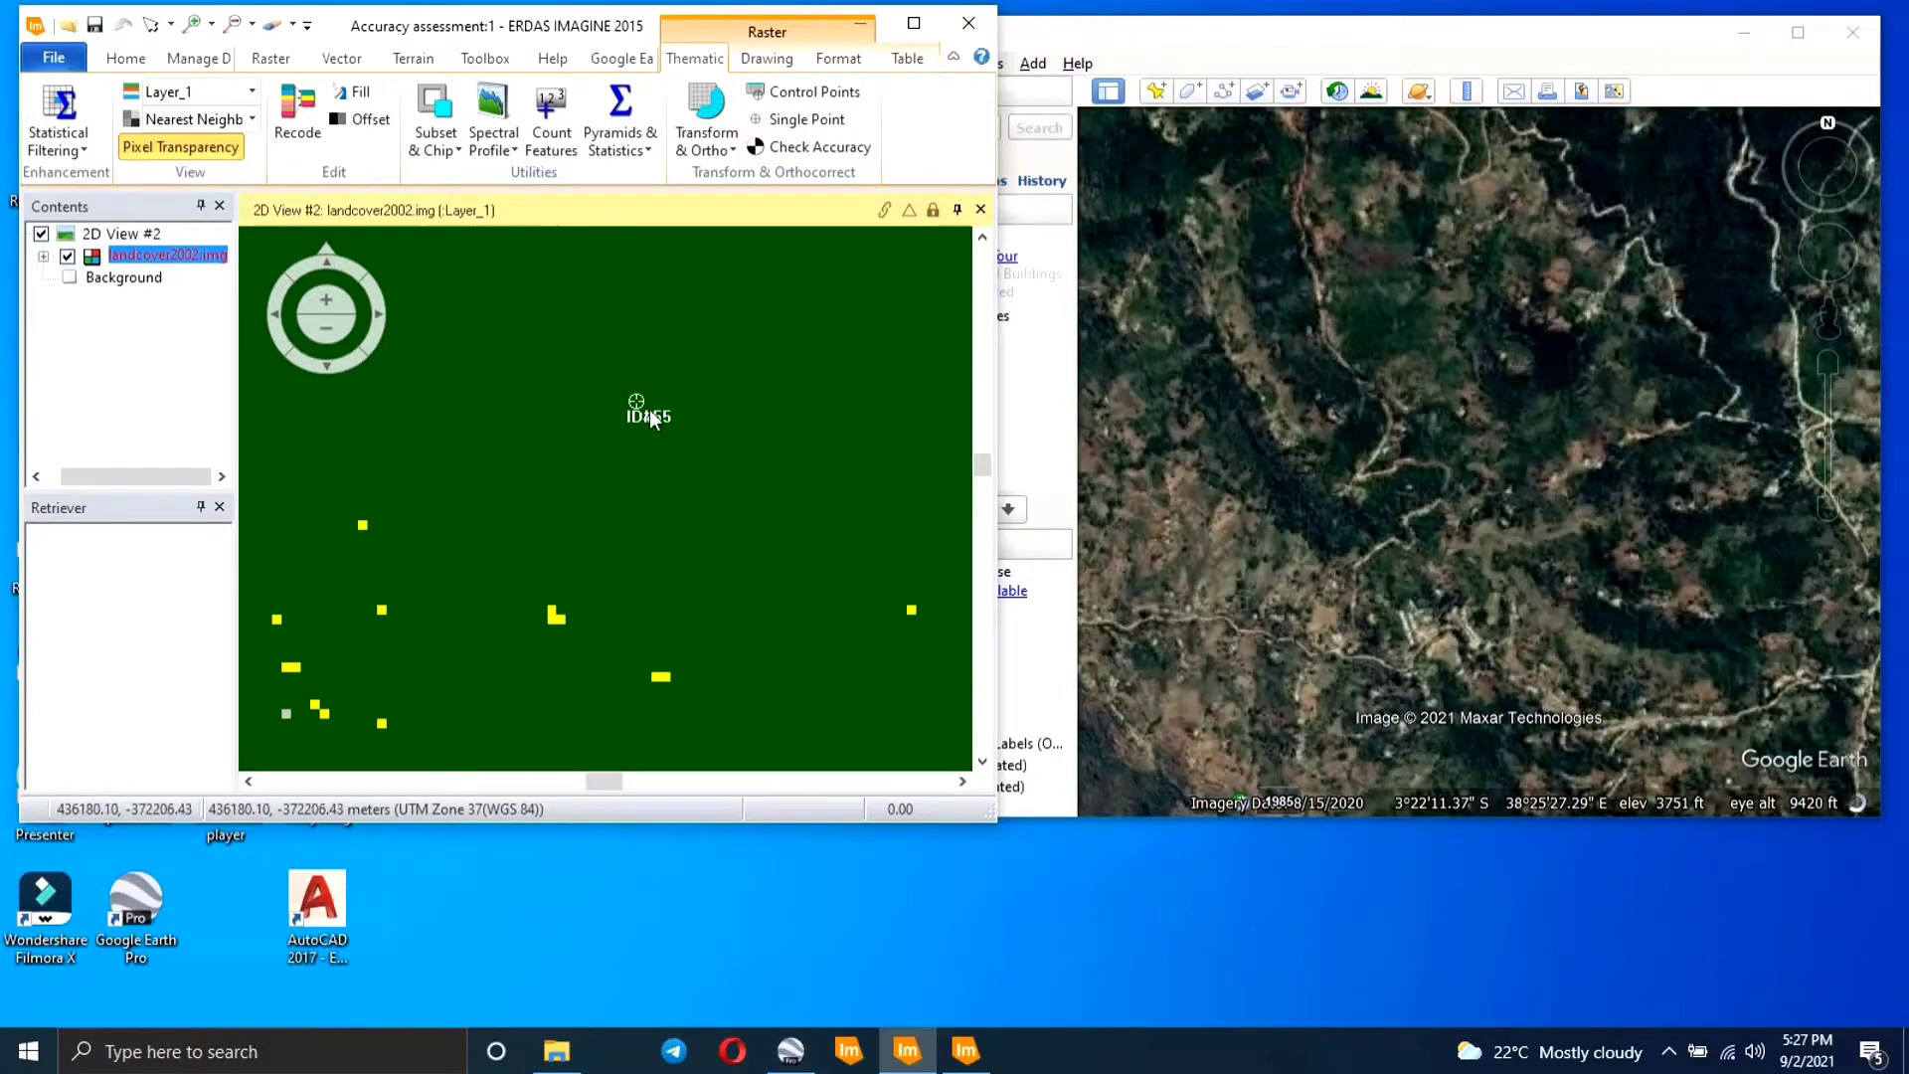
scroll(686, 404, up, 2)
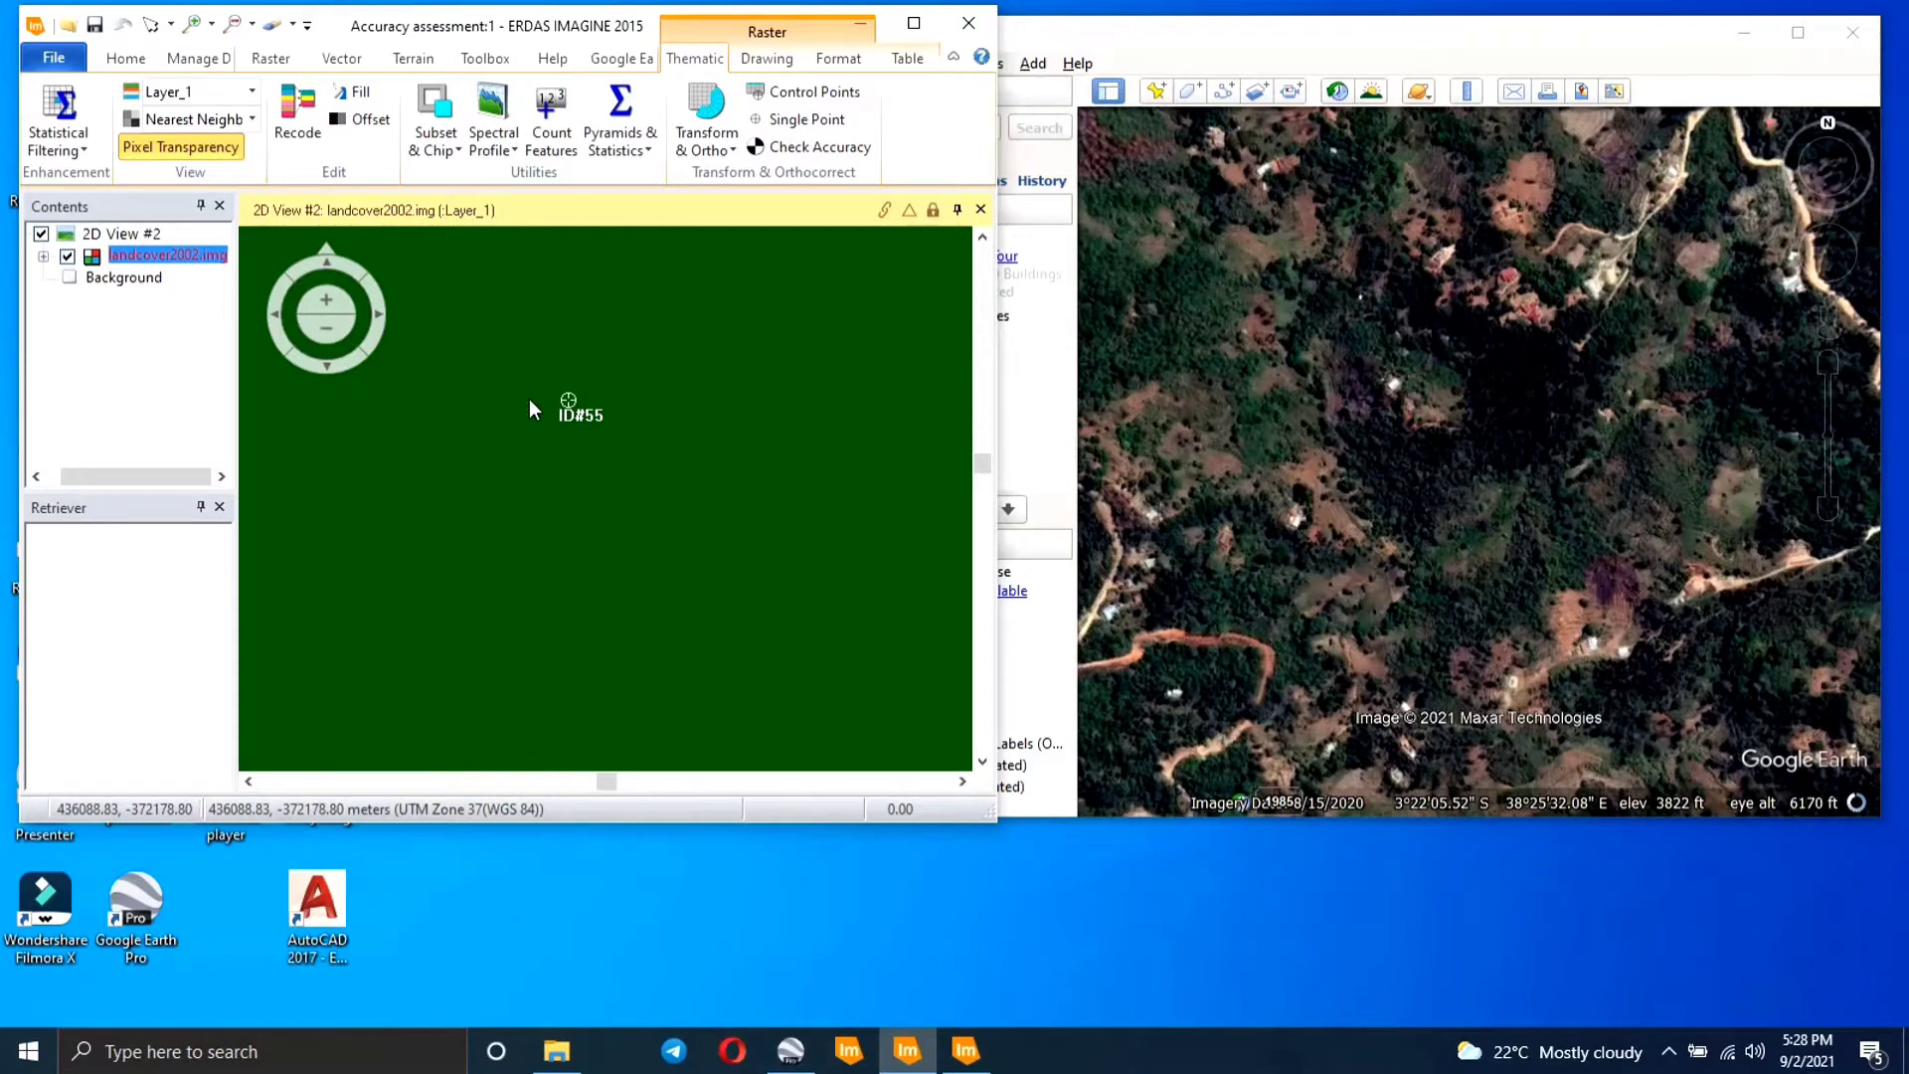
drag(529, 400, 630, 468)
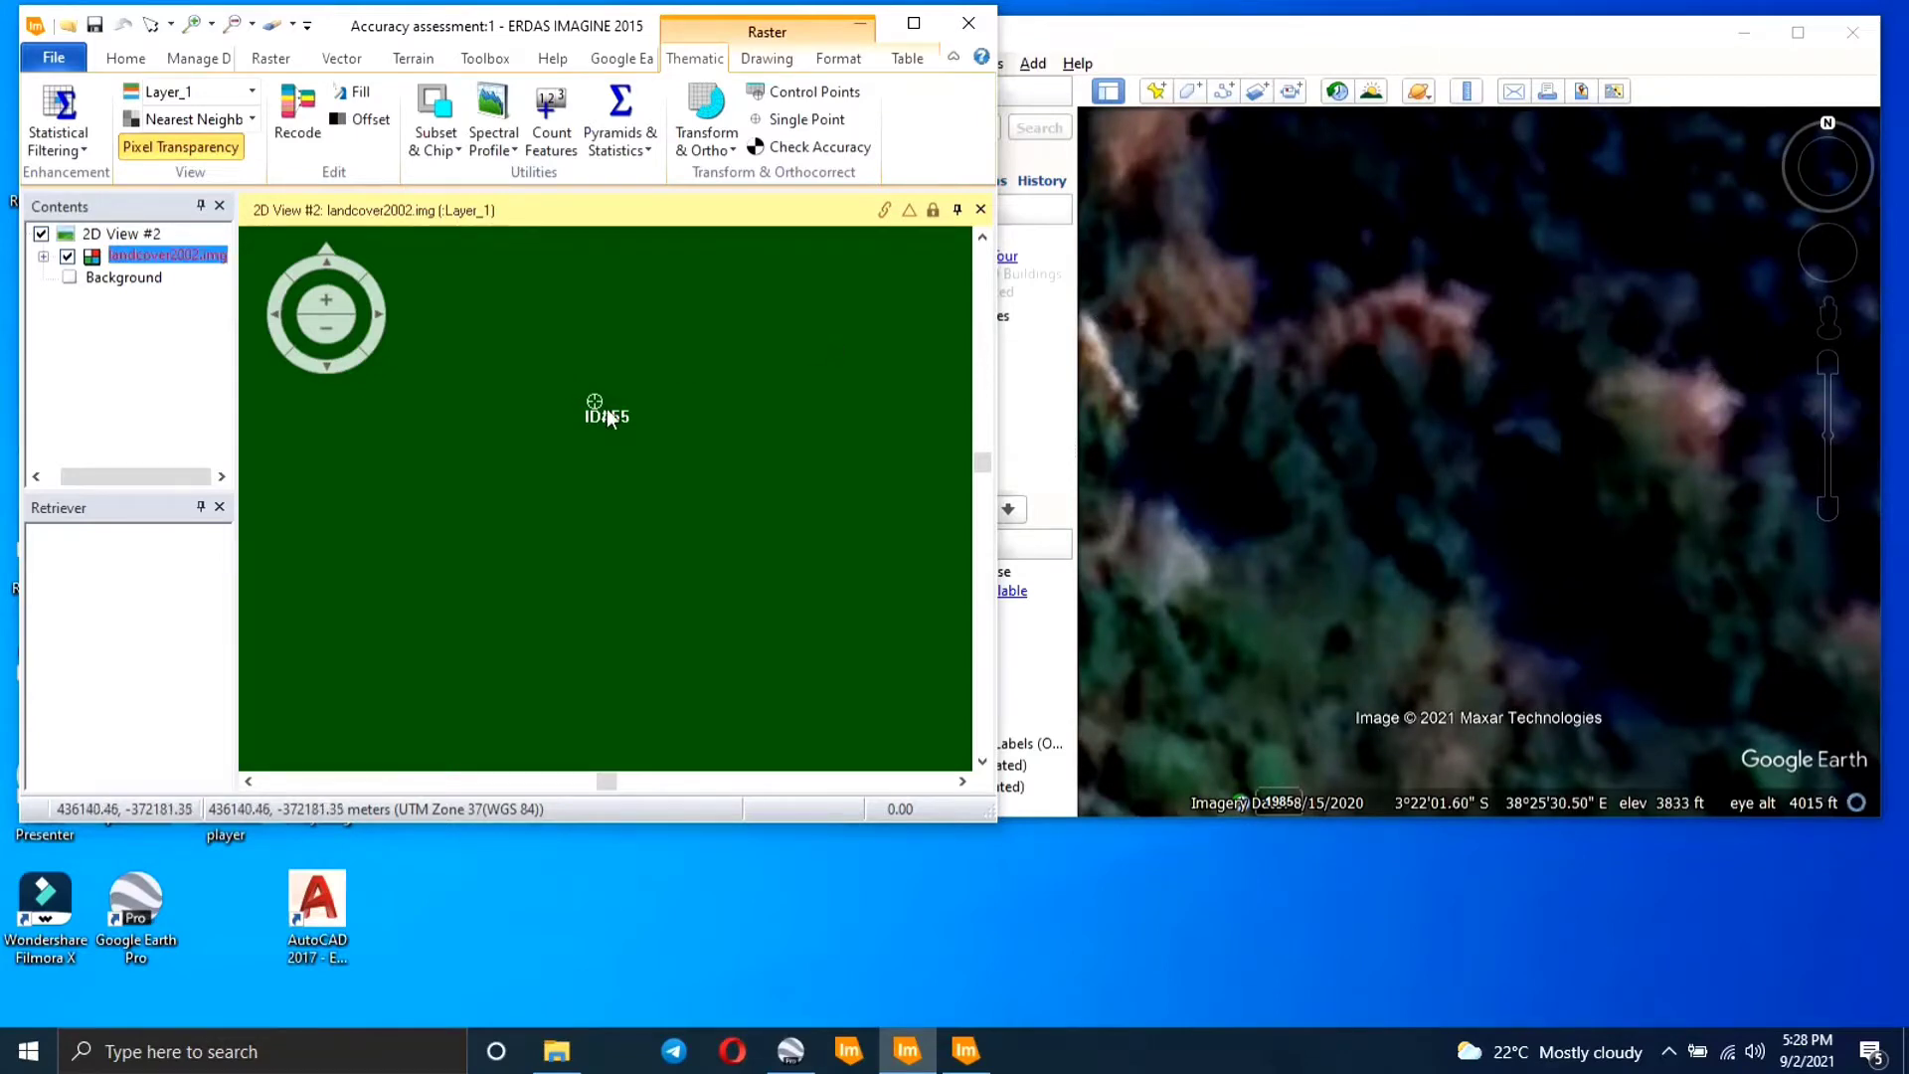
- Enter reference class 6 for point ID#55 in the accuracy table
click(965, 1051)
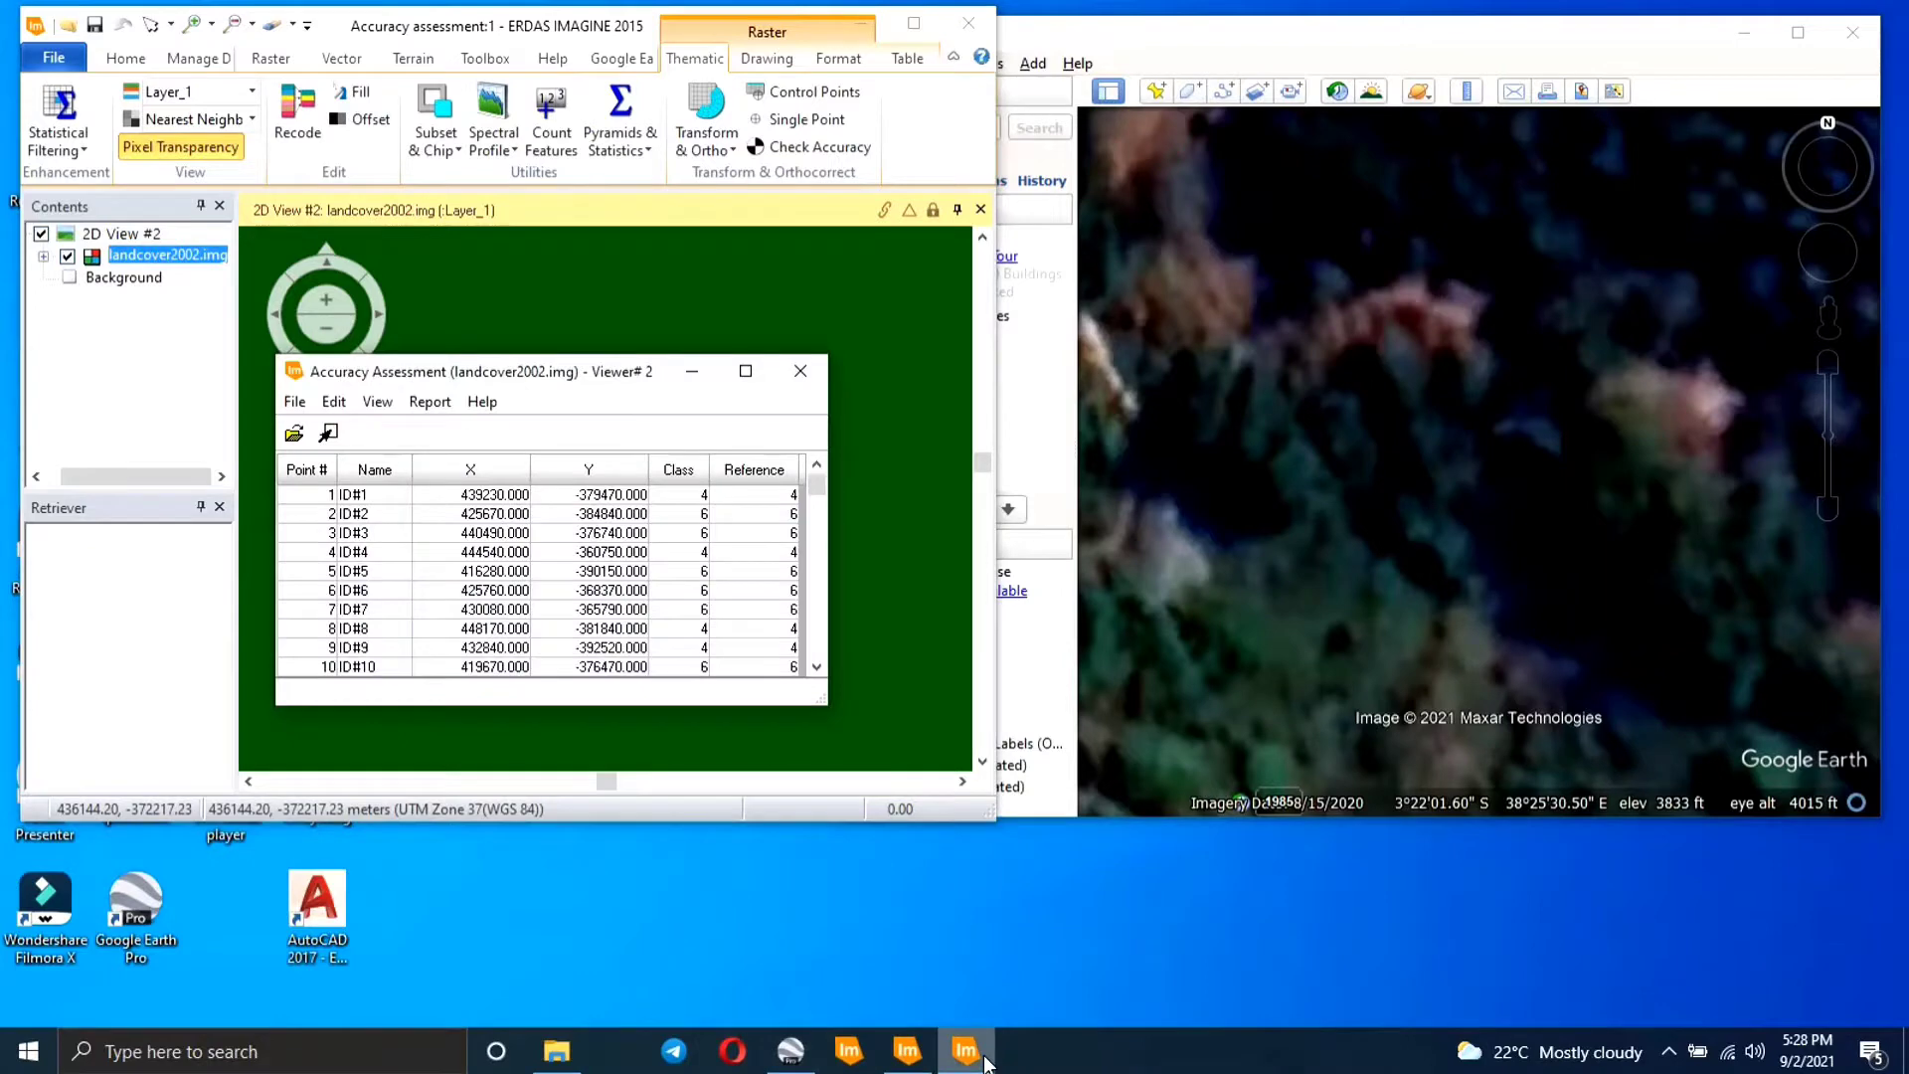
drag(815, 485, 816, 577)
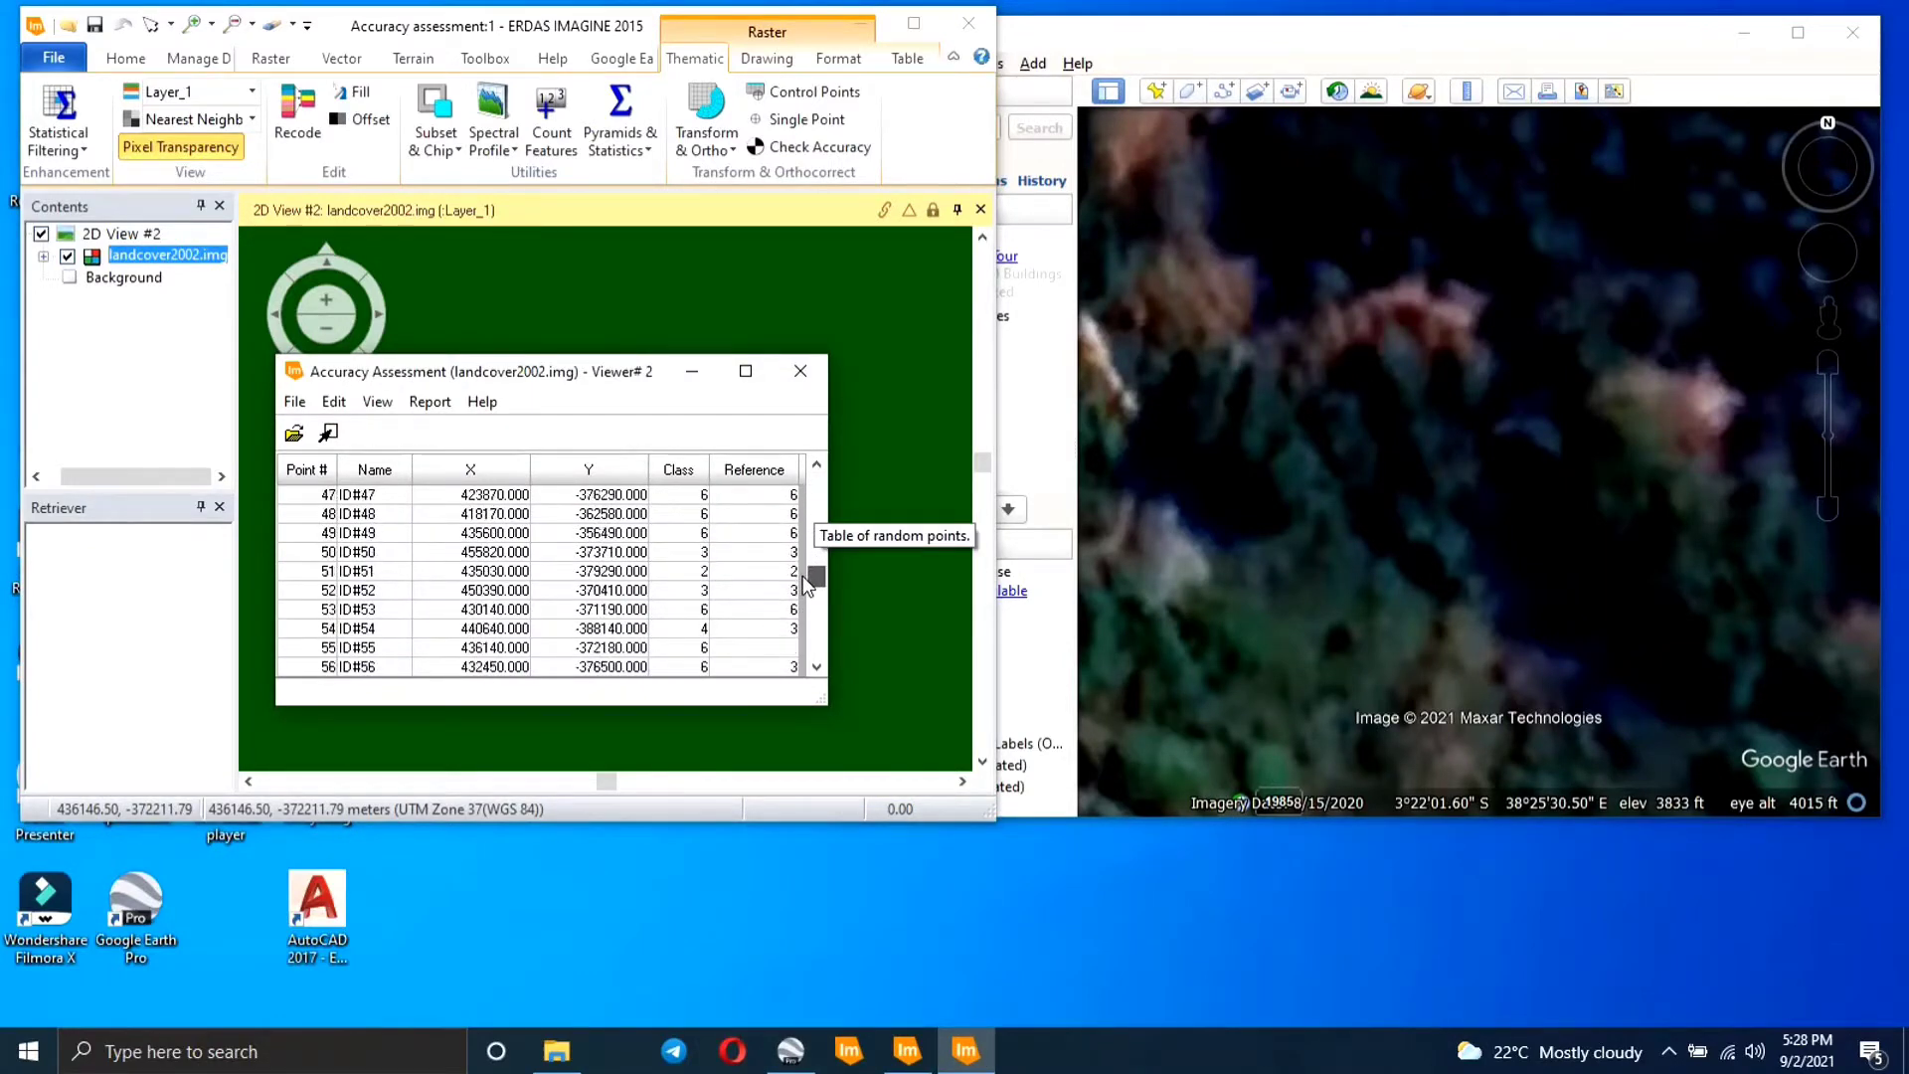
click(350, 648)
click(301, 653)
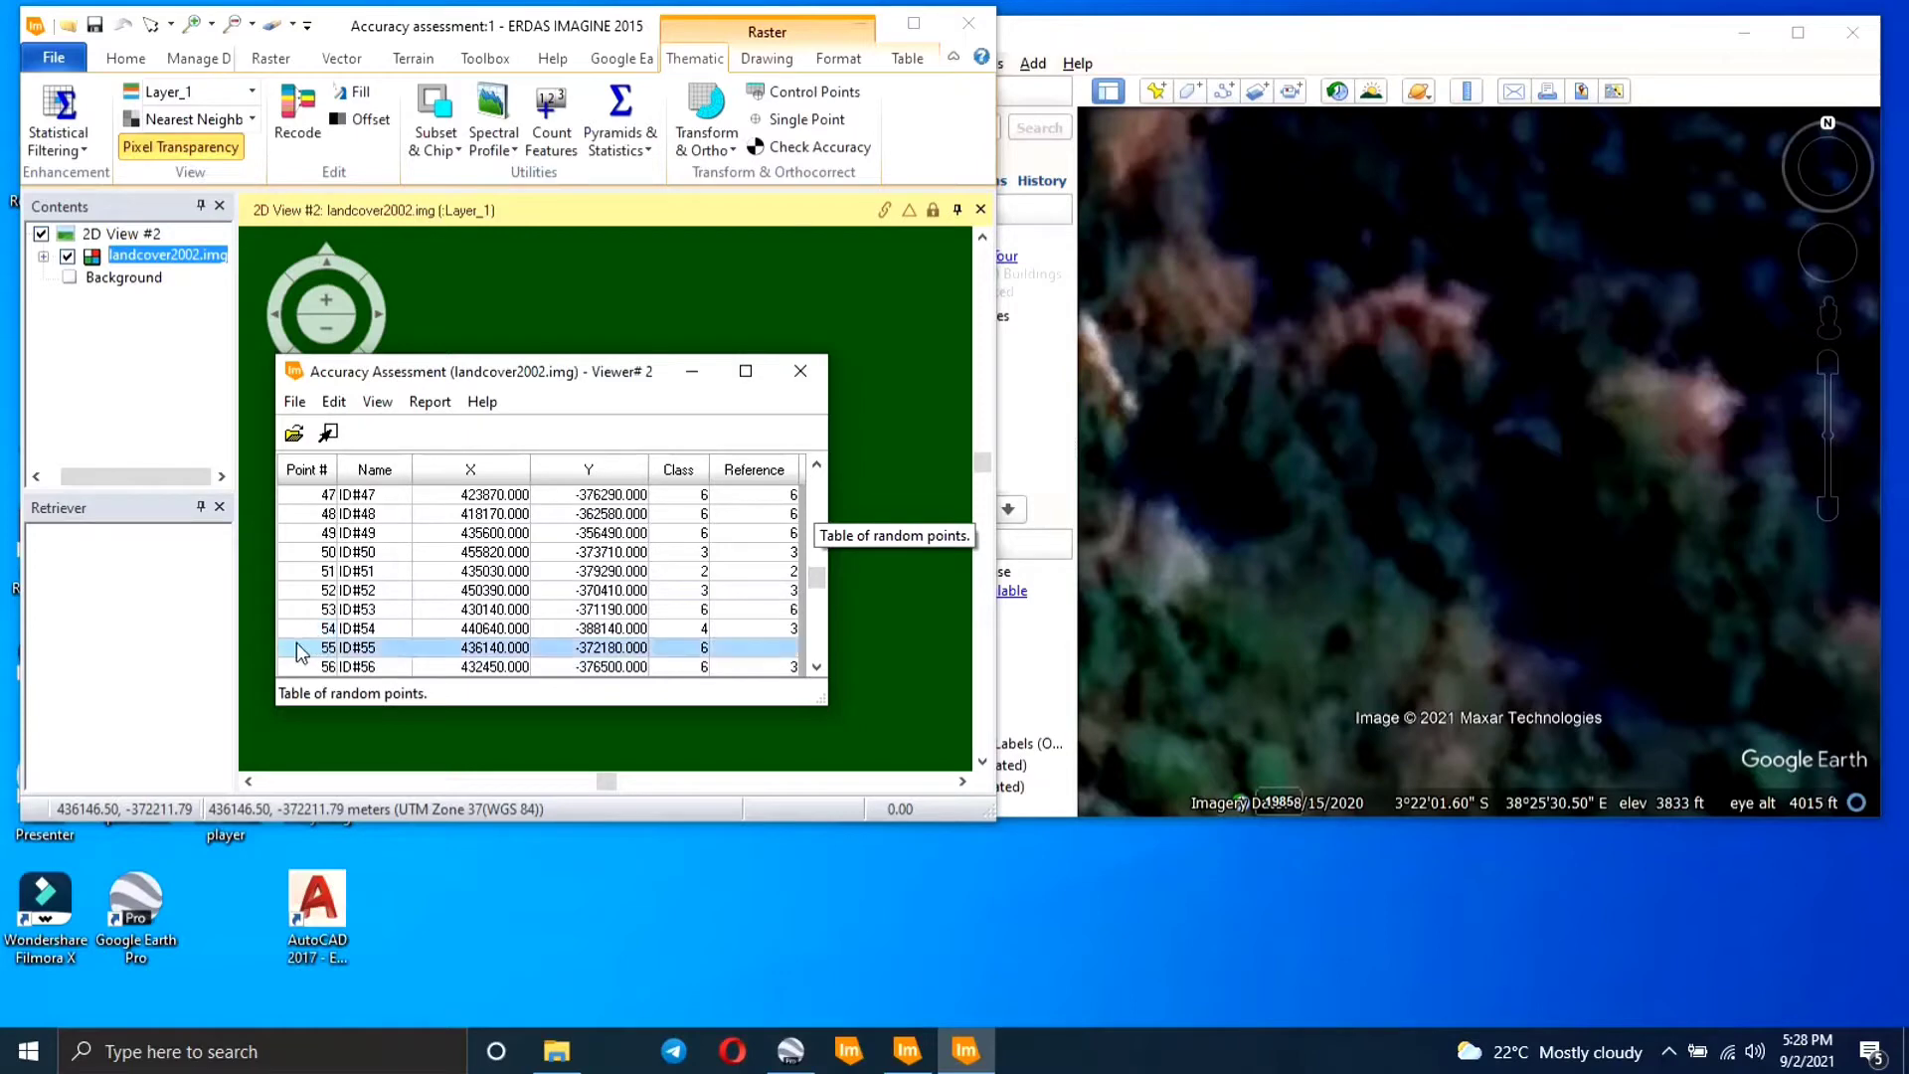
click(761, 650)
click(758, 656)
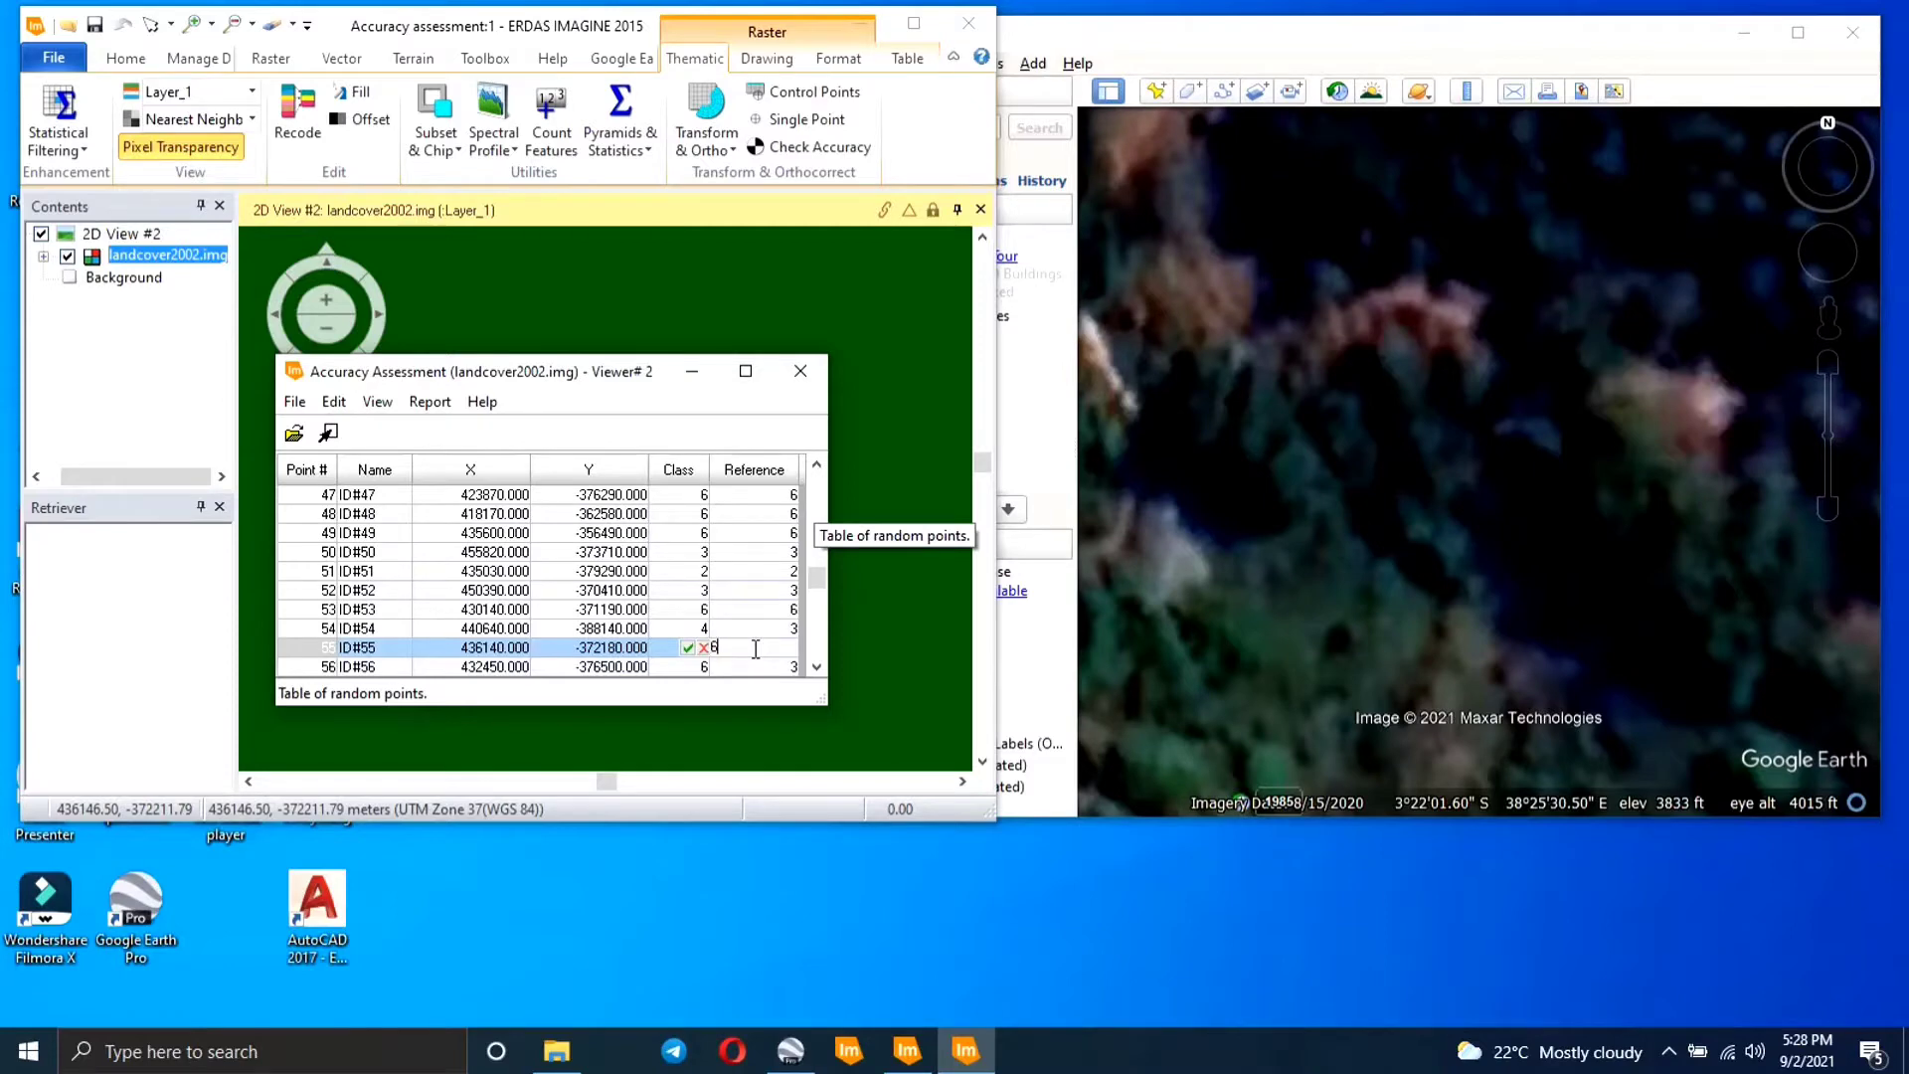
key(Return)
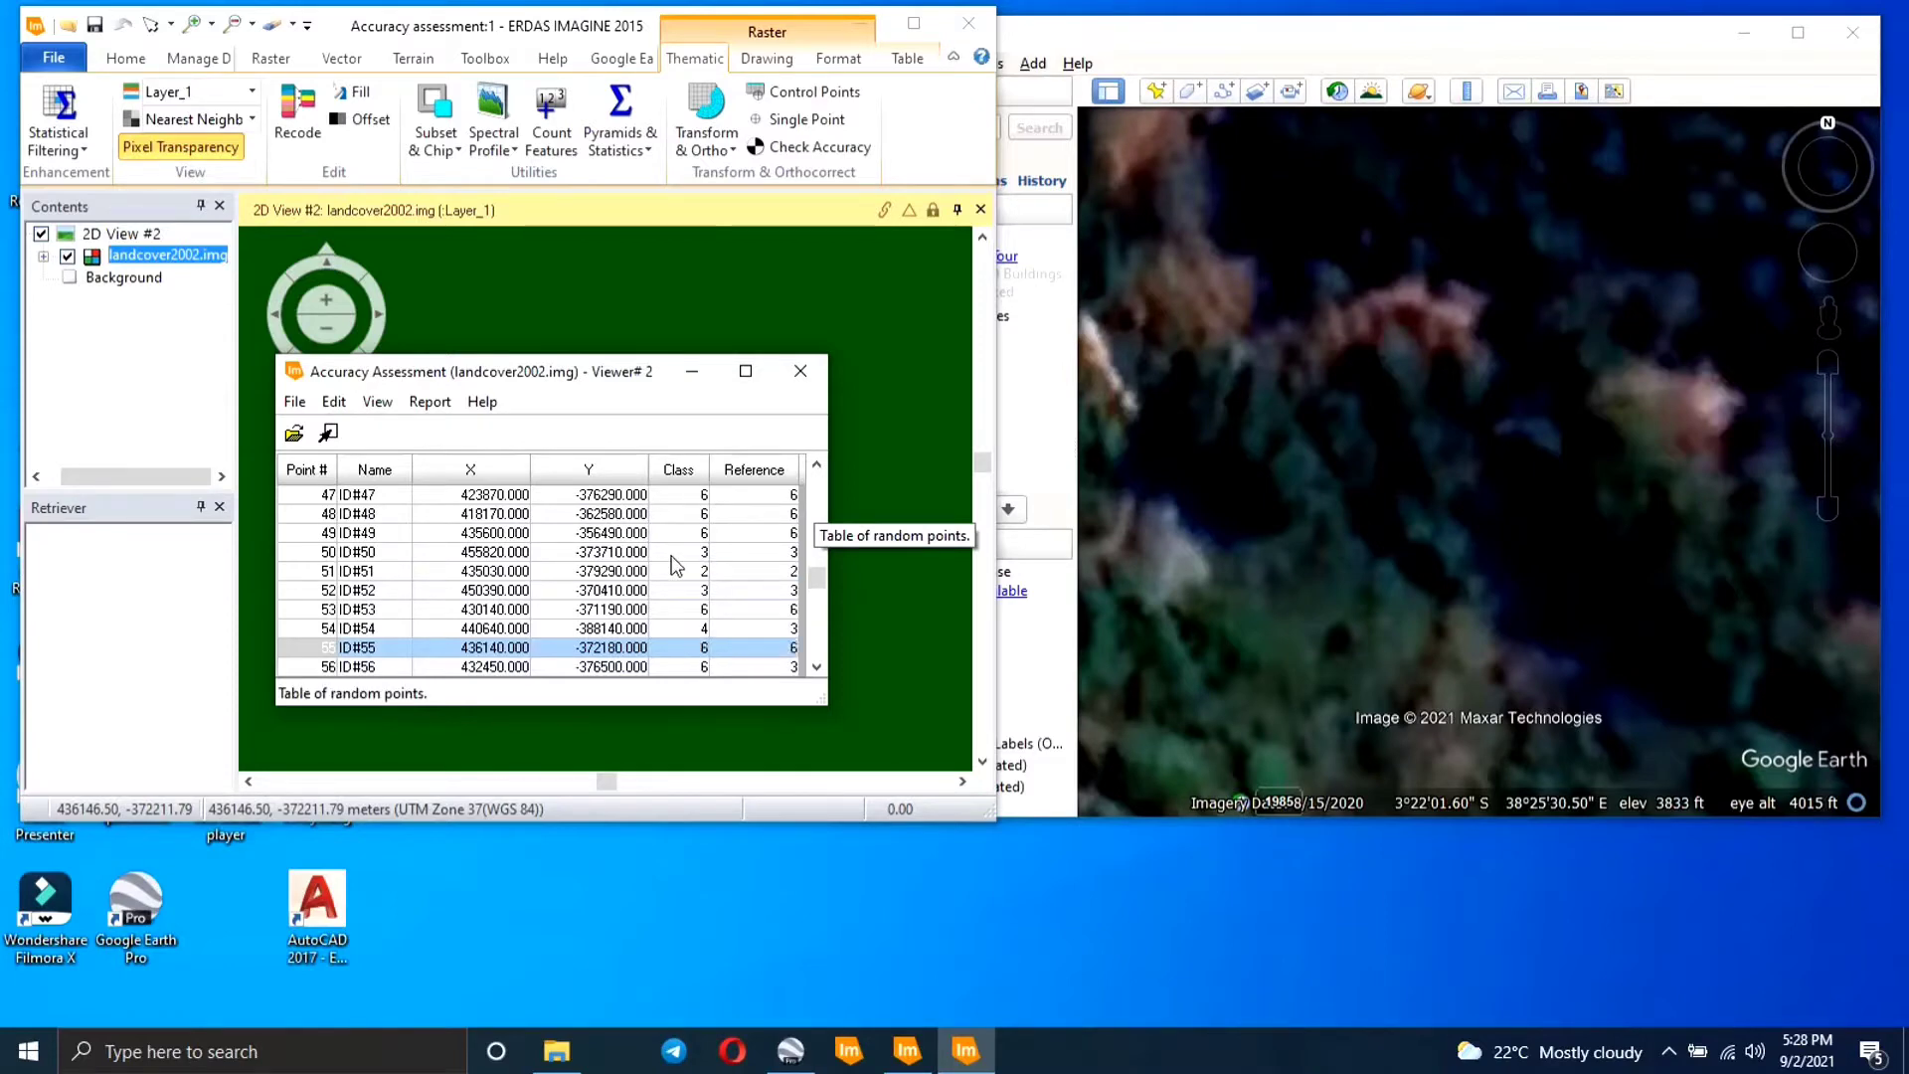
- Check the landcover2002.img attribute table to confirm class 6 is FORESTS, then close it
right_click(199, 260)
click(270, 264)
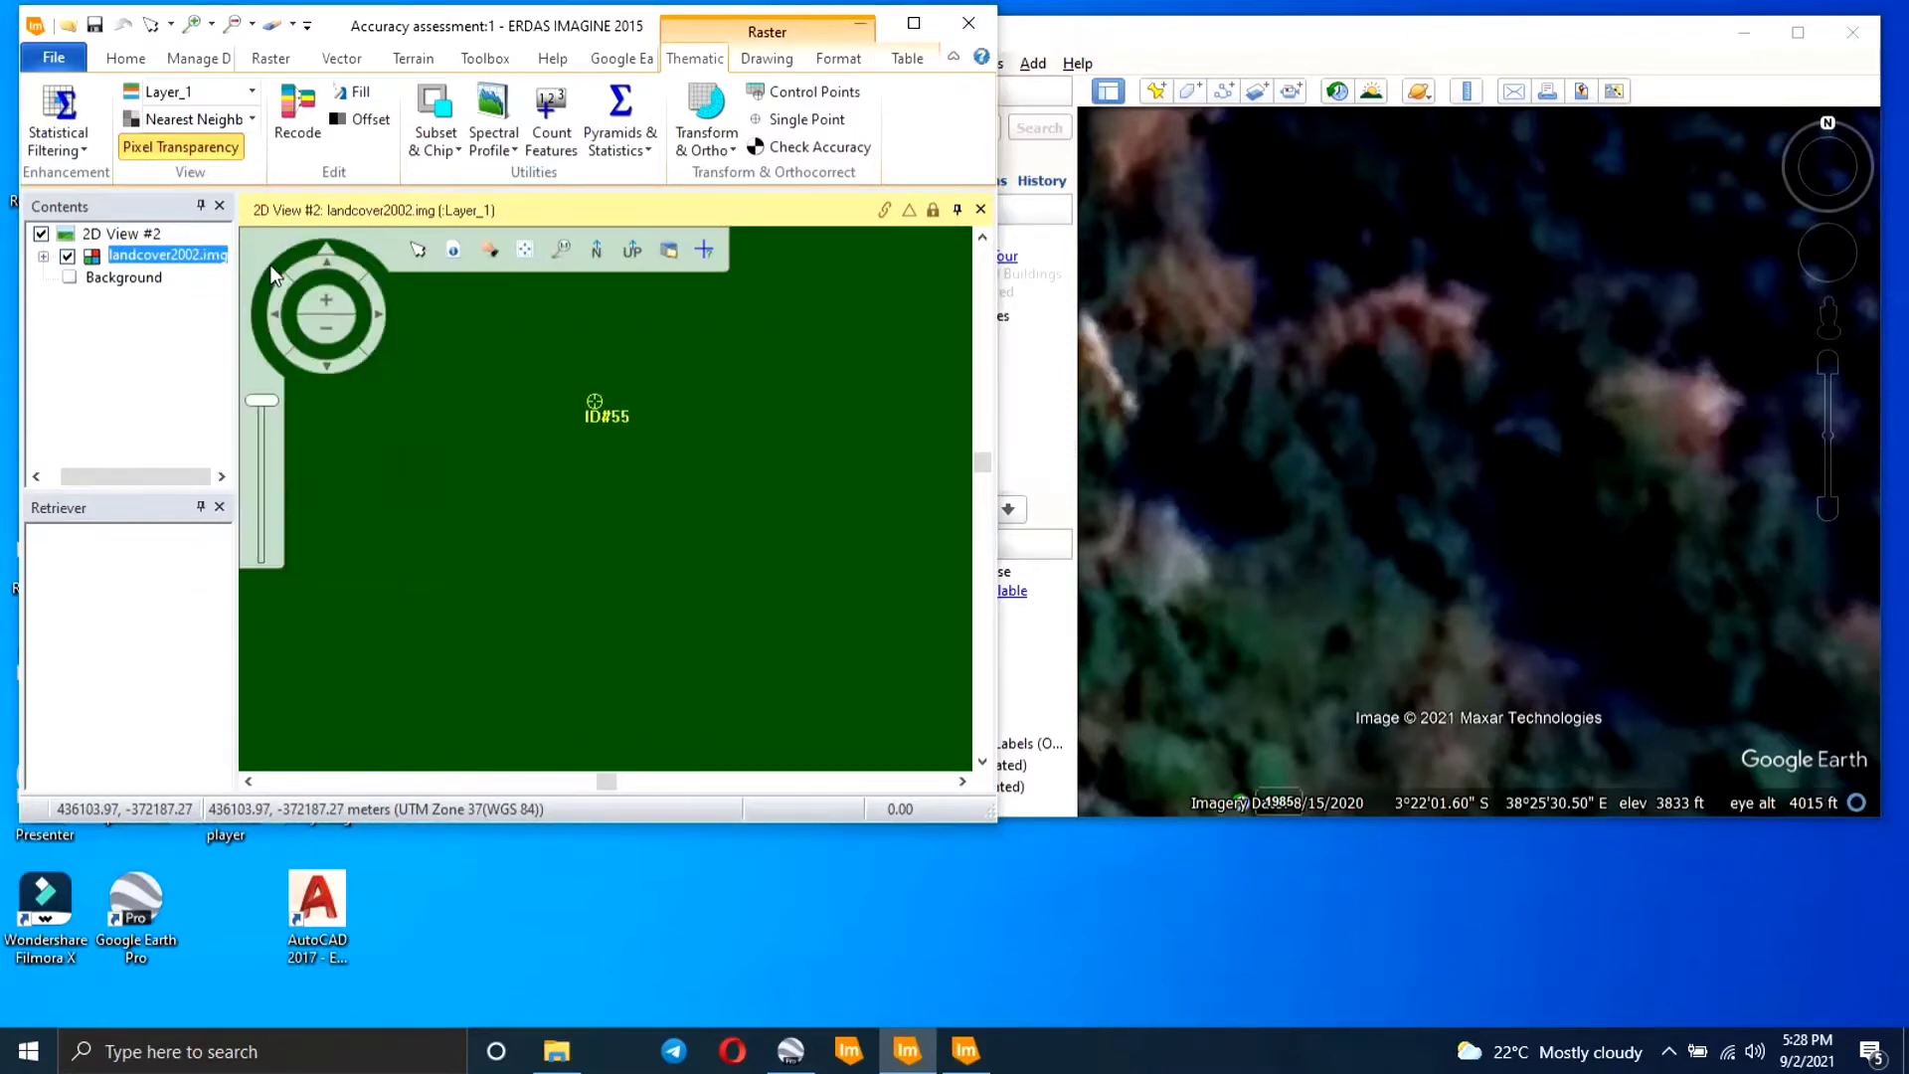
drag(507, 587, 541, 388)
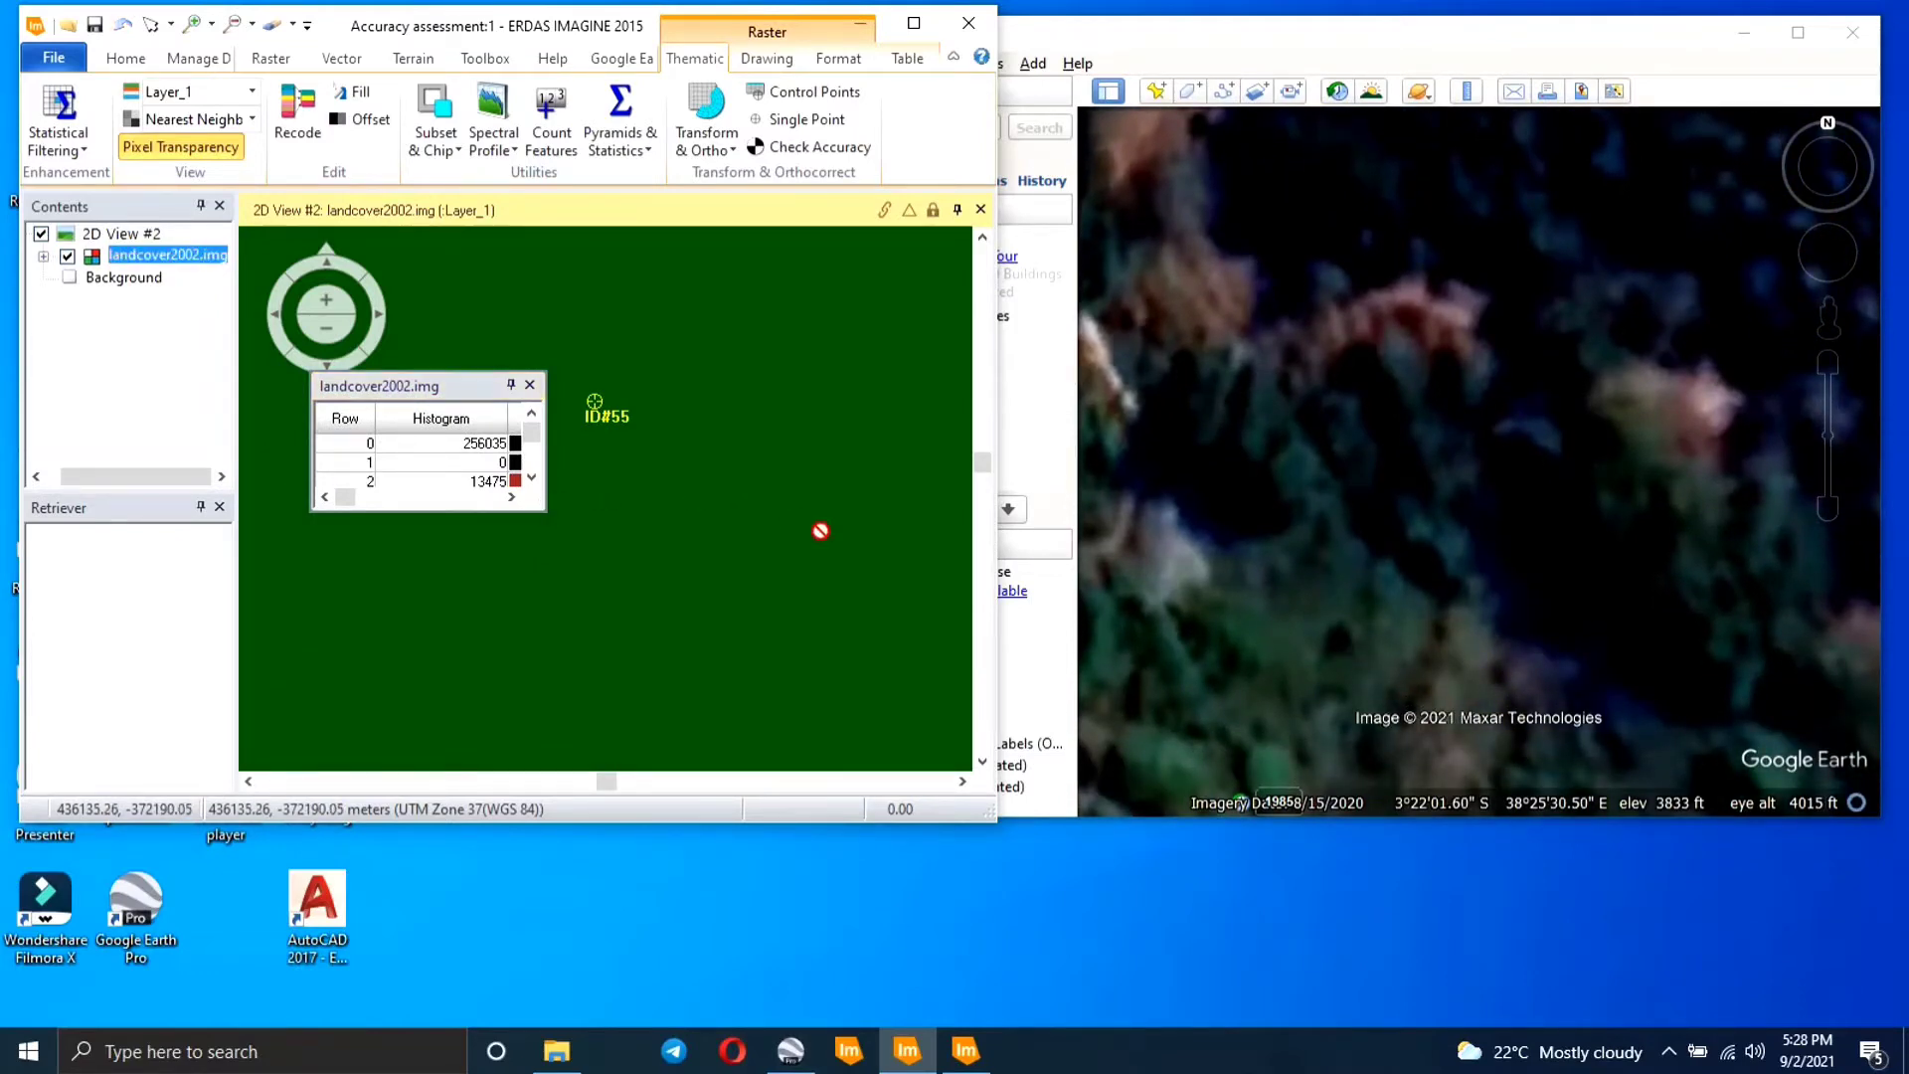
click(609, 546)
drag(548, 495, 927, 519)
drag(698, 511, 728, 695)
scroll(601, 535, up, 2)
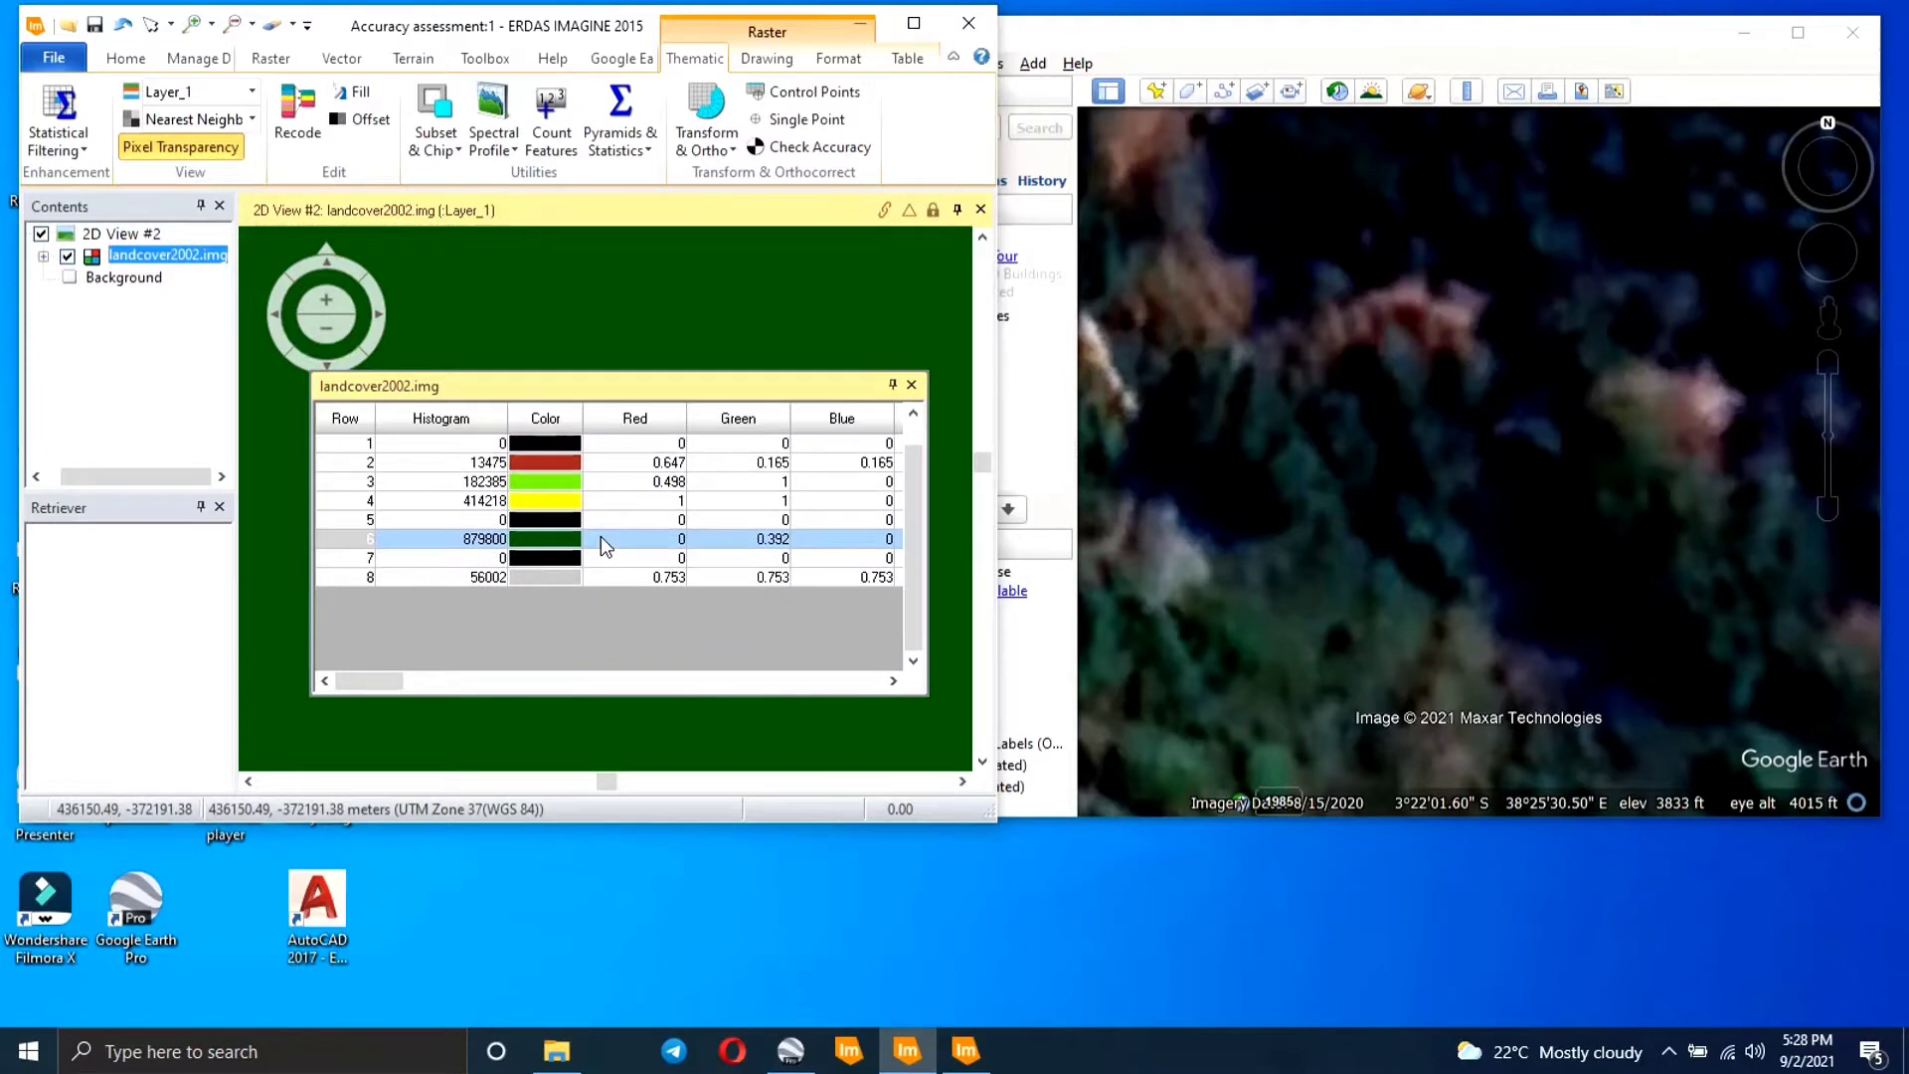
scroll(601, 535, up, 1)
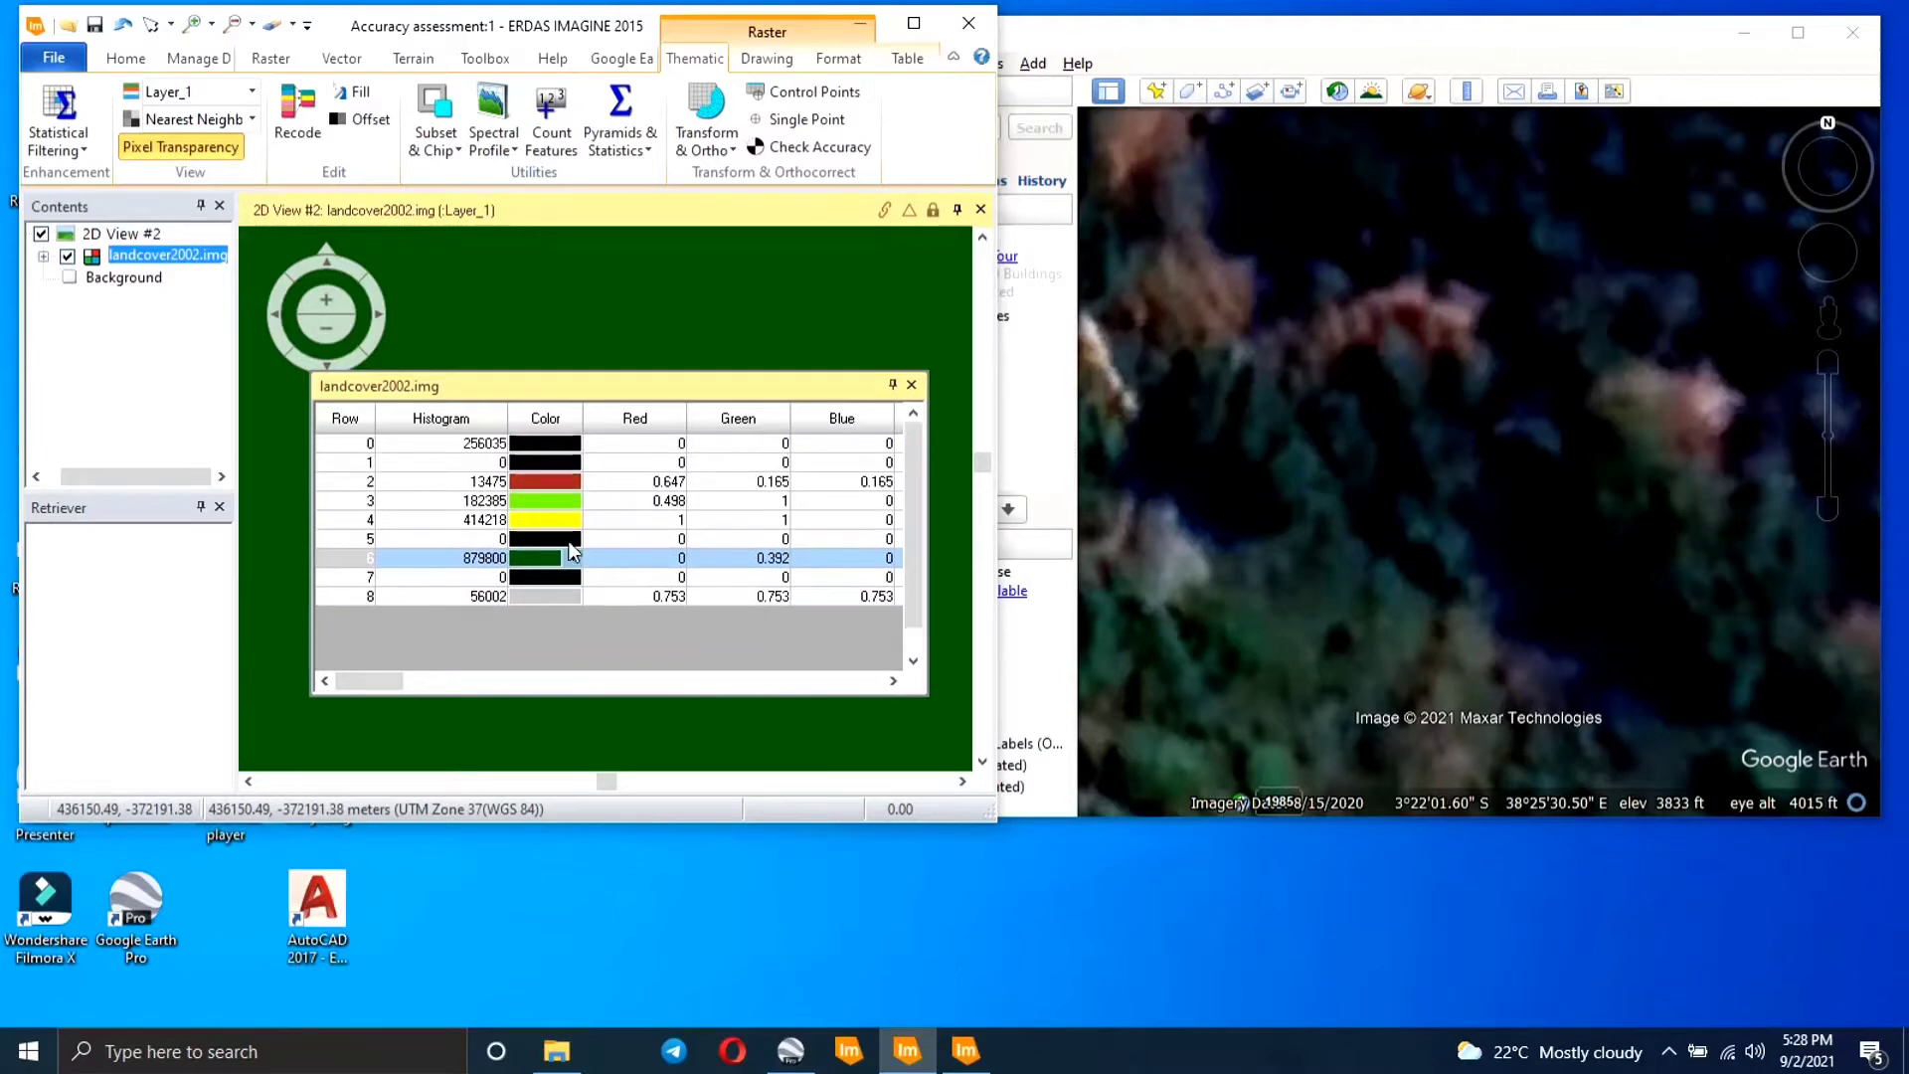
click(353, 559)
drag(370, 682, 712, 700)
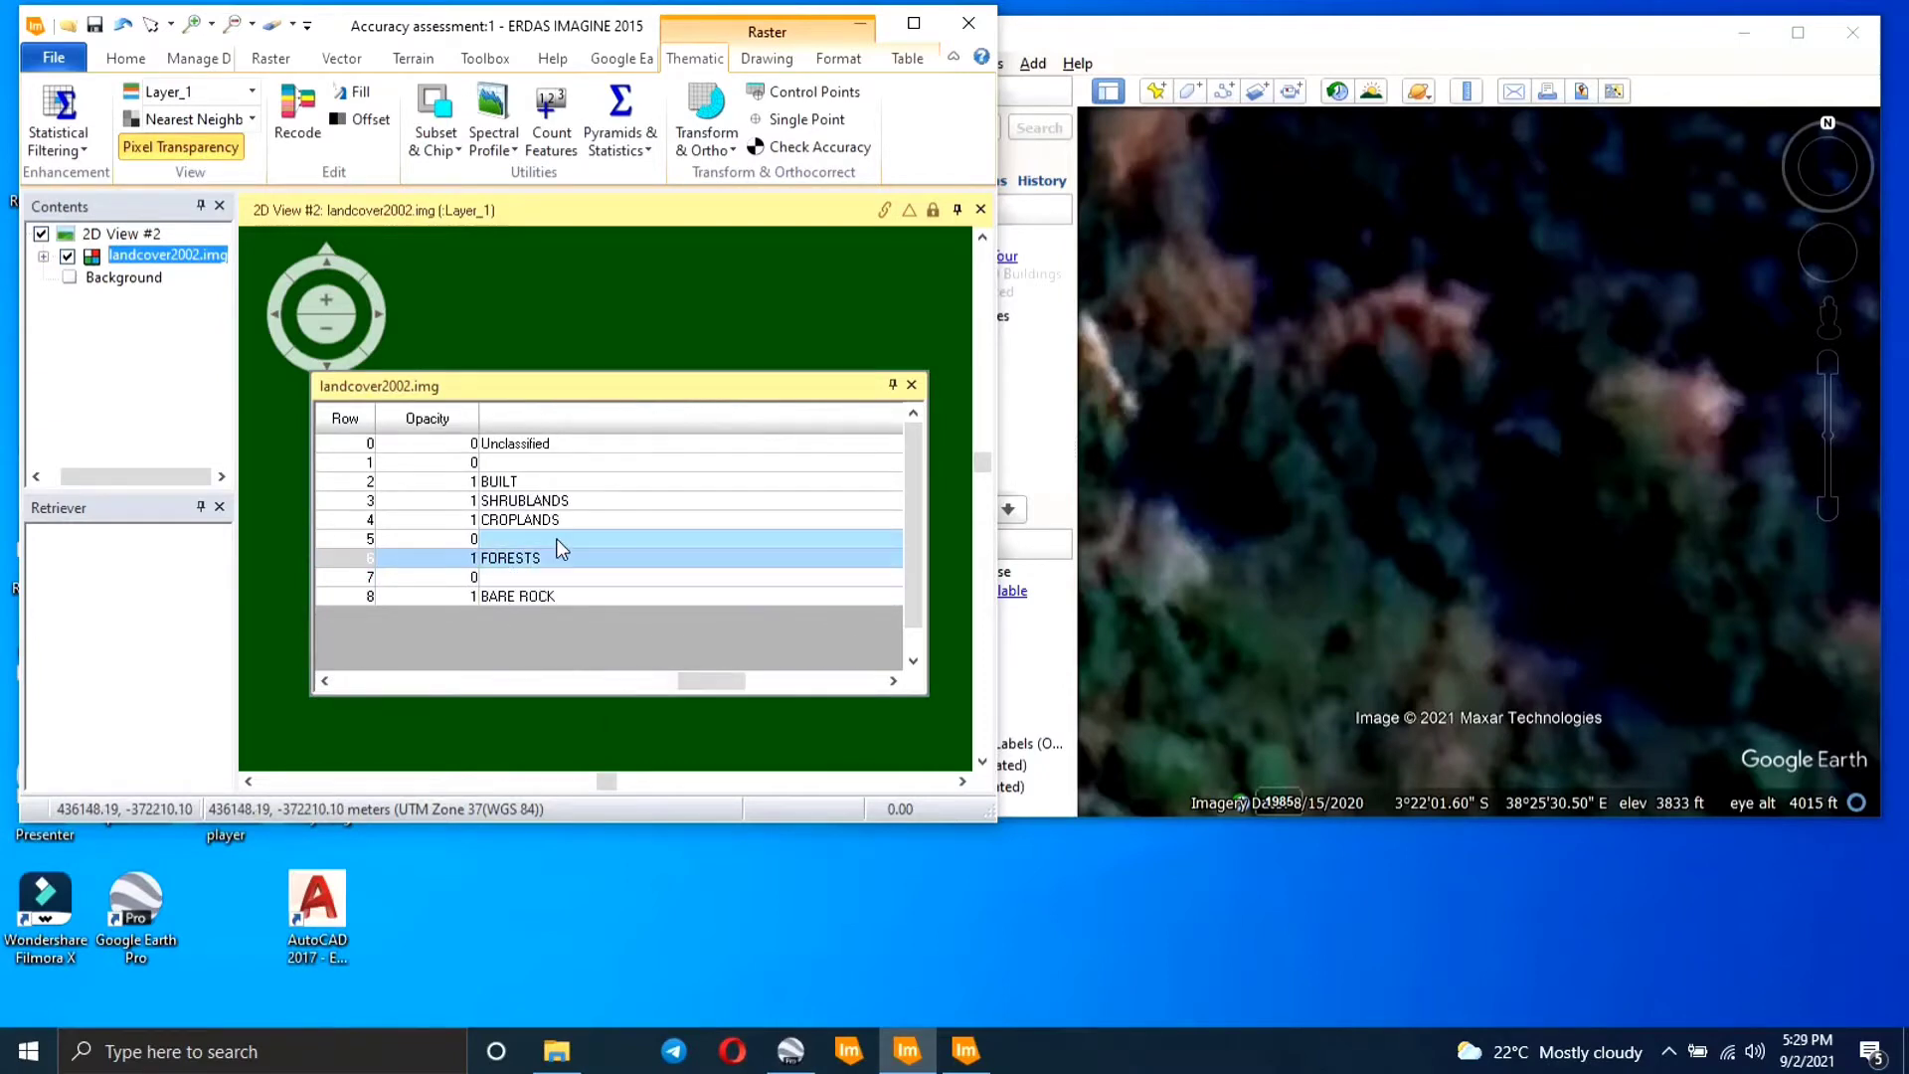
click(911, 385)
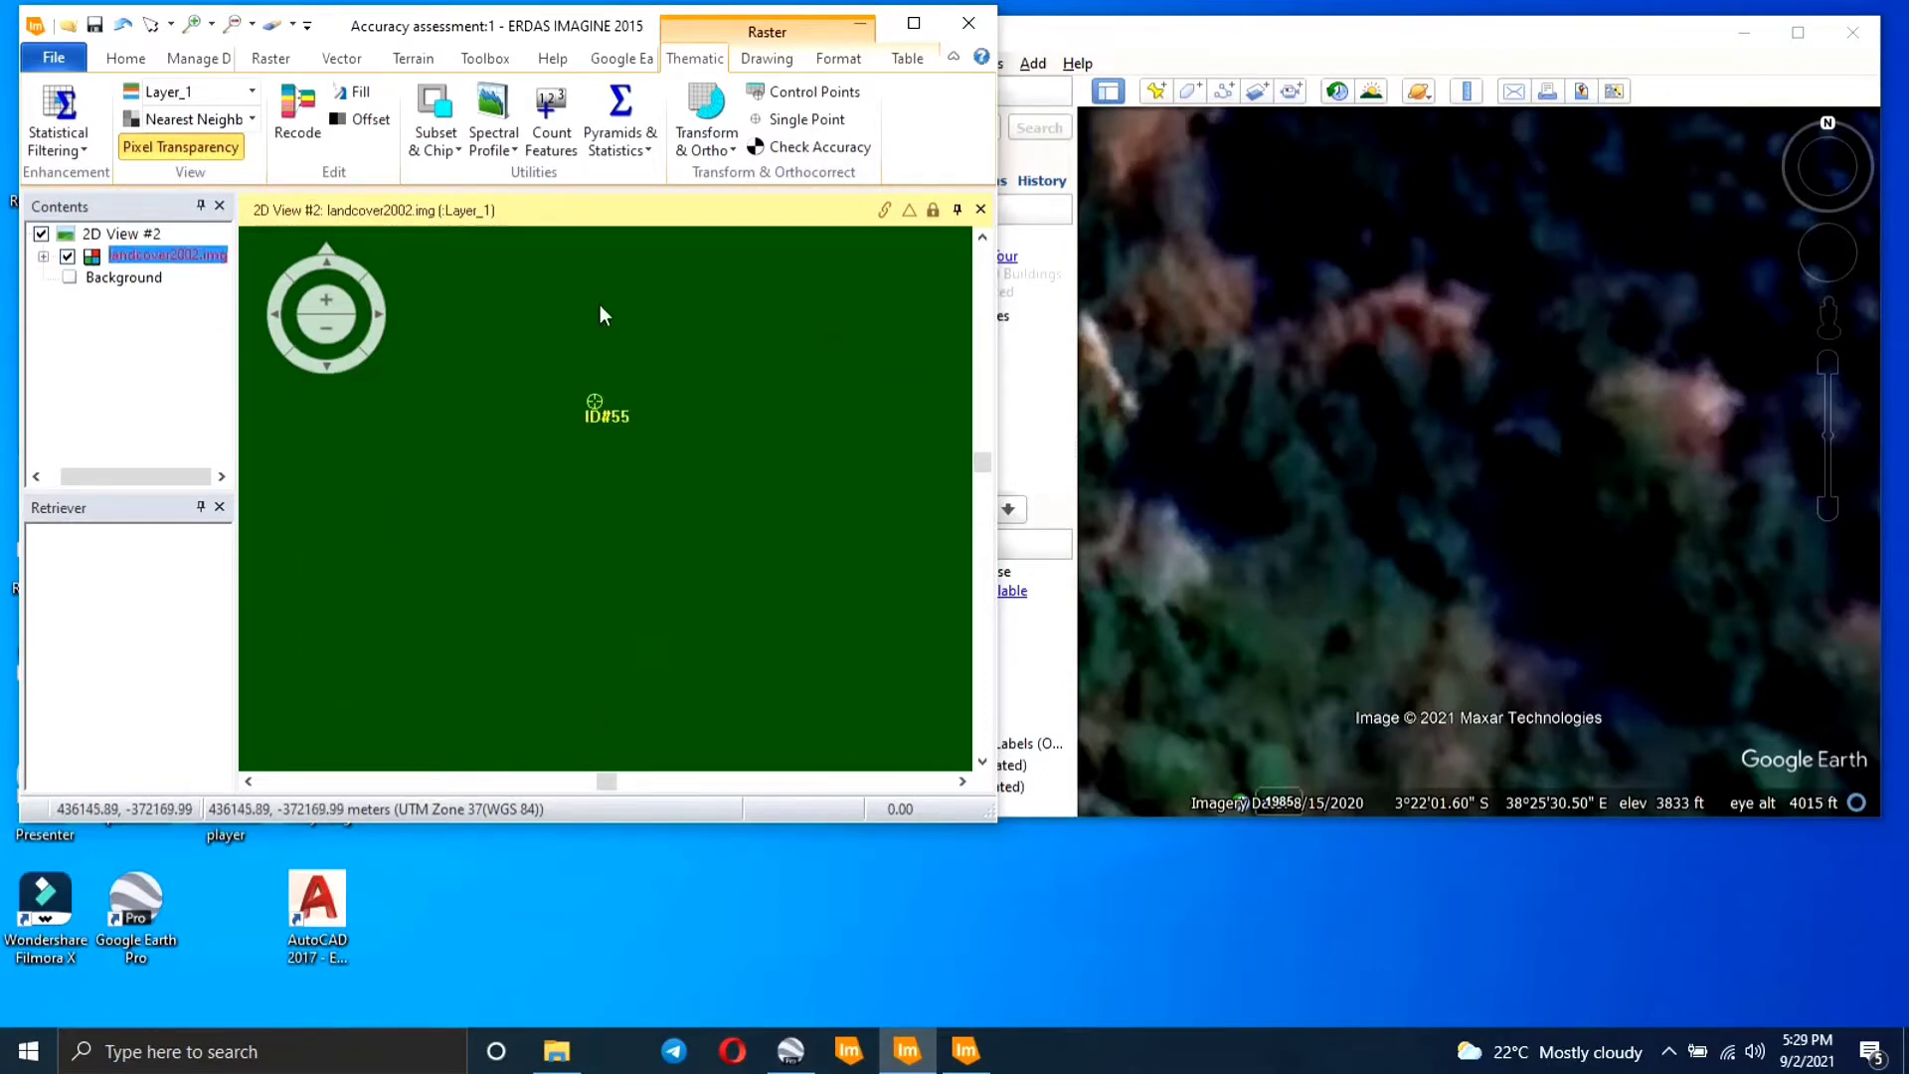
click(519, 249)
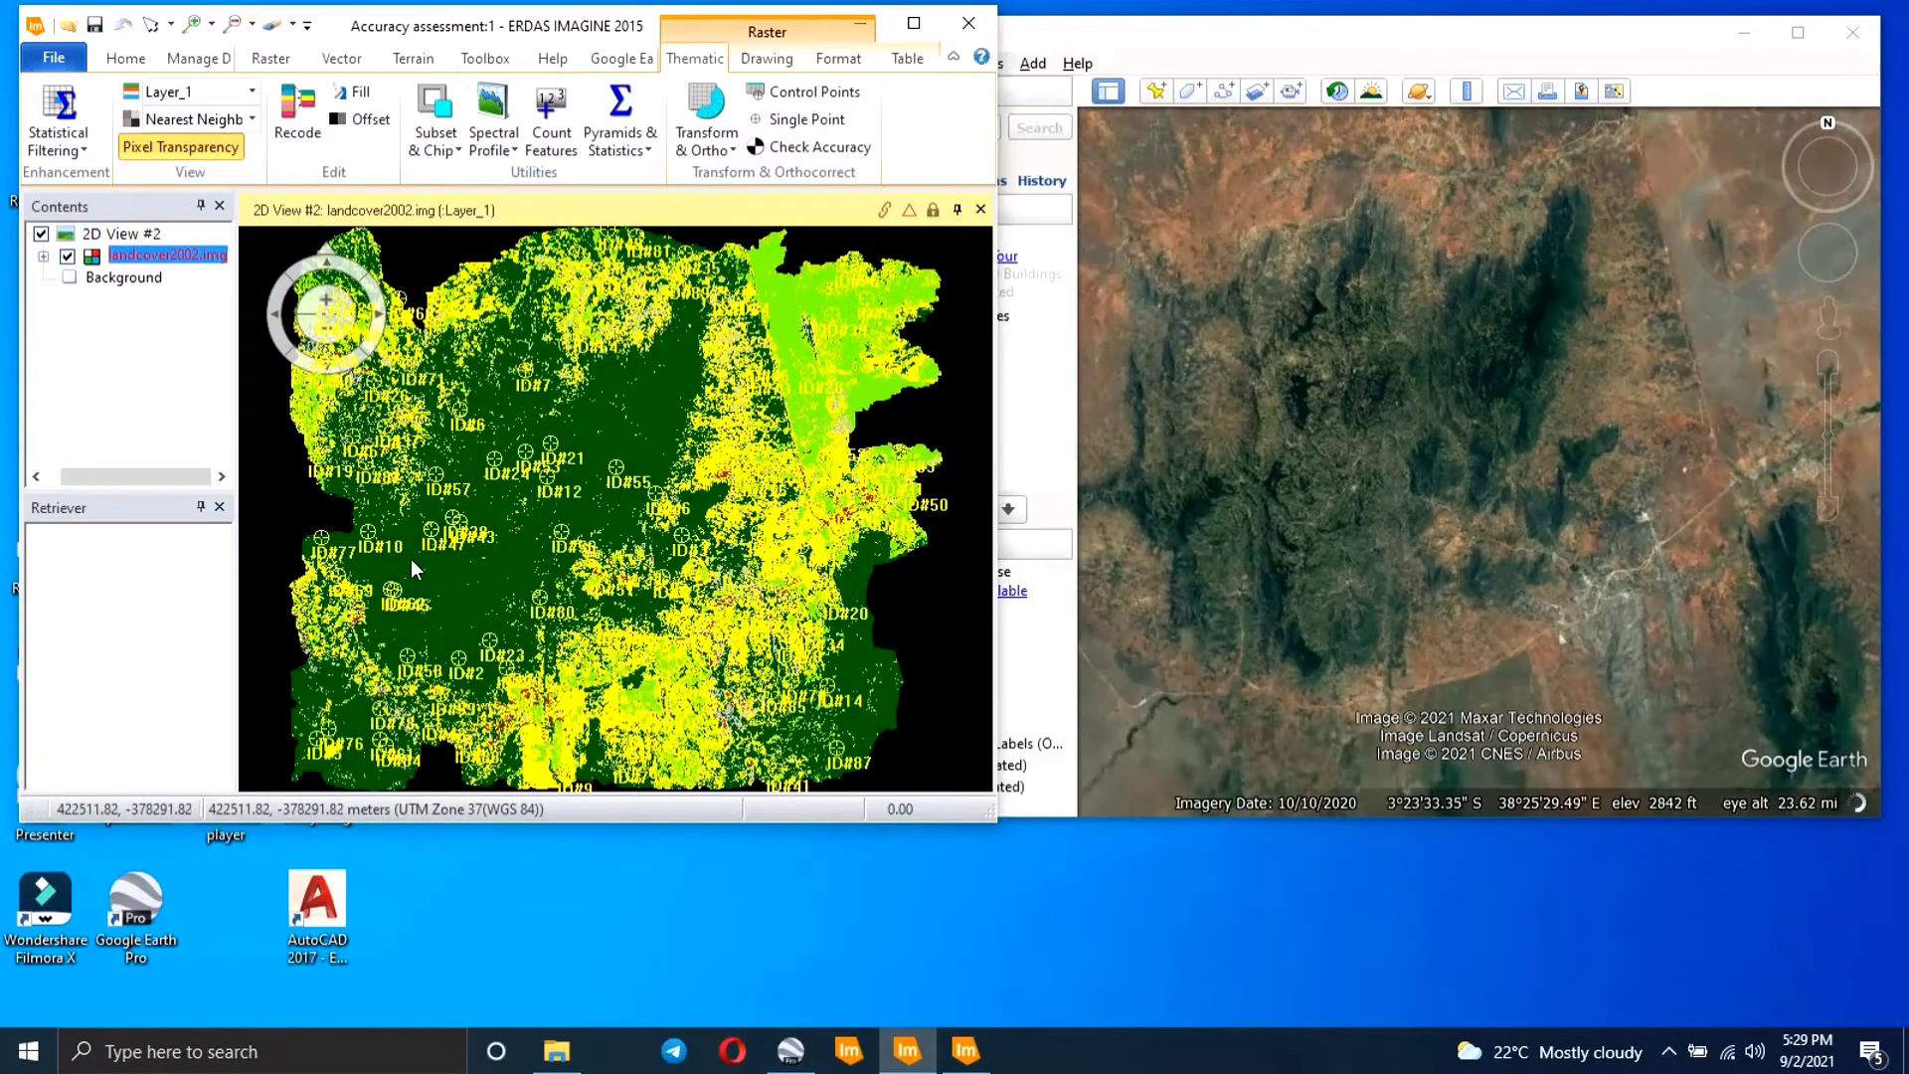
scroll(553, 452, down, 1)
scroll(553, 451, up, 4)
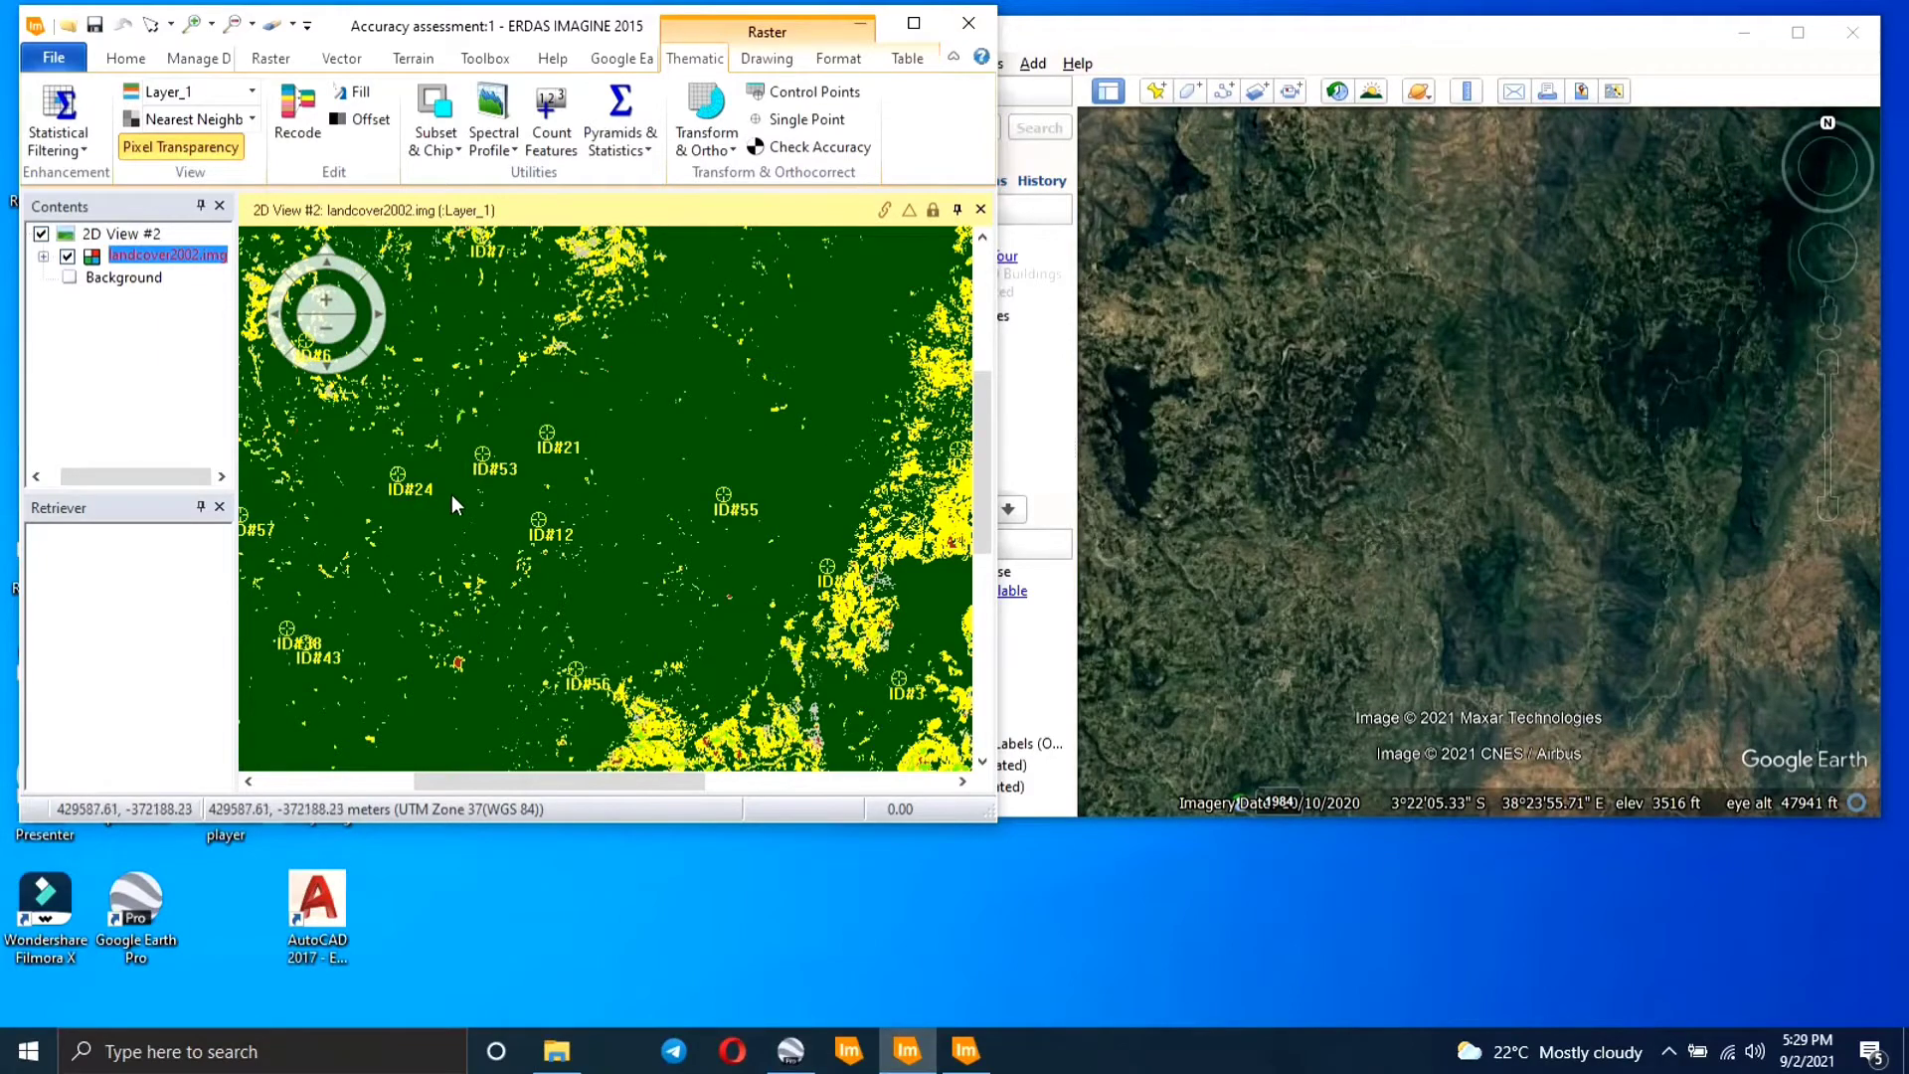
click(673, 601)
scroll(662, 595, down, 3)
scroll(662, 595, down, 2)
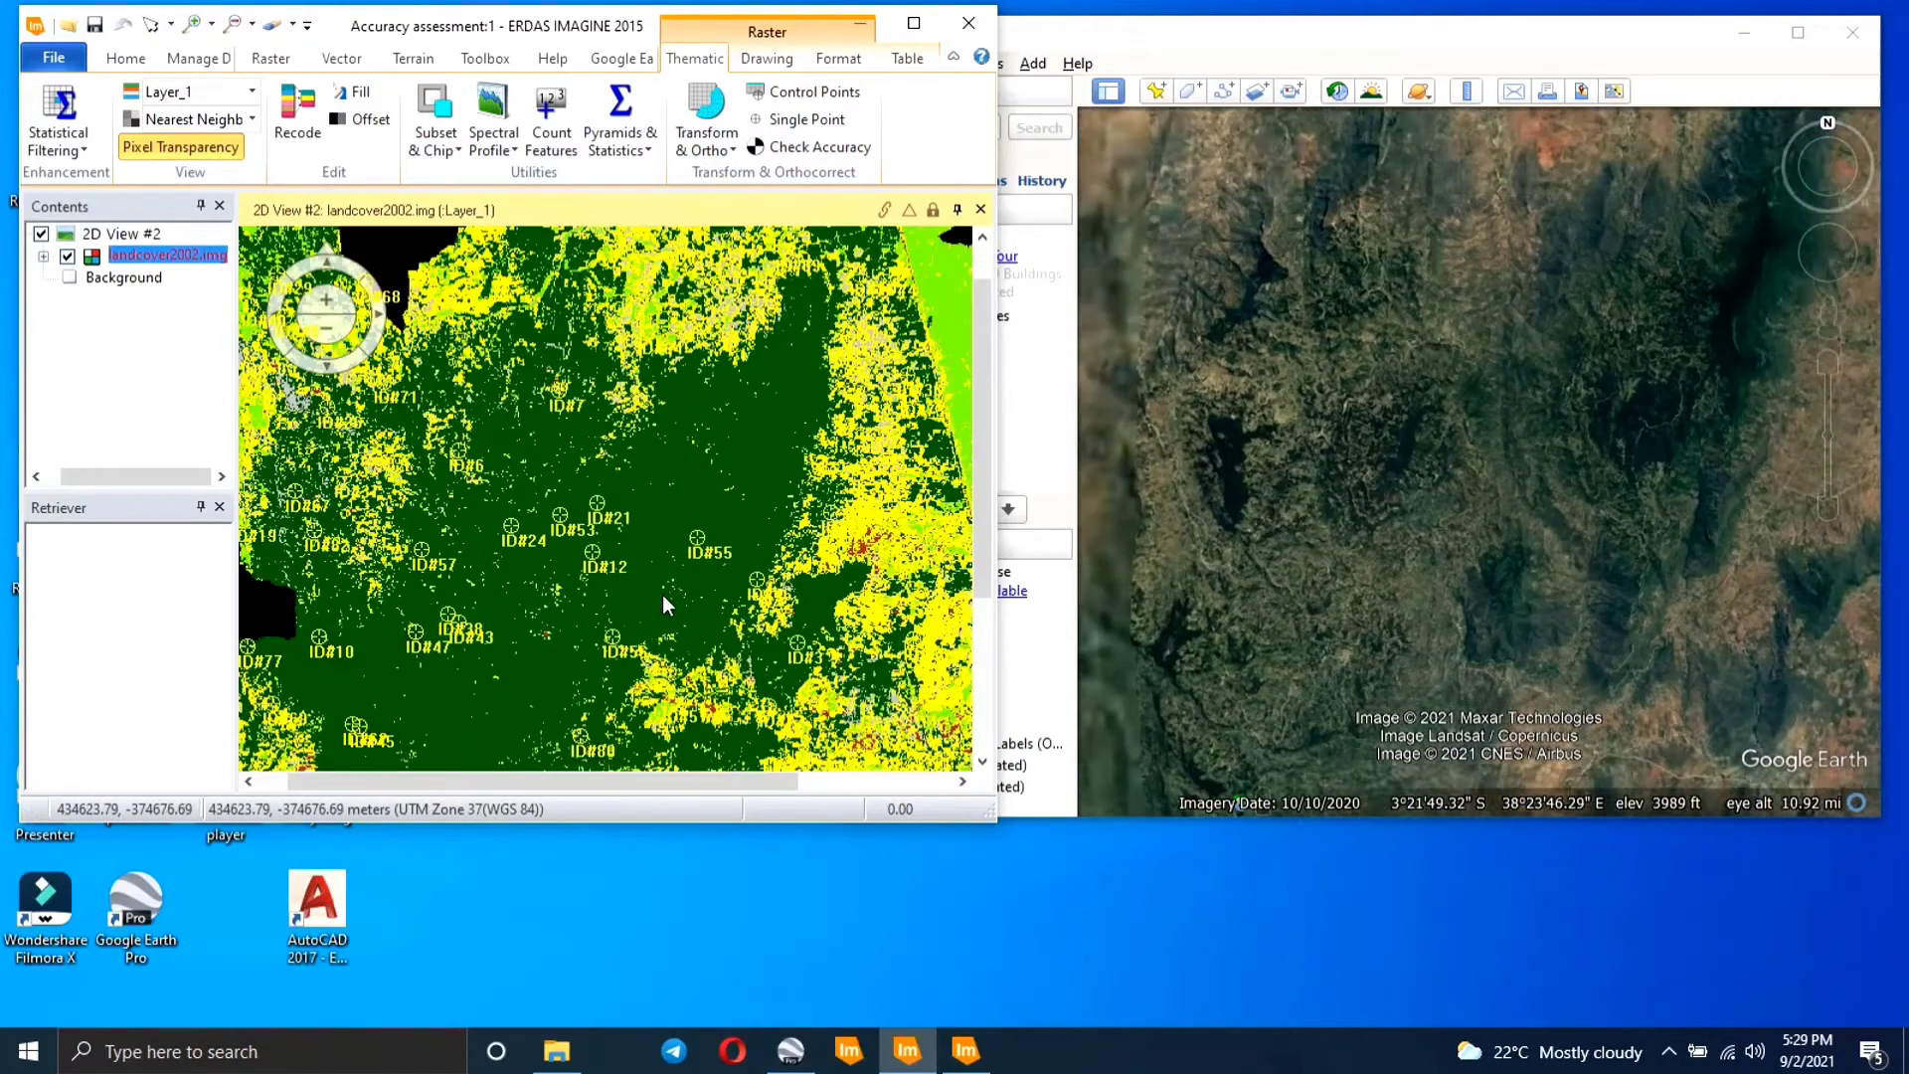
drag(804, 597, 643, 553)
scroll(671, 535, up, 5)
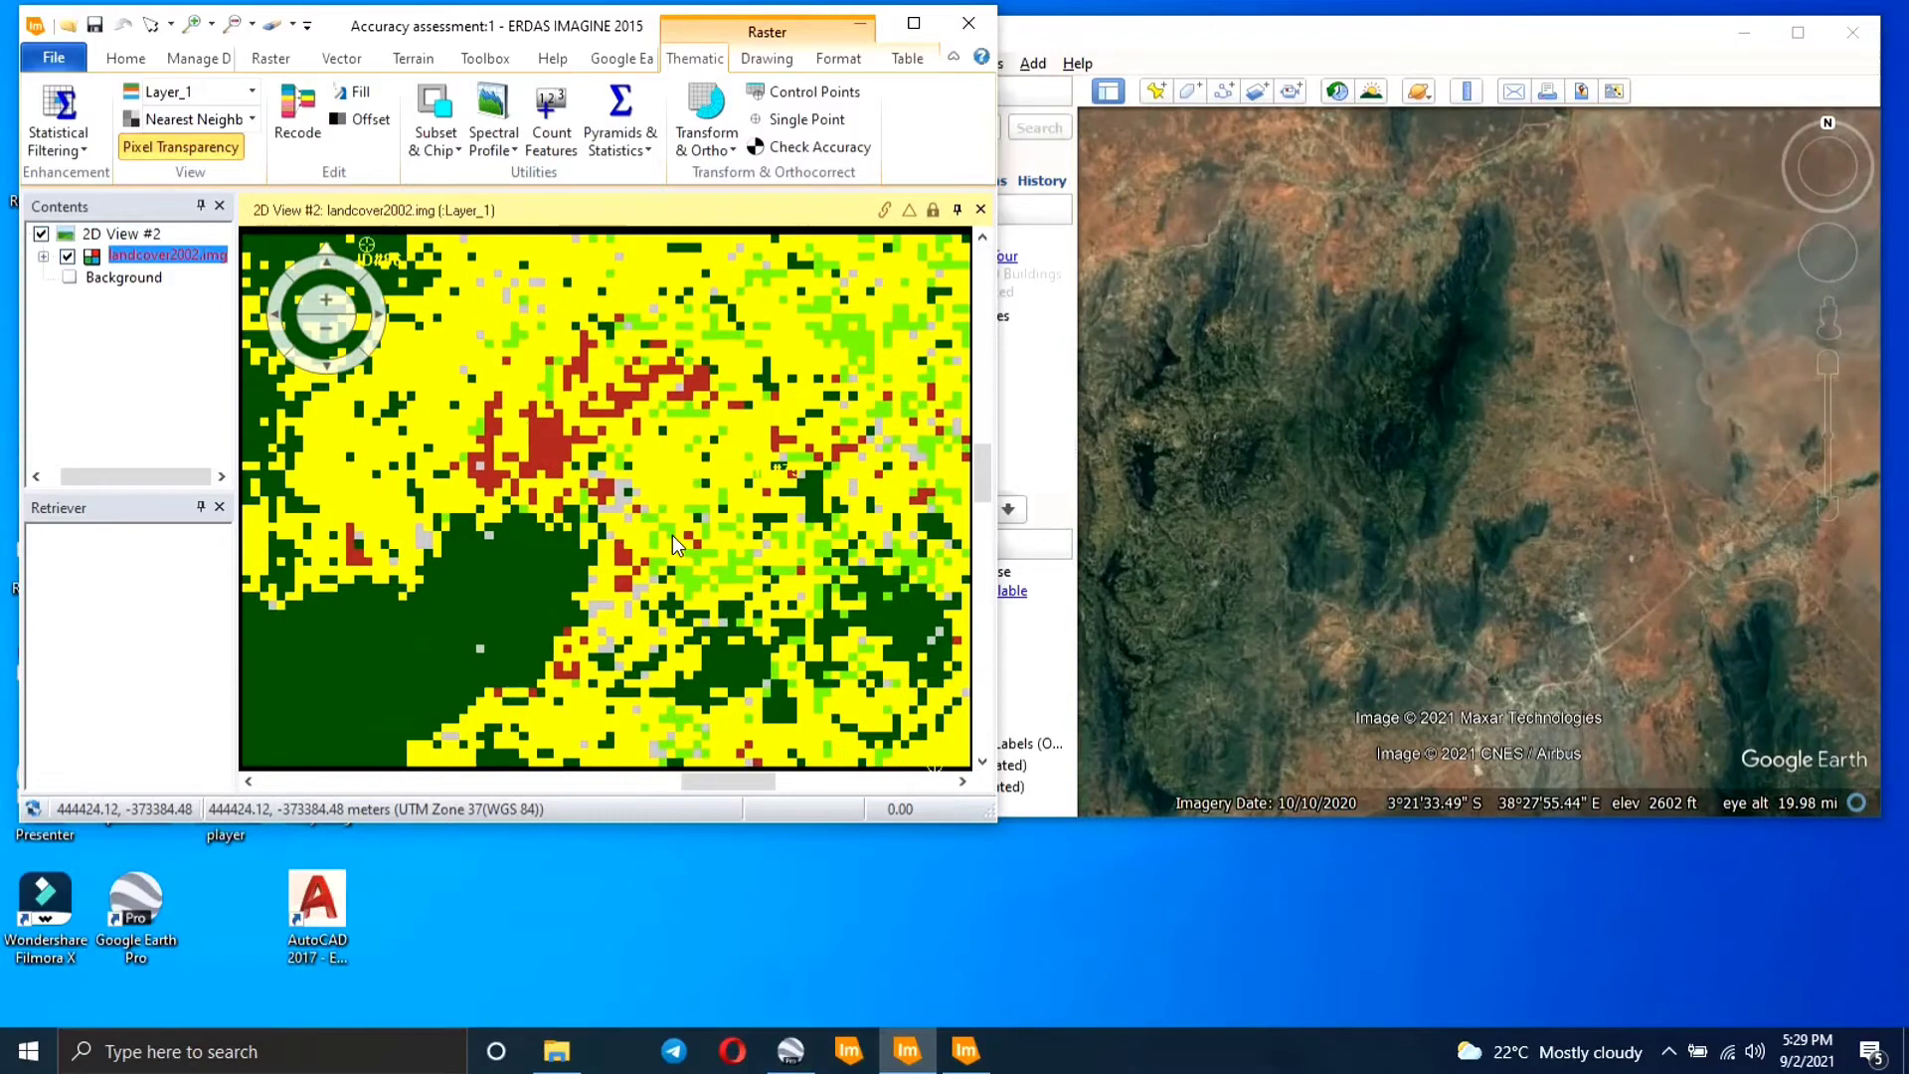
scroll(672, 535, up, 3)
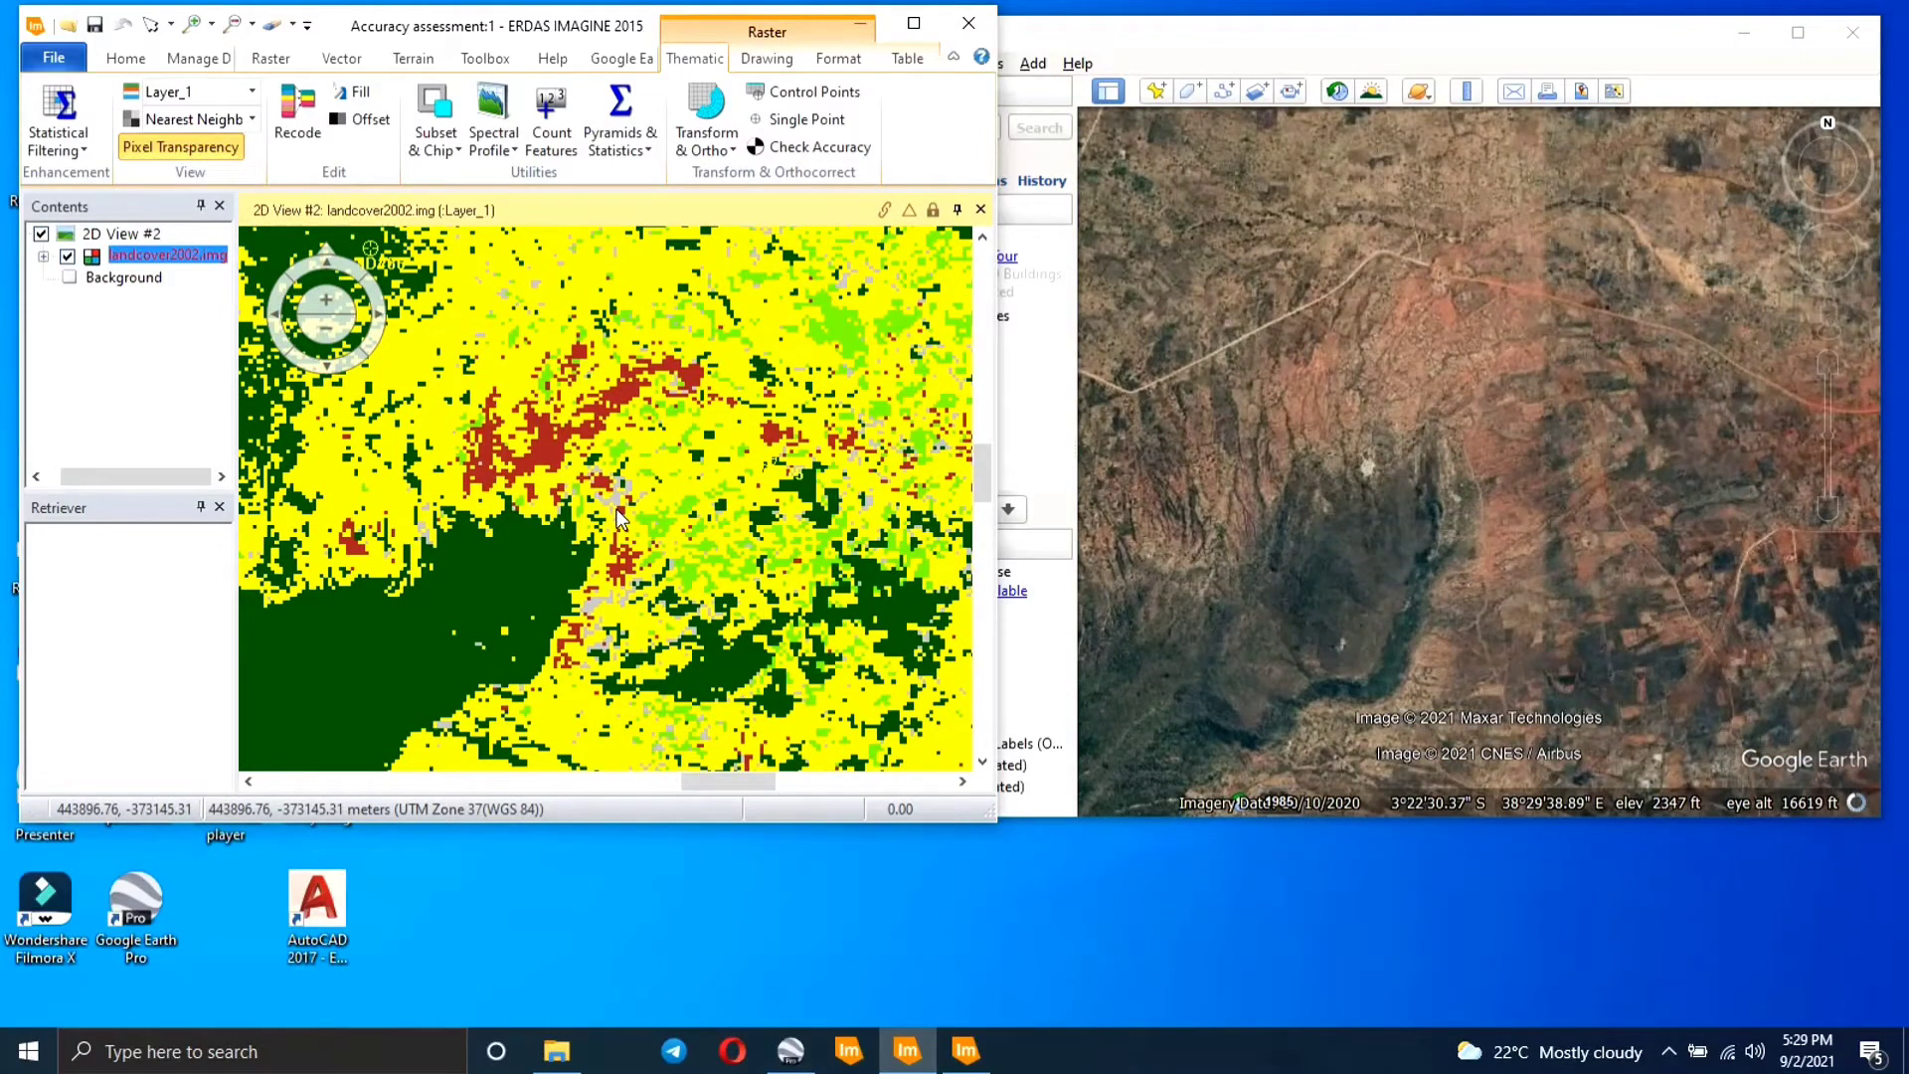
scroll(617, 509, down, 3)
scroll(615, 510, down, 5)
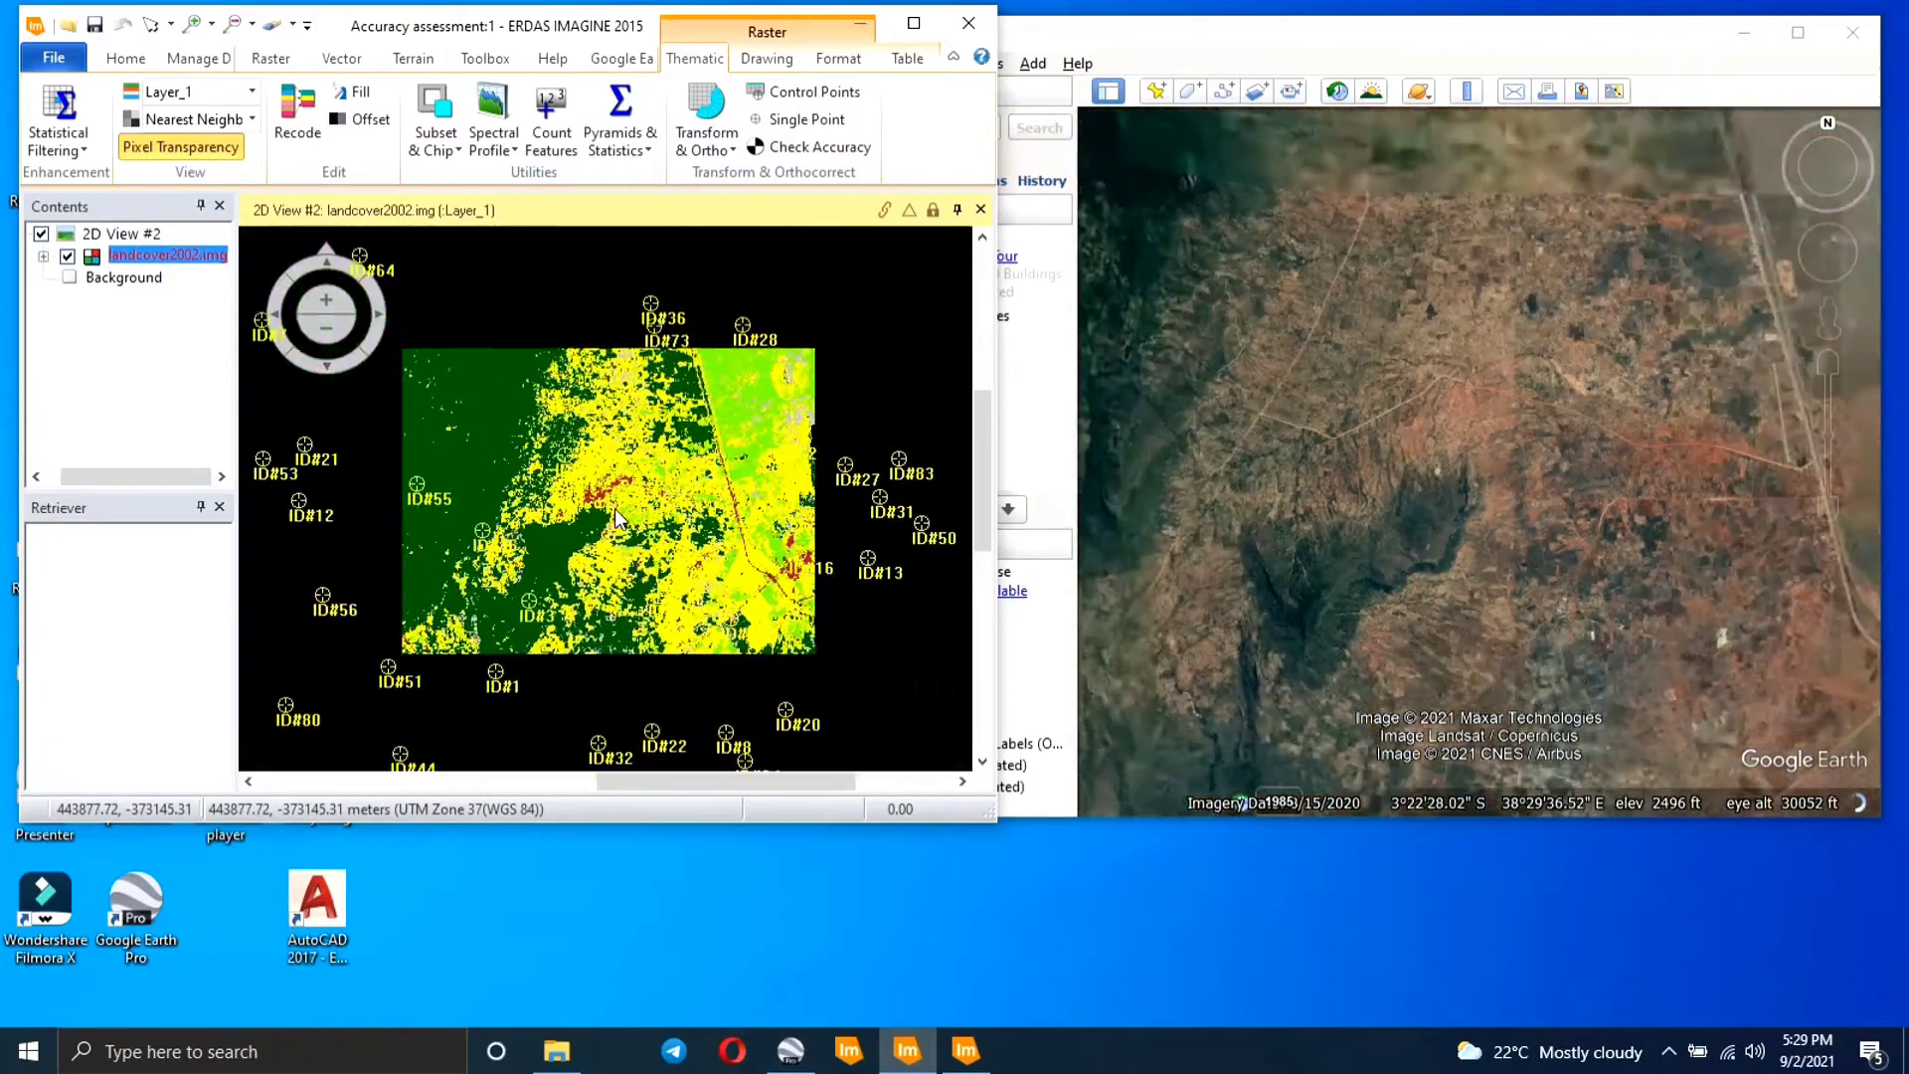
scroll(615, 509, up, 4)
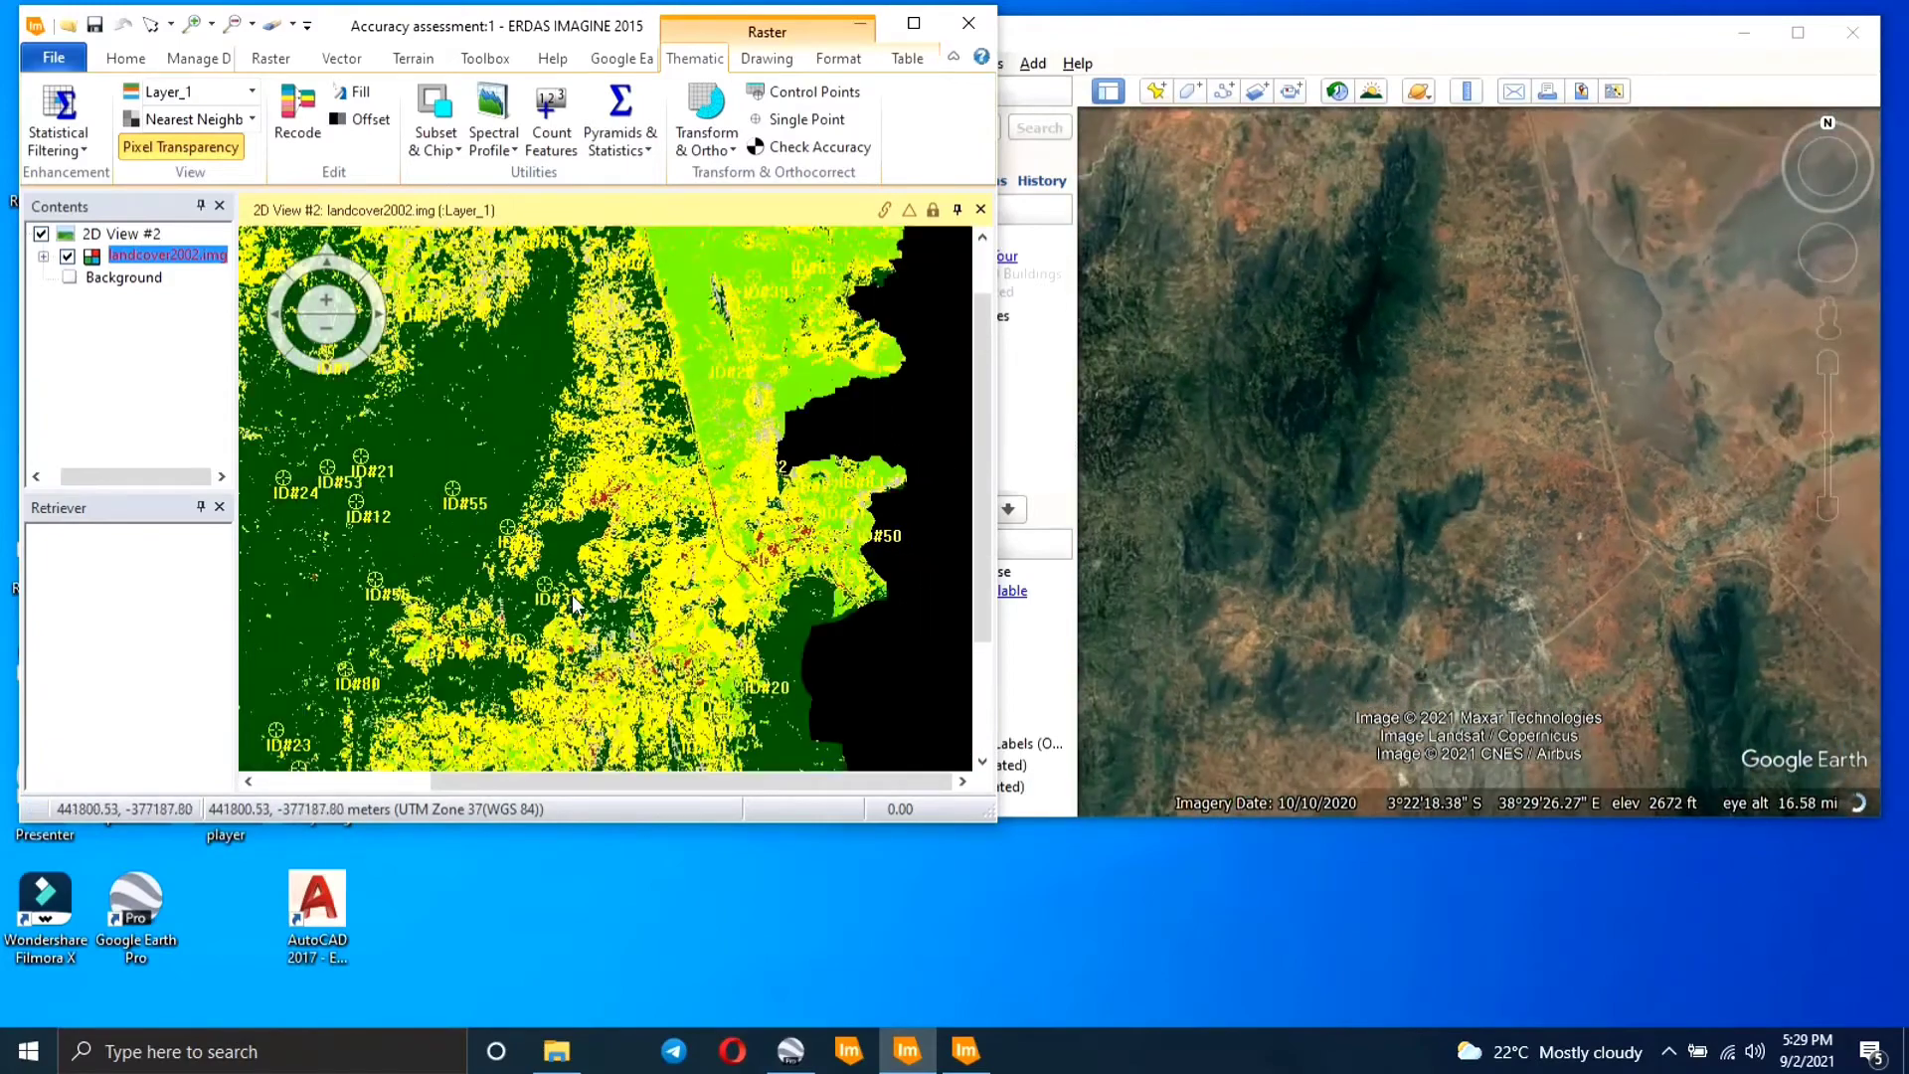
drag(614, 509, 664, 346)
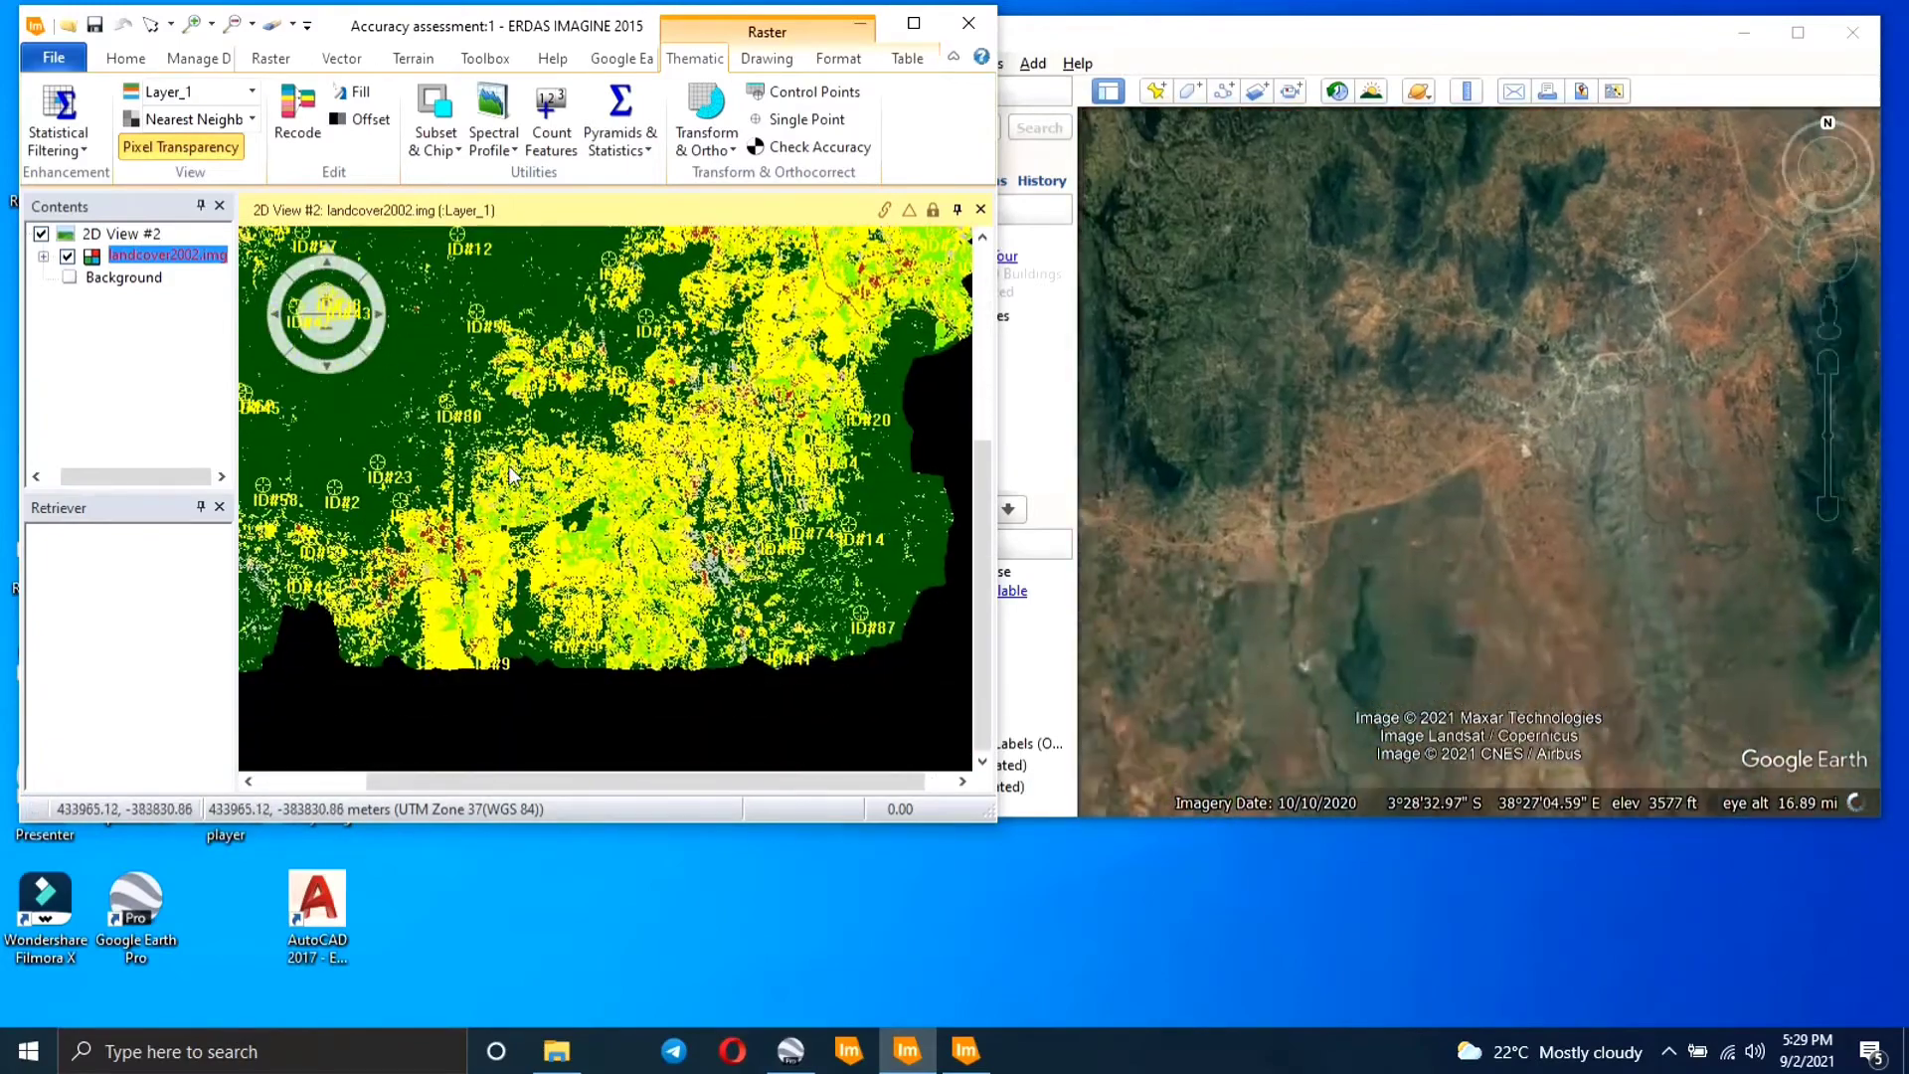
scroll(759, 403, up, 3)
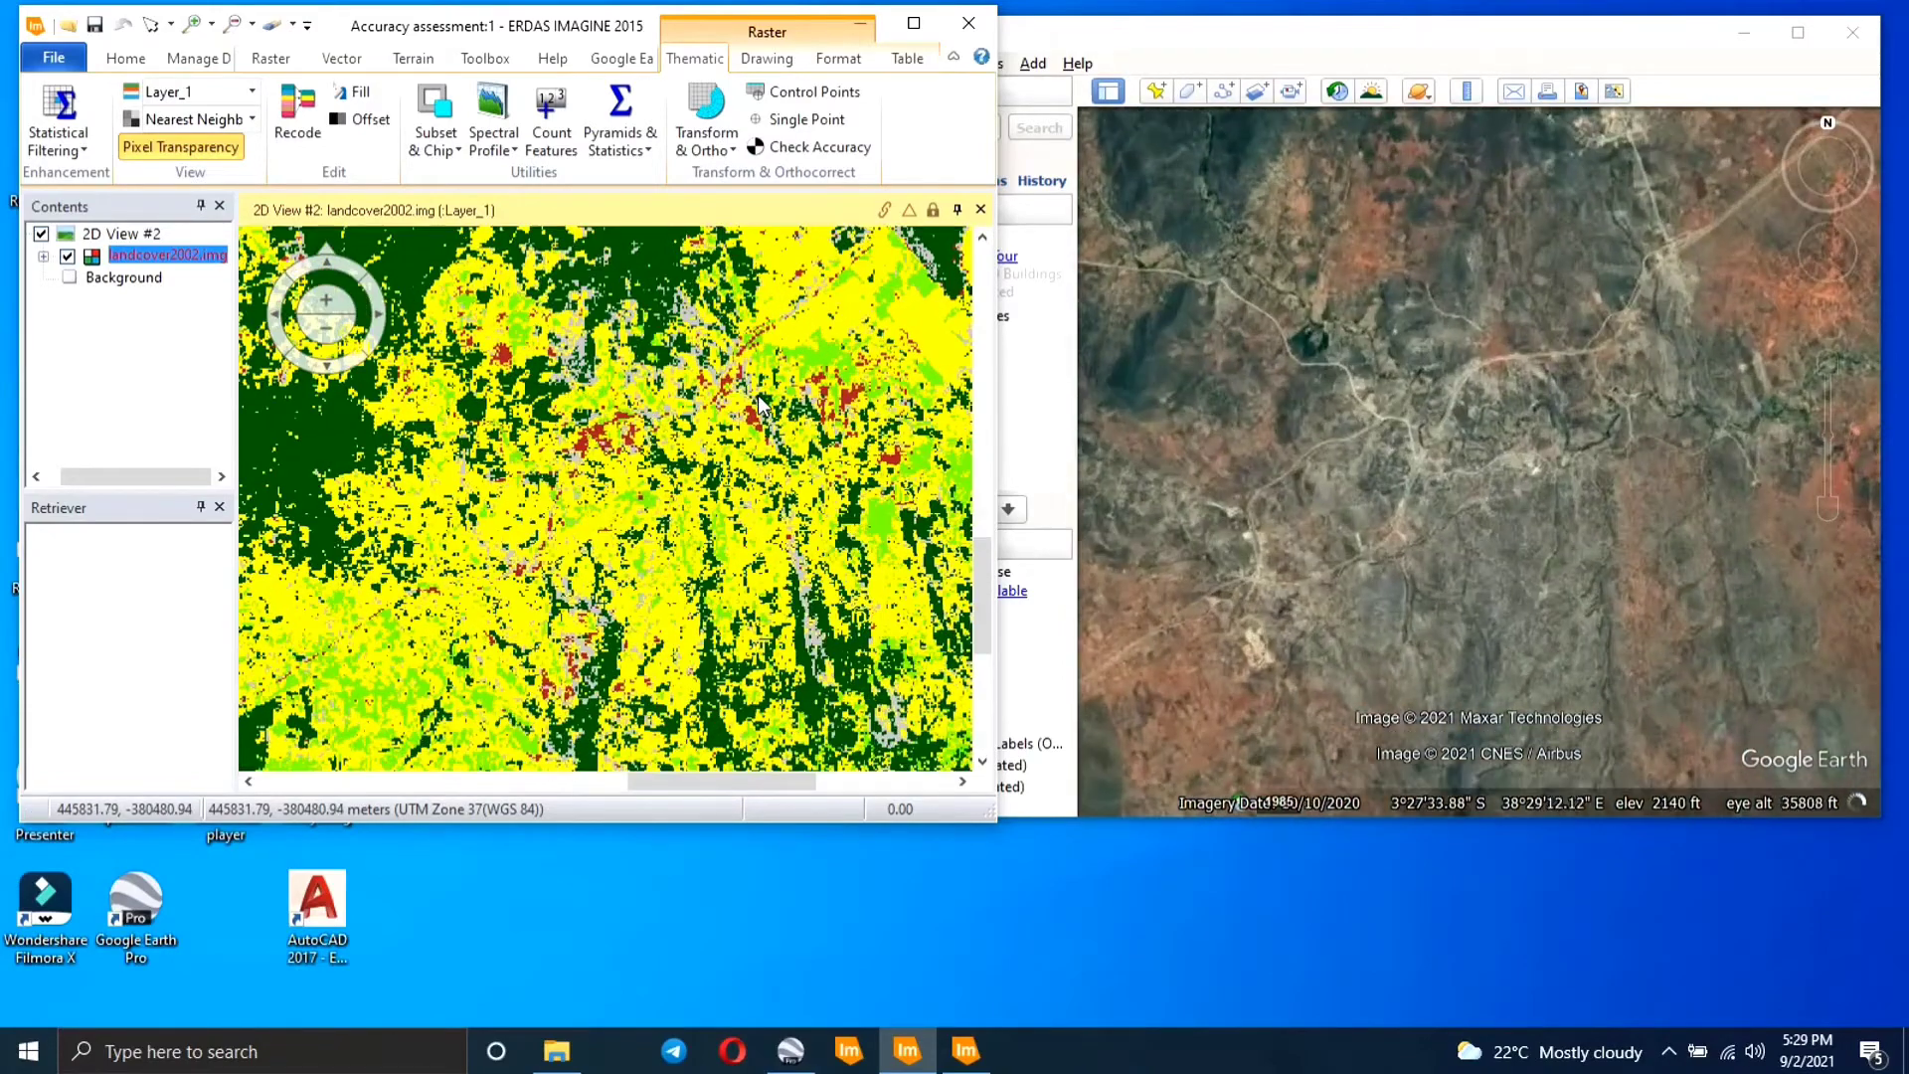
scroll(759, 403, down, 1)
scroll(758, 403, down, 2)
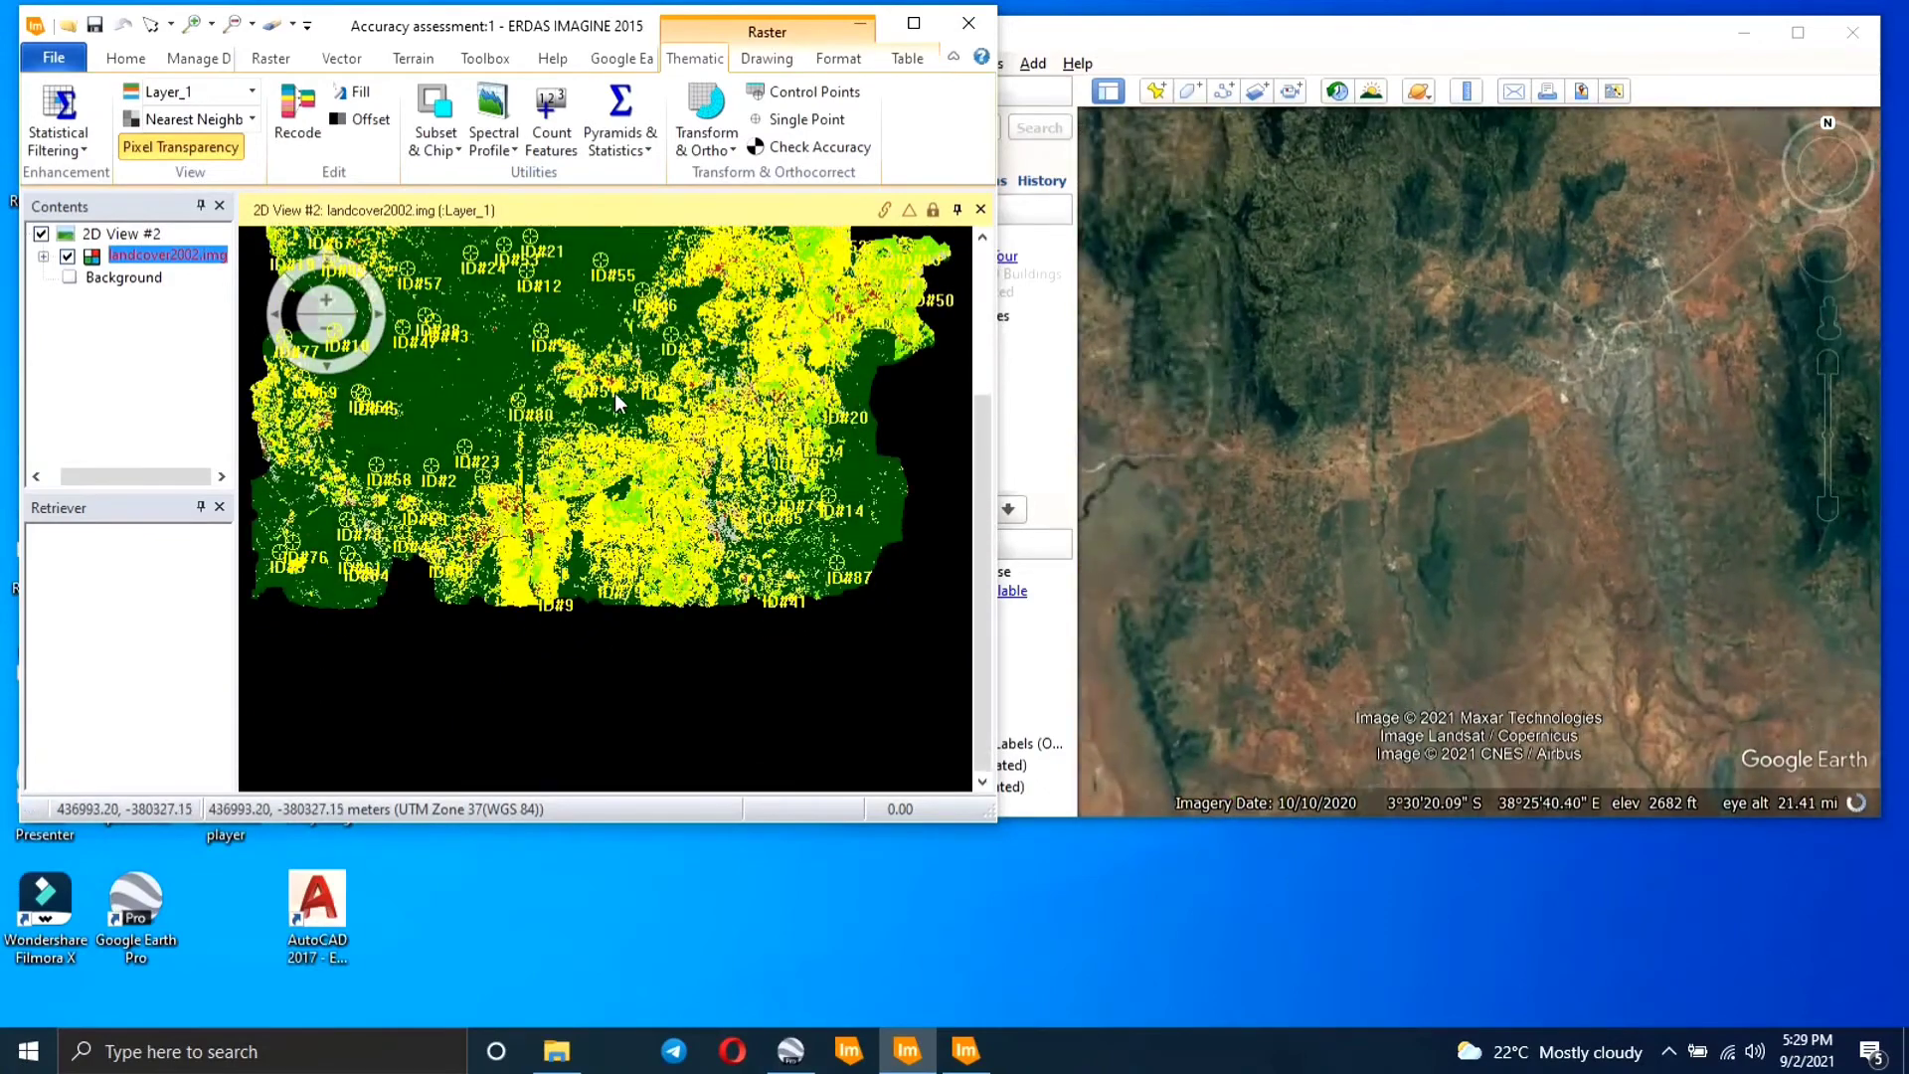
drag(614, 394, 648, 537)
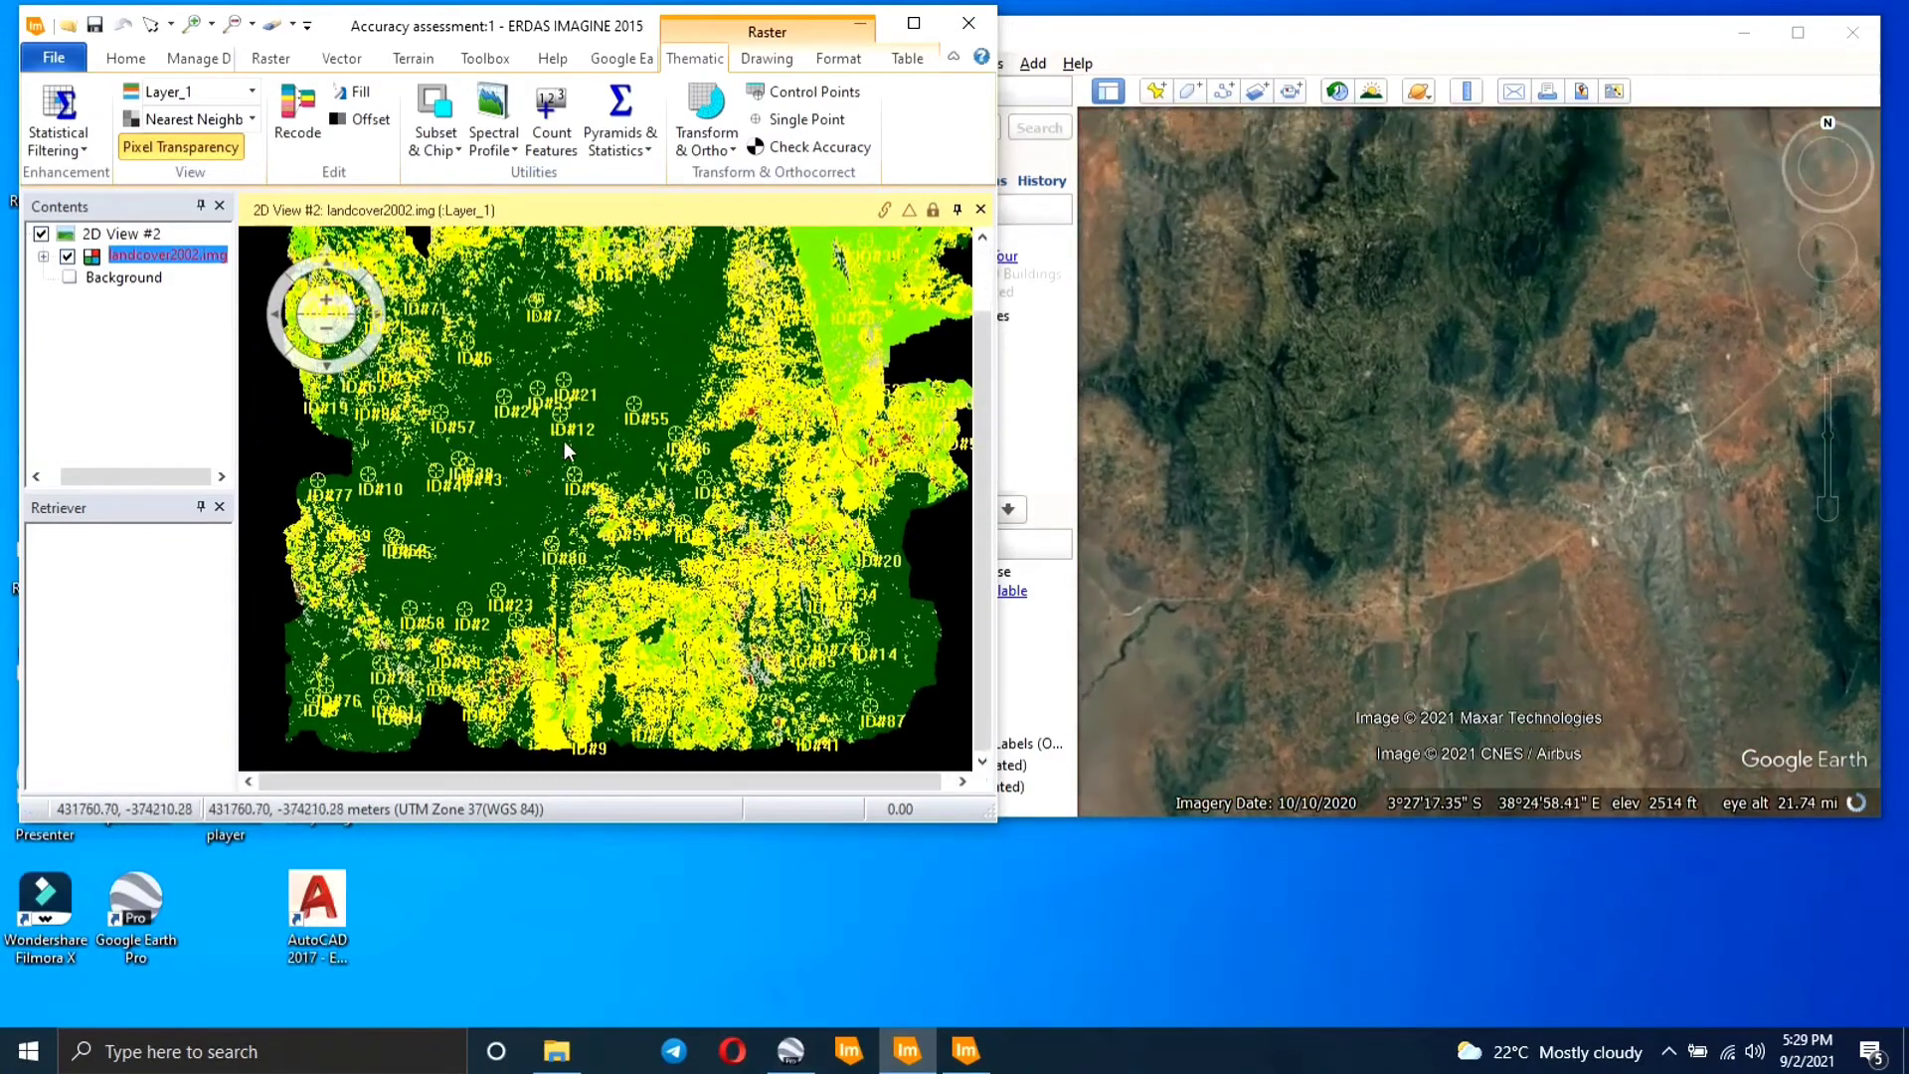
- Generate the Classification Accuracy Assessment Report from the assessment's Report menu
click(980, 1052)
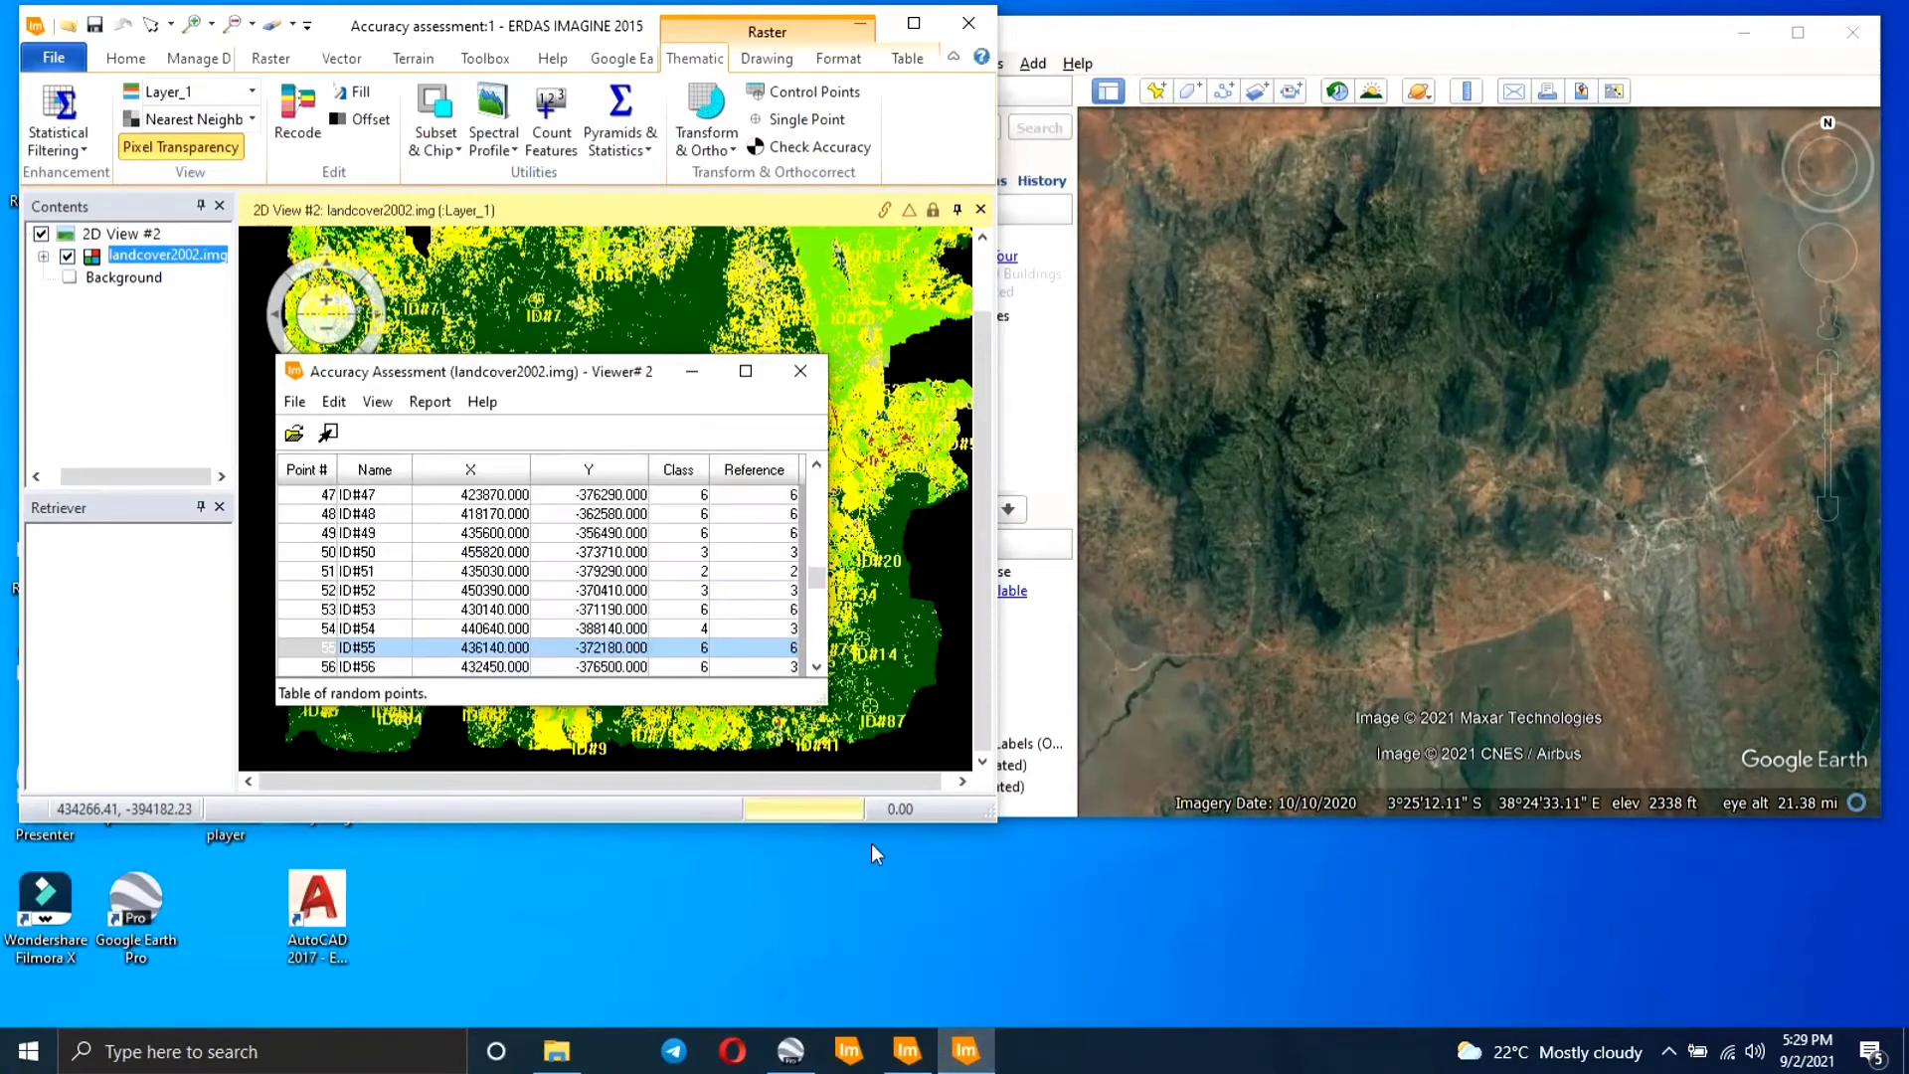
drag(816, 577, 816, 646)
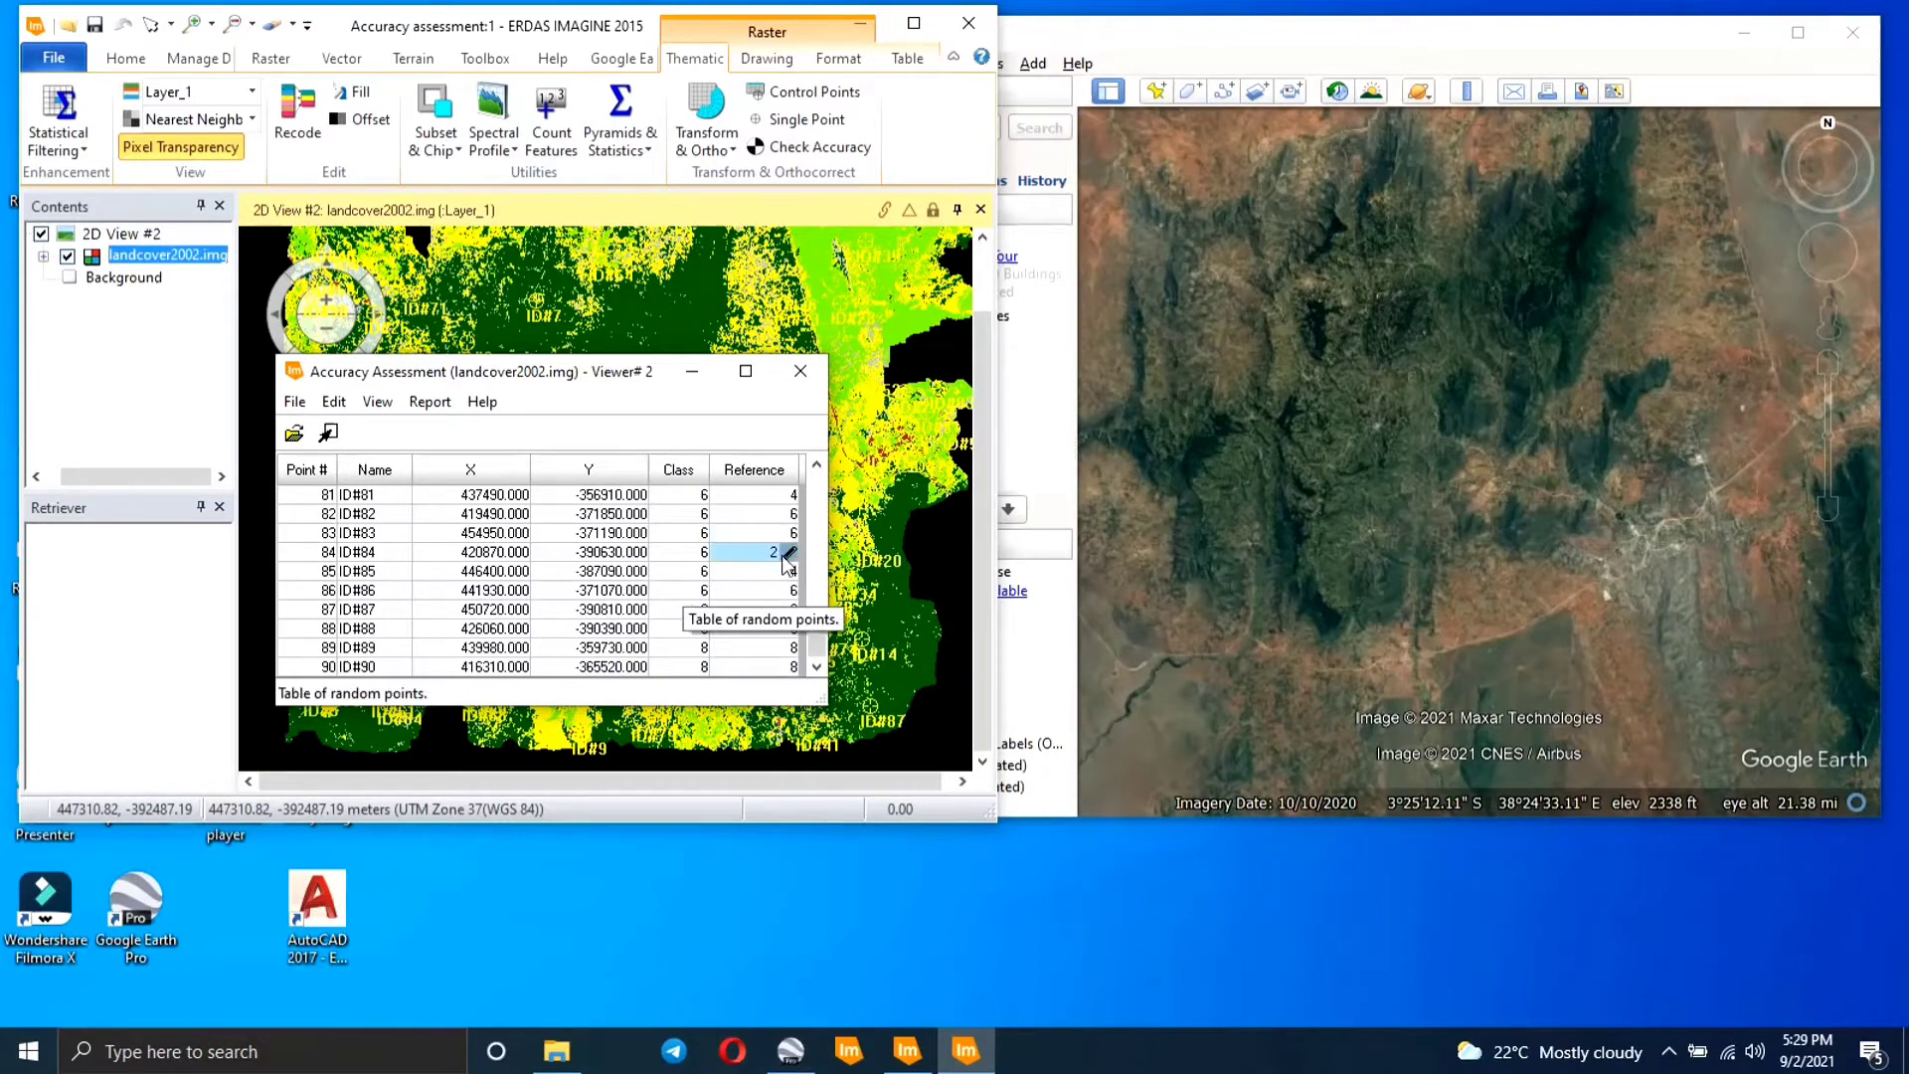
click(420, 403)
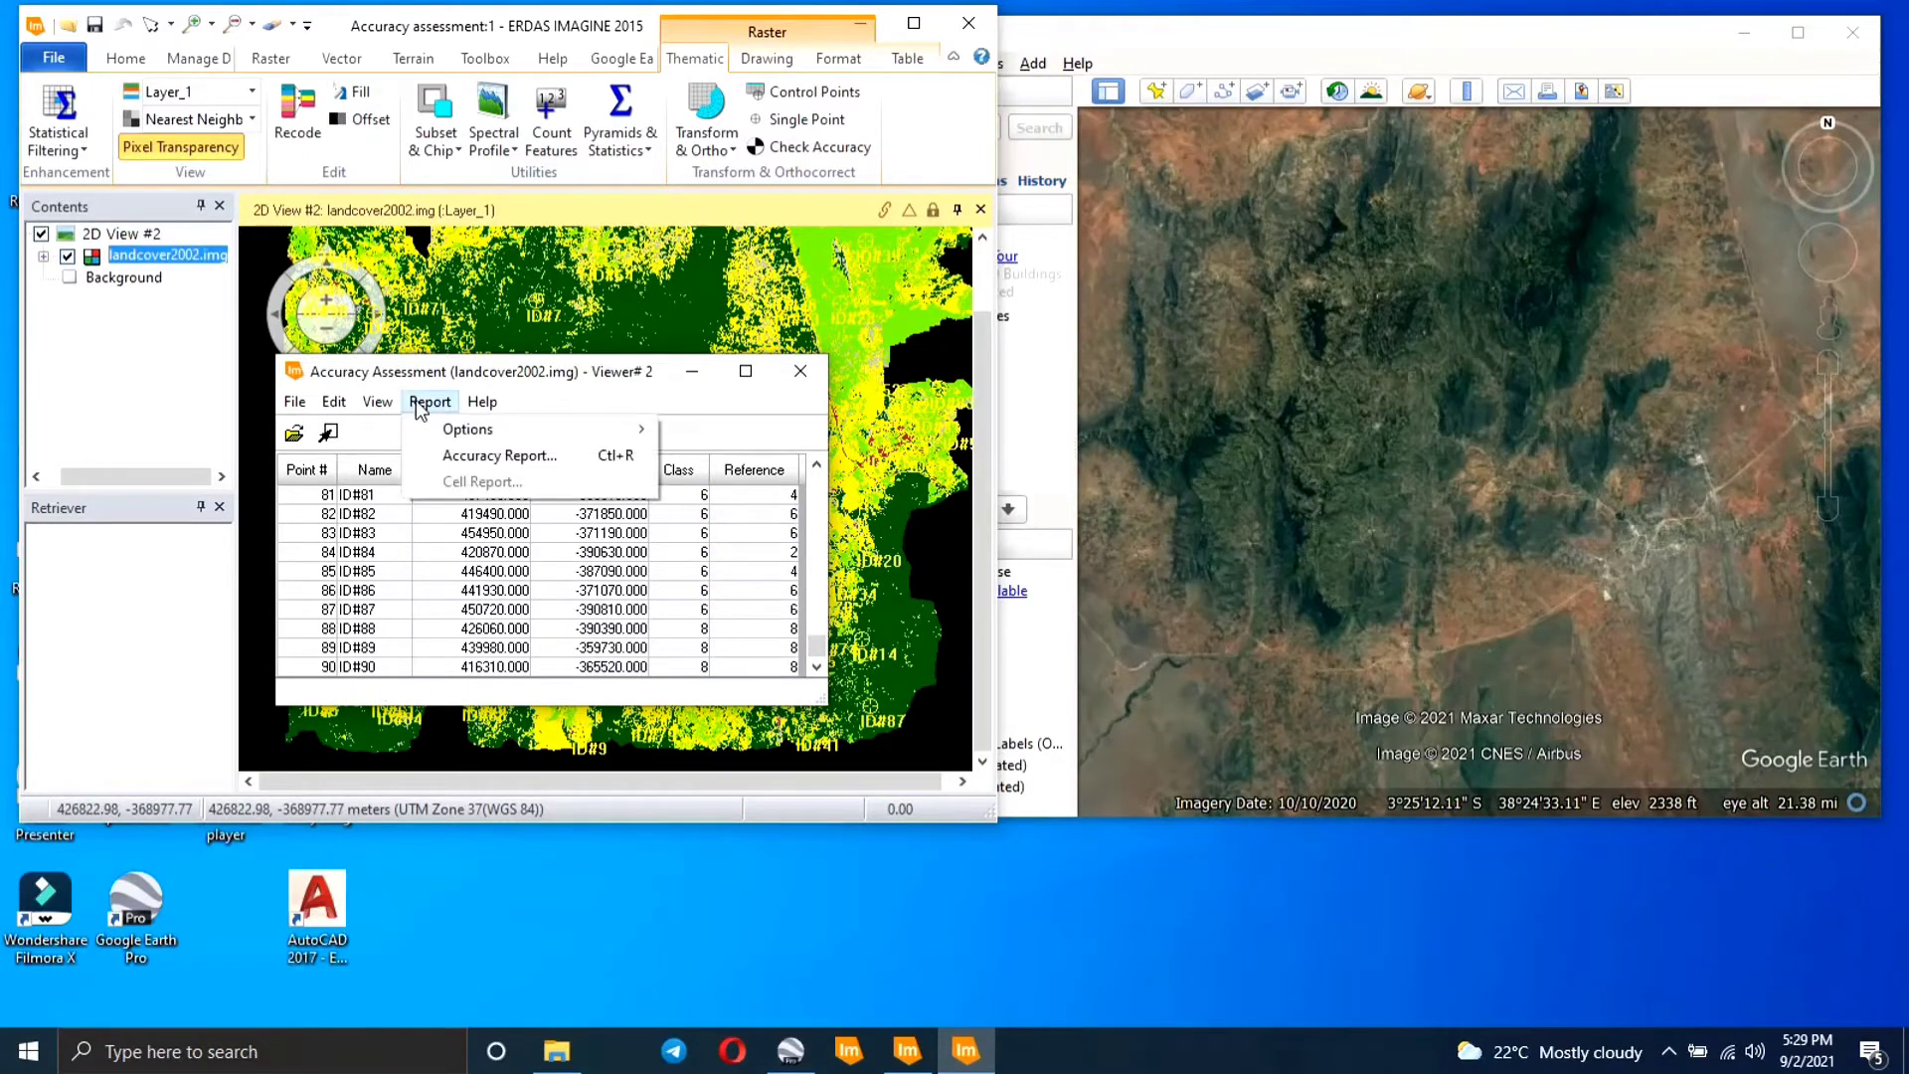
click(454, 457)
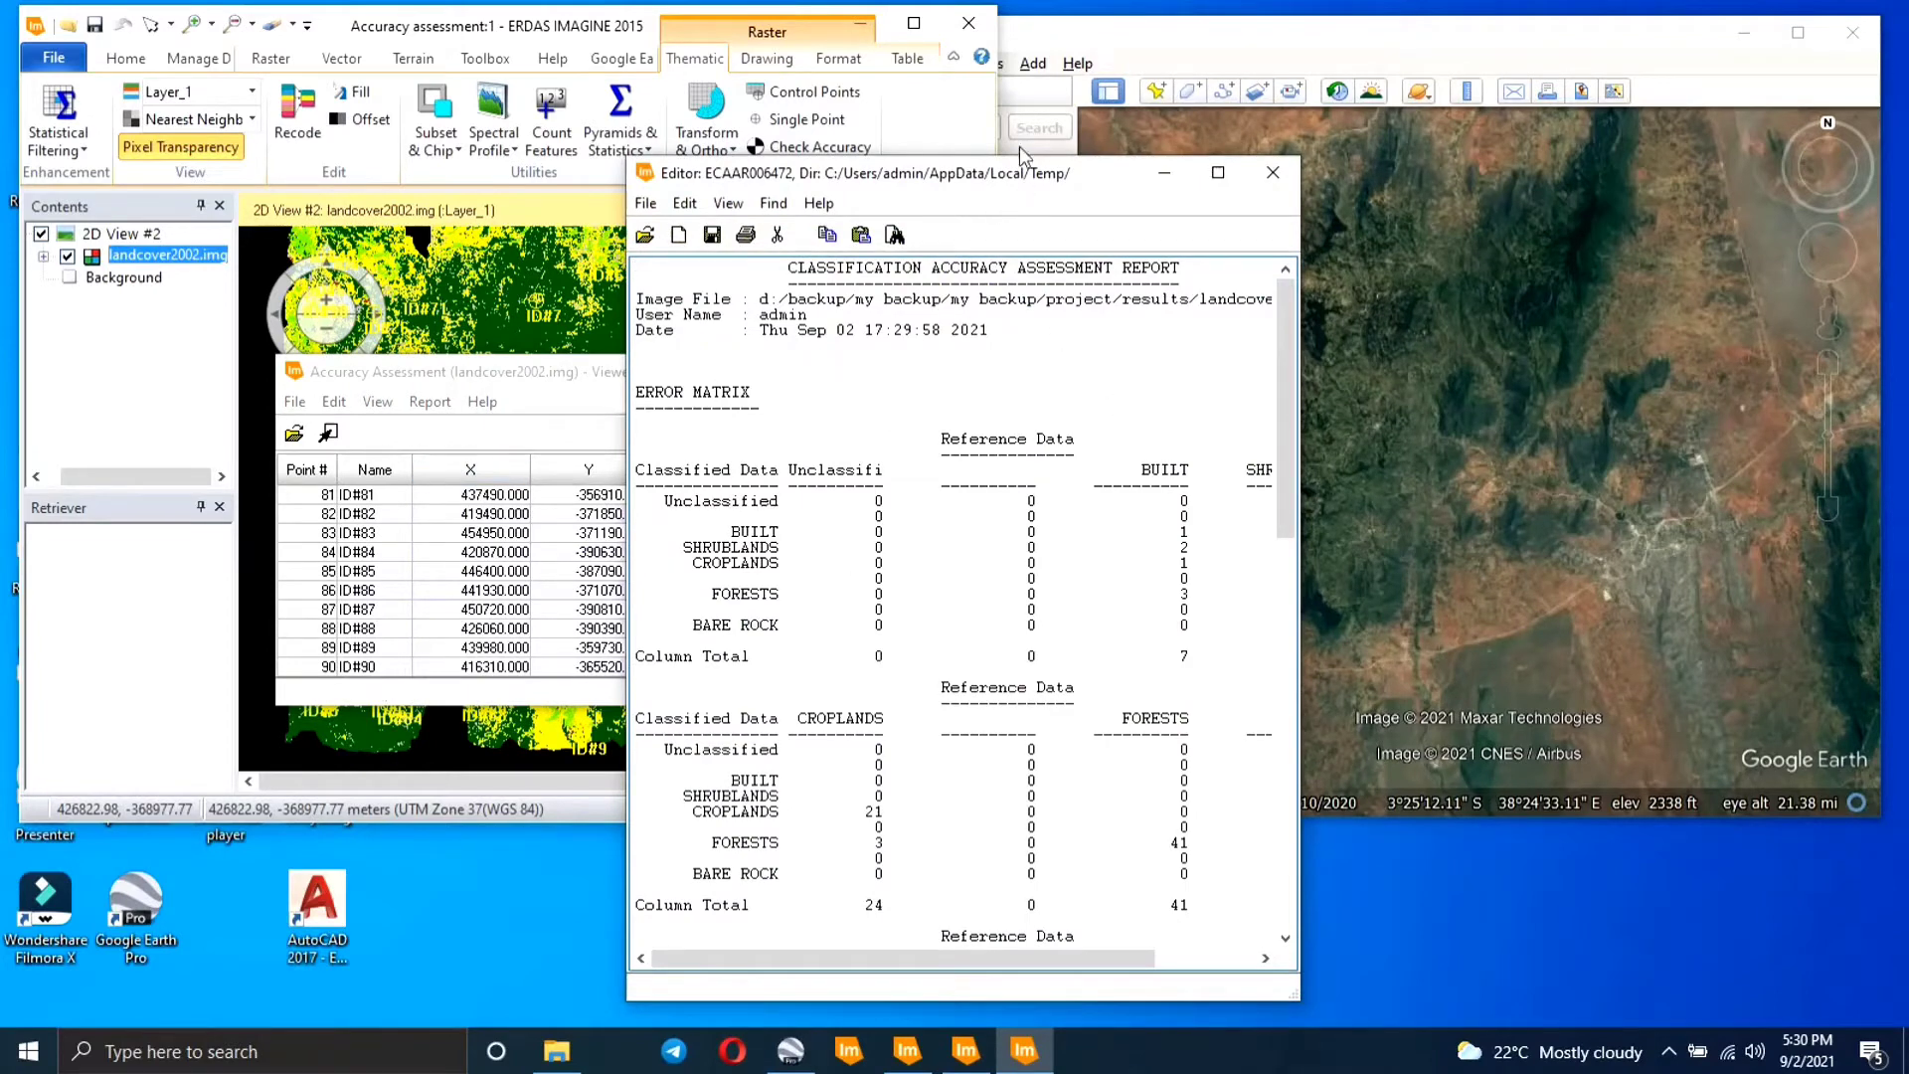
- Widen and scroll the report to show Users Accuracy, 83.33% overall accuracy and kappa 0.7445
drag(1026, 171, 949, 31)
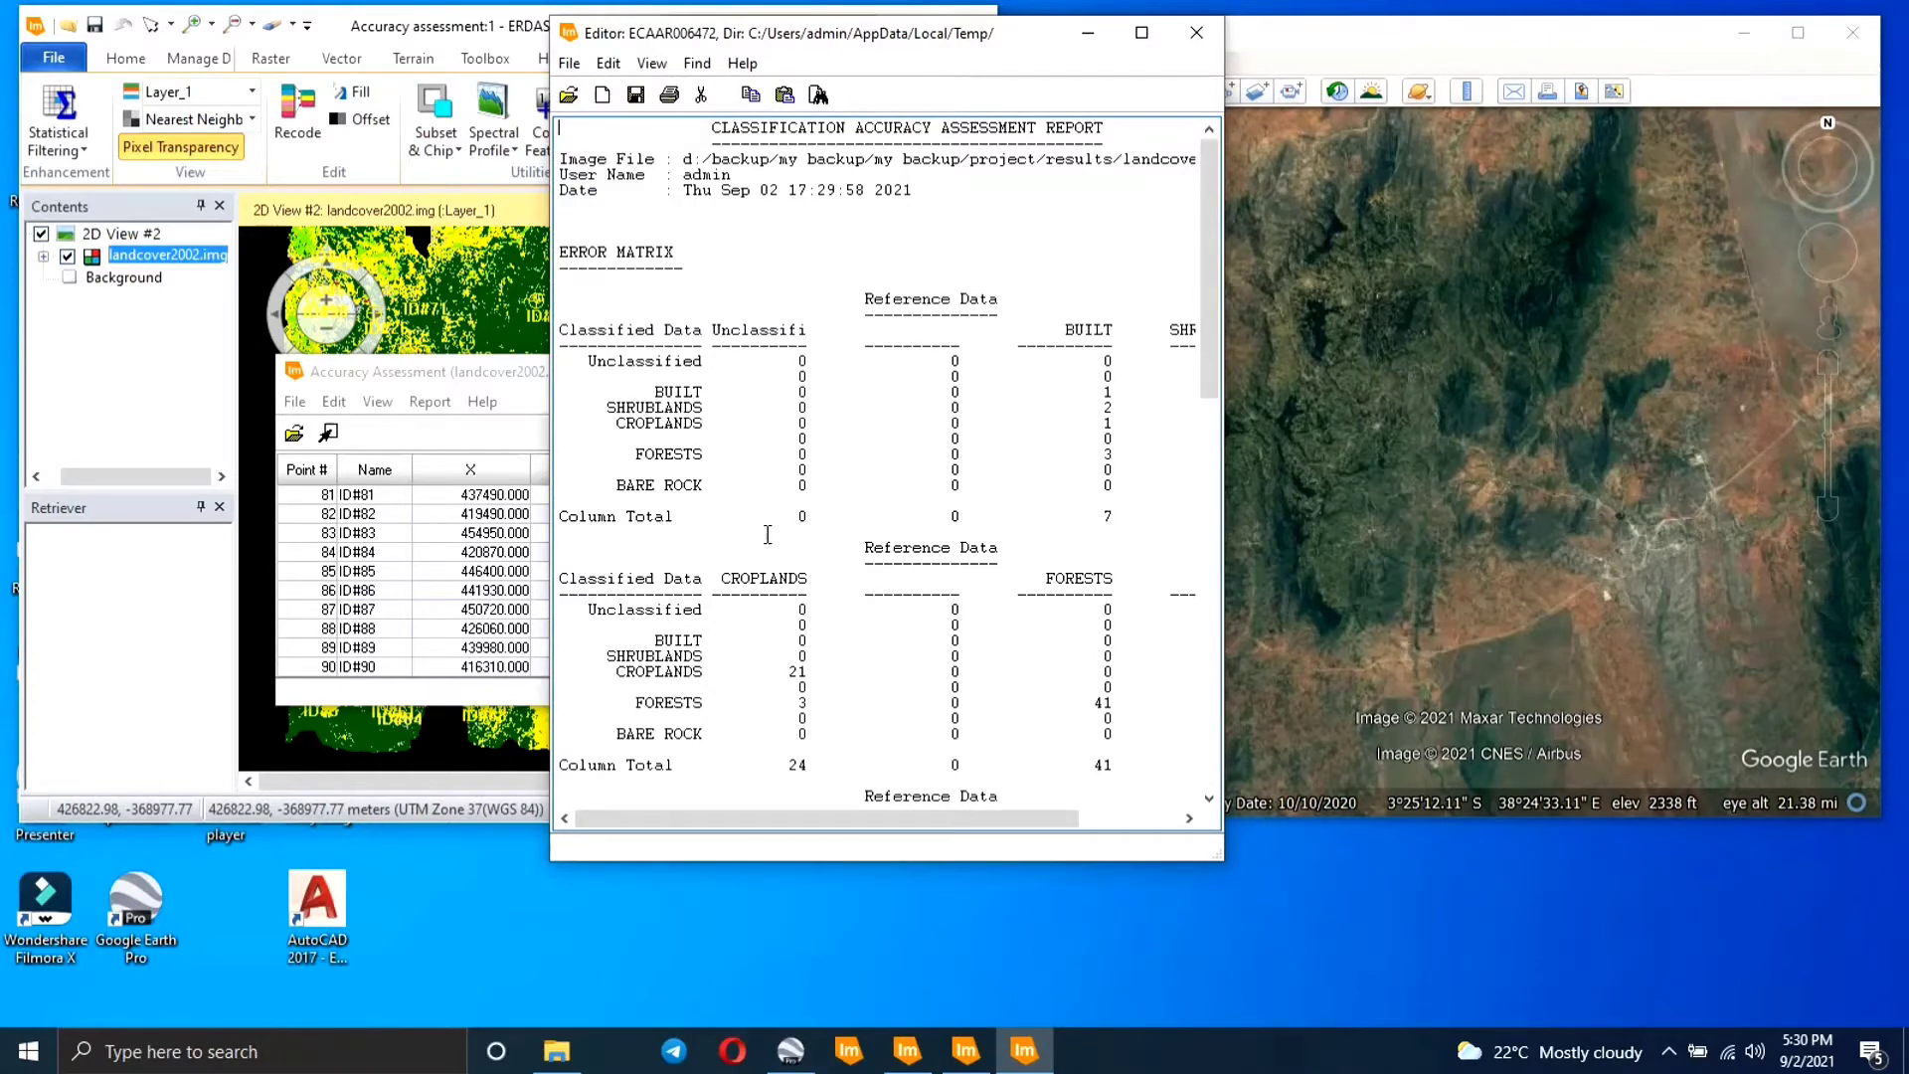
scroll(768, 535, down, 8)
scroll(768, 535, down, 10)
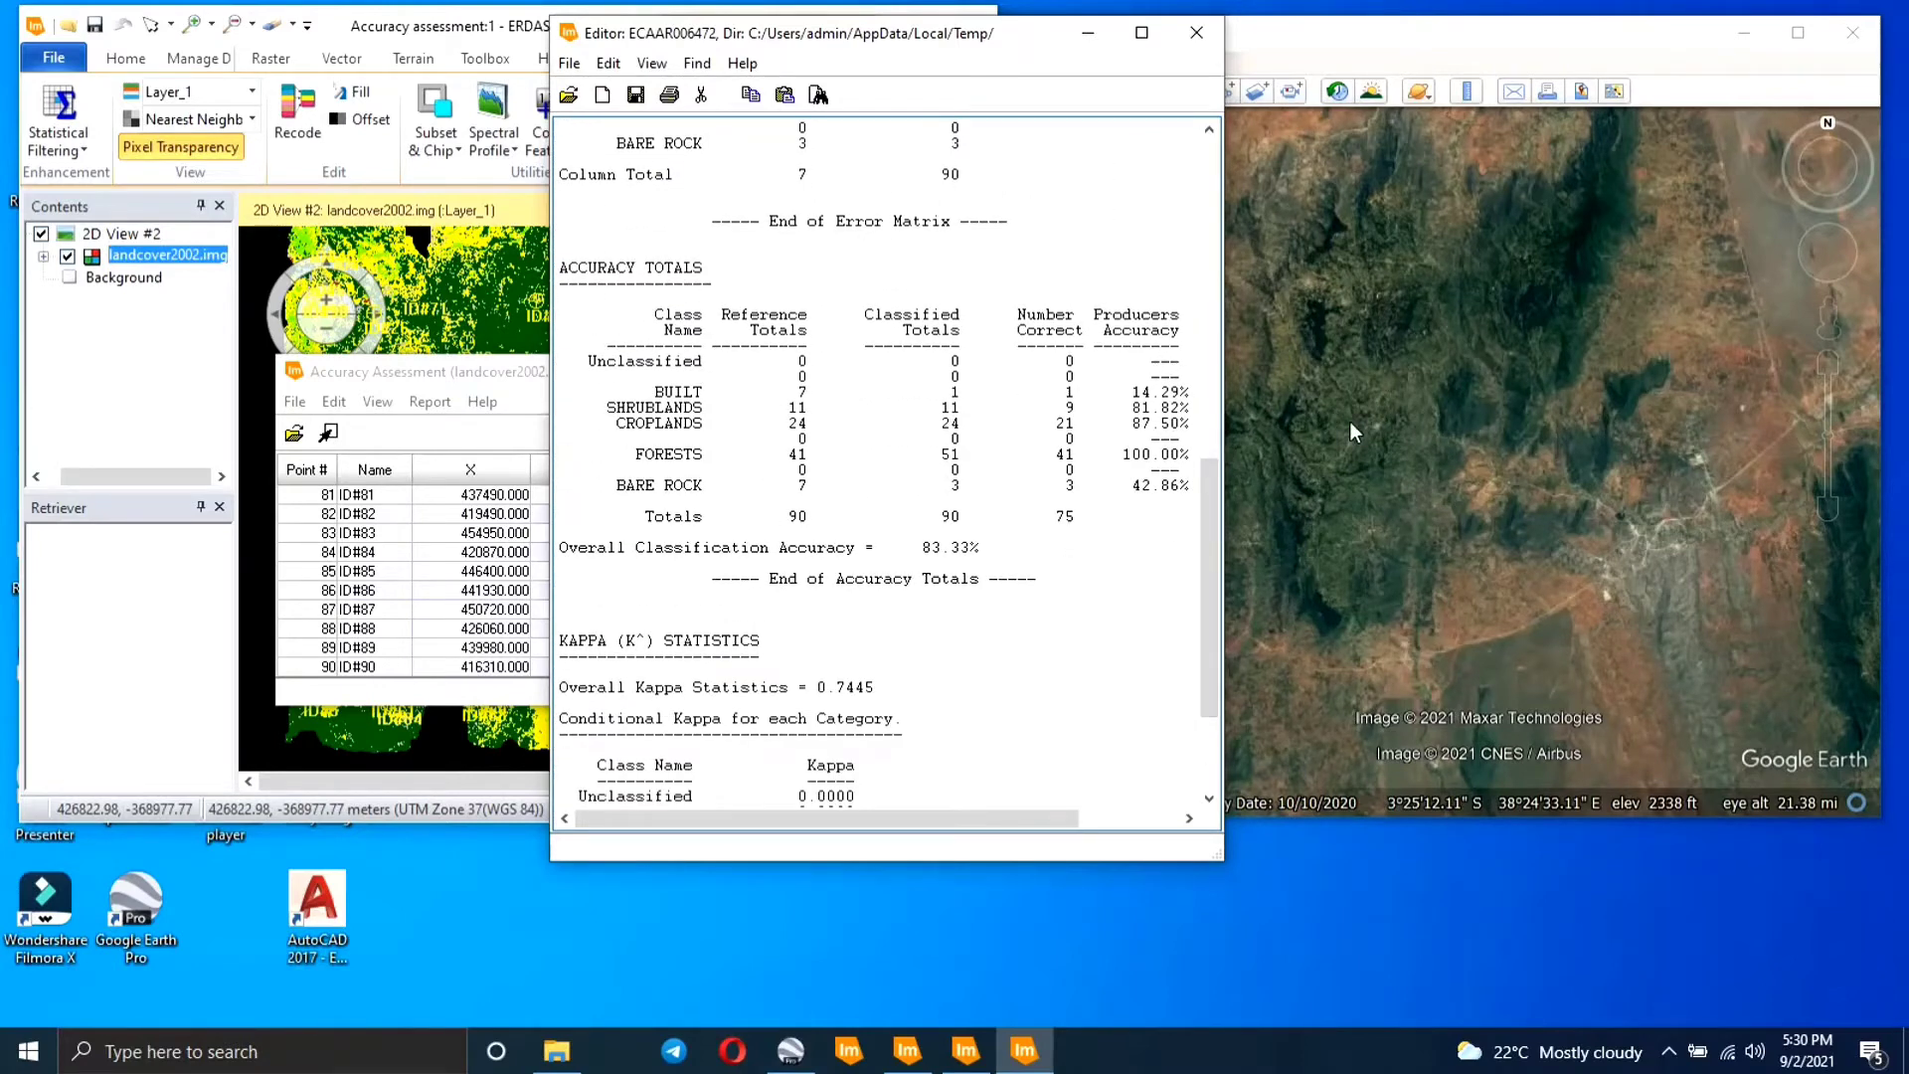
drag(1231, 433, 1641, 433)
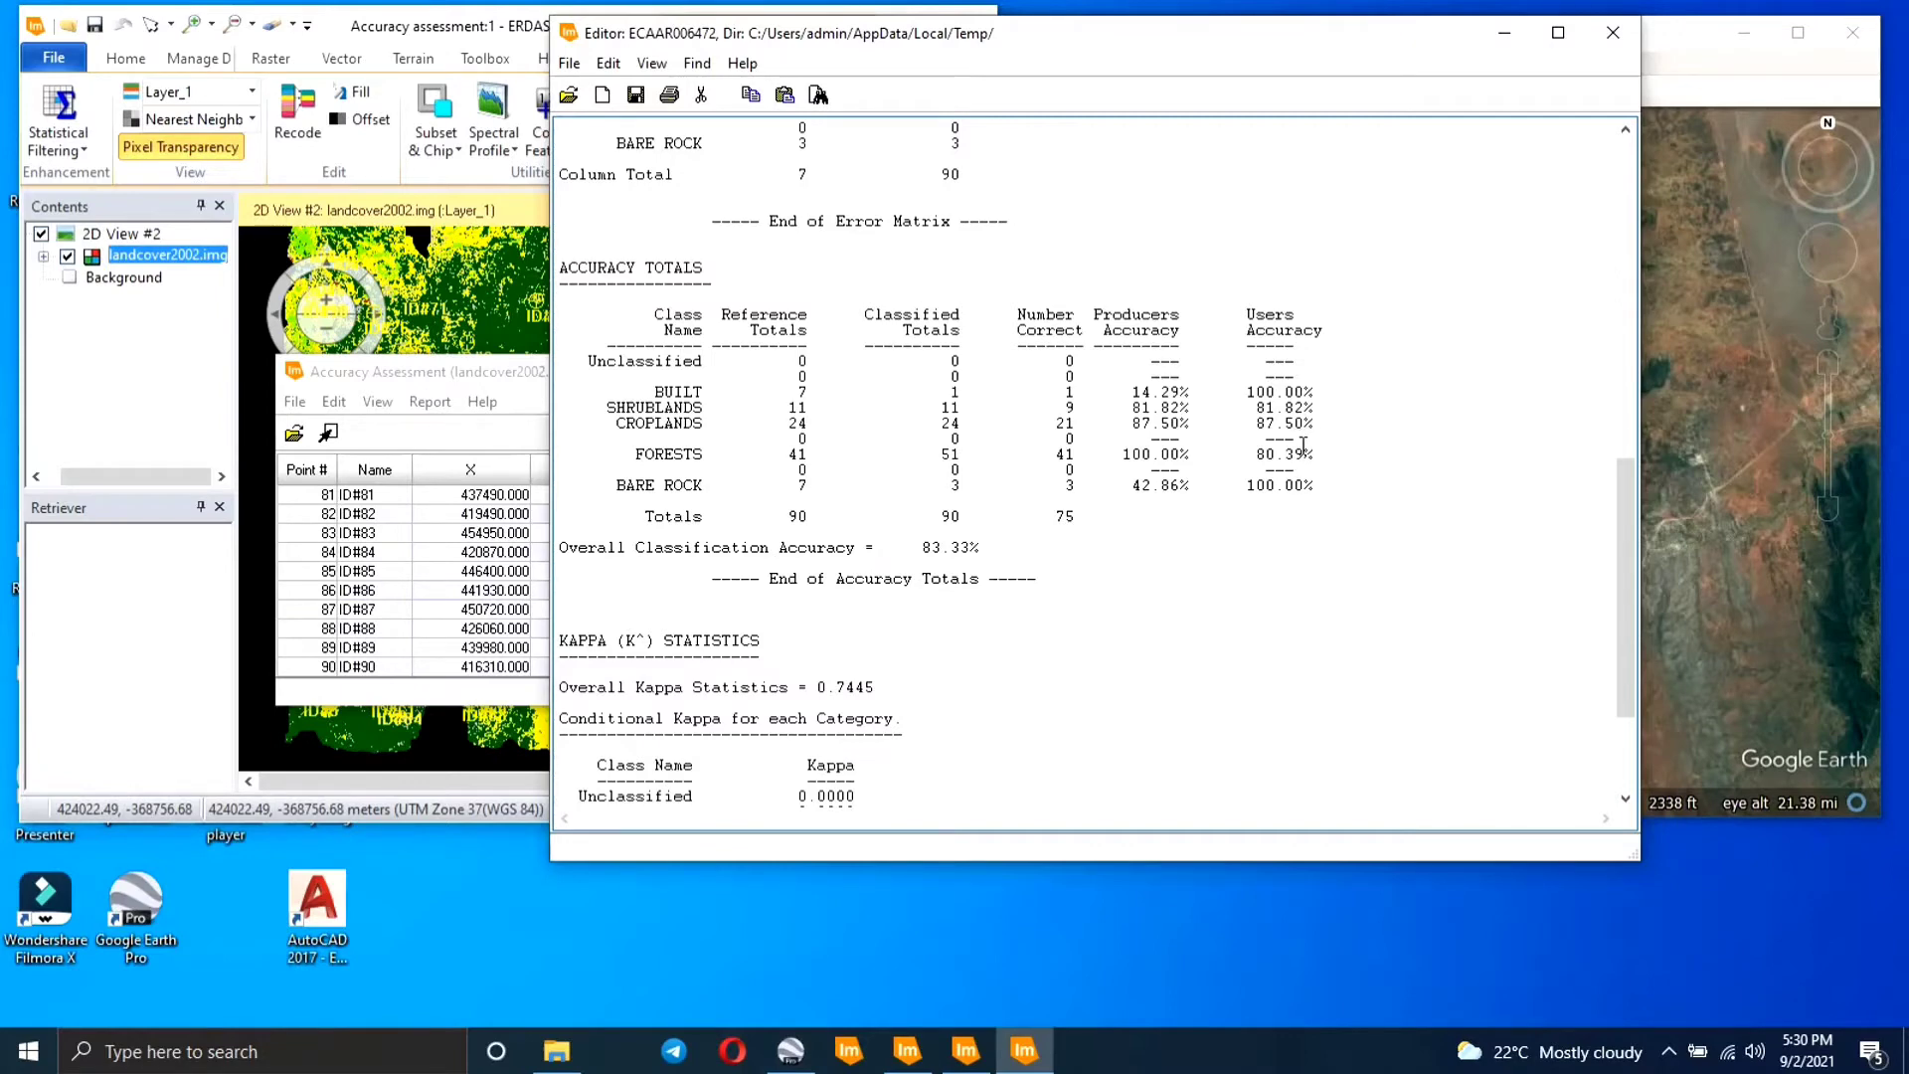
scroll(975, 491, down, 4)
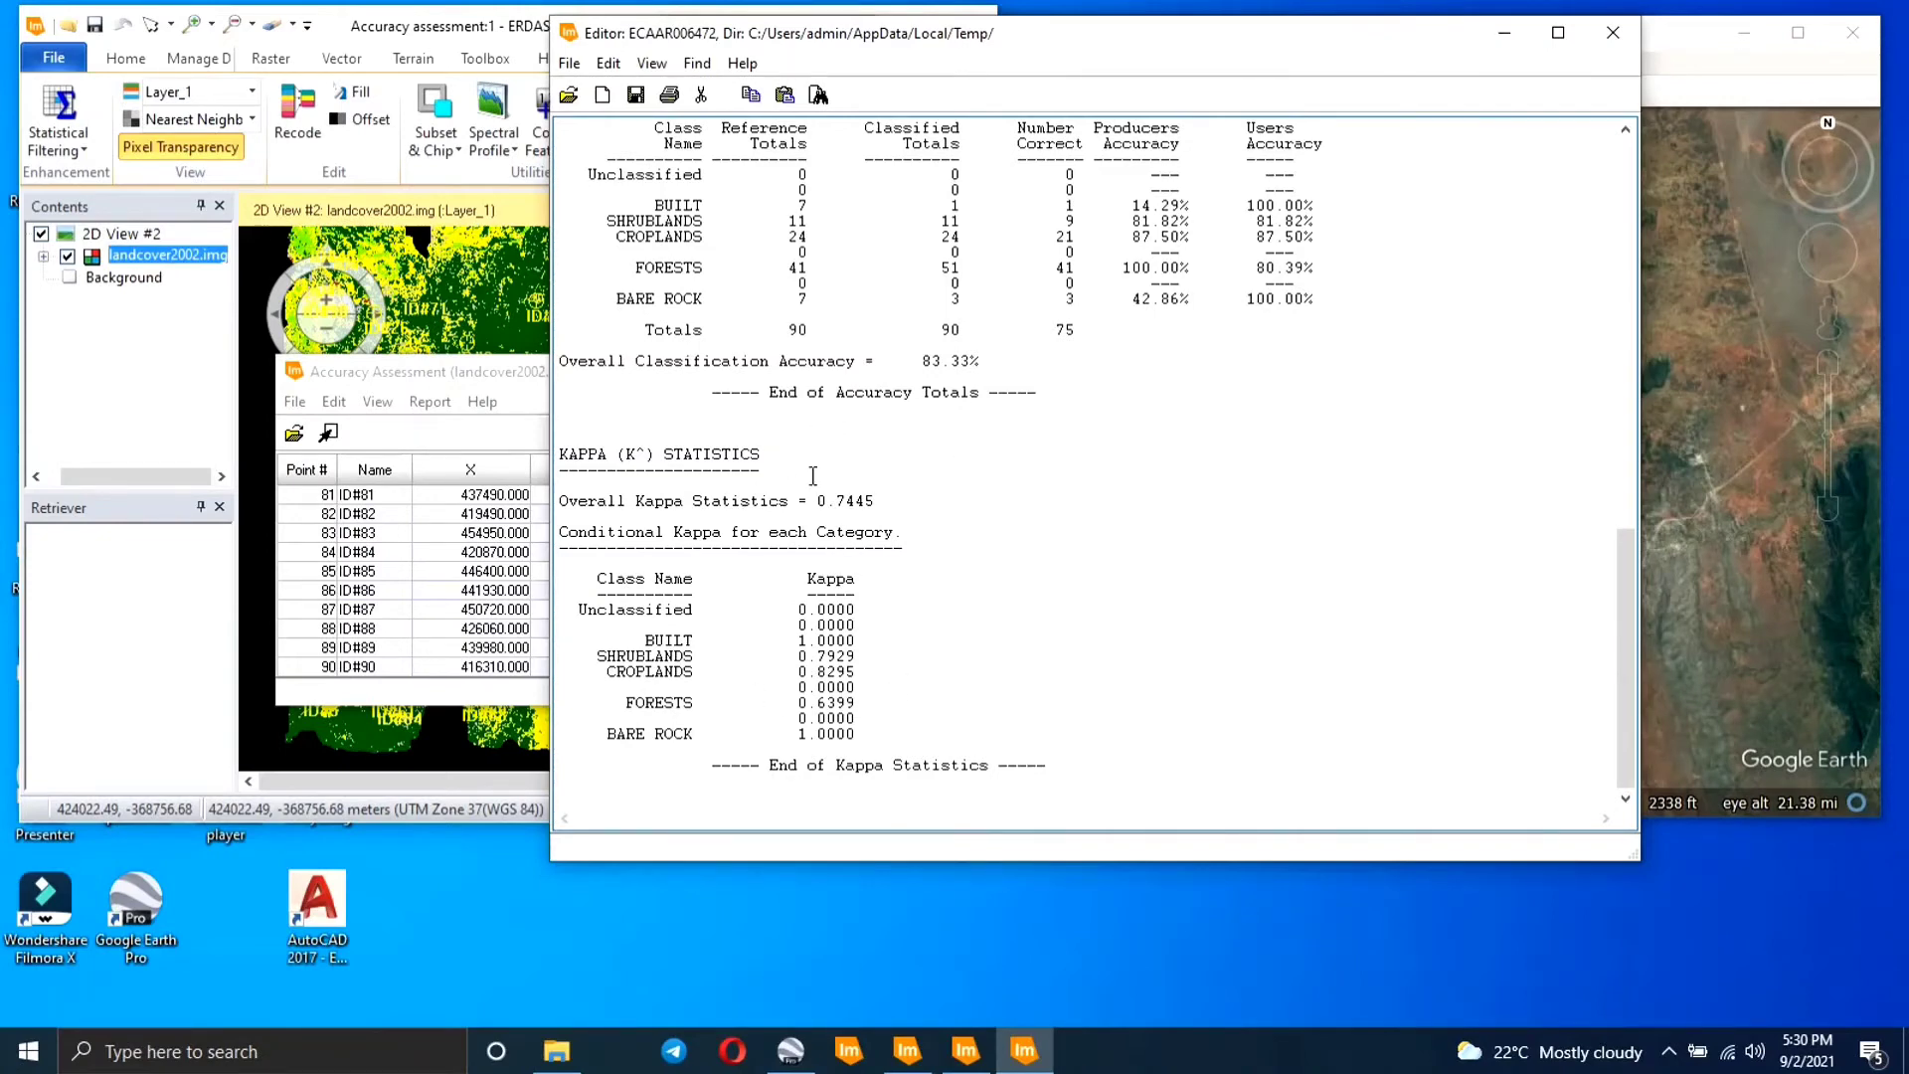
scroll(816, 477, up, 3)
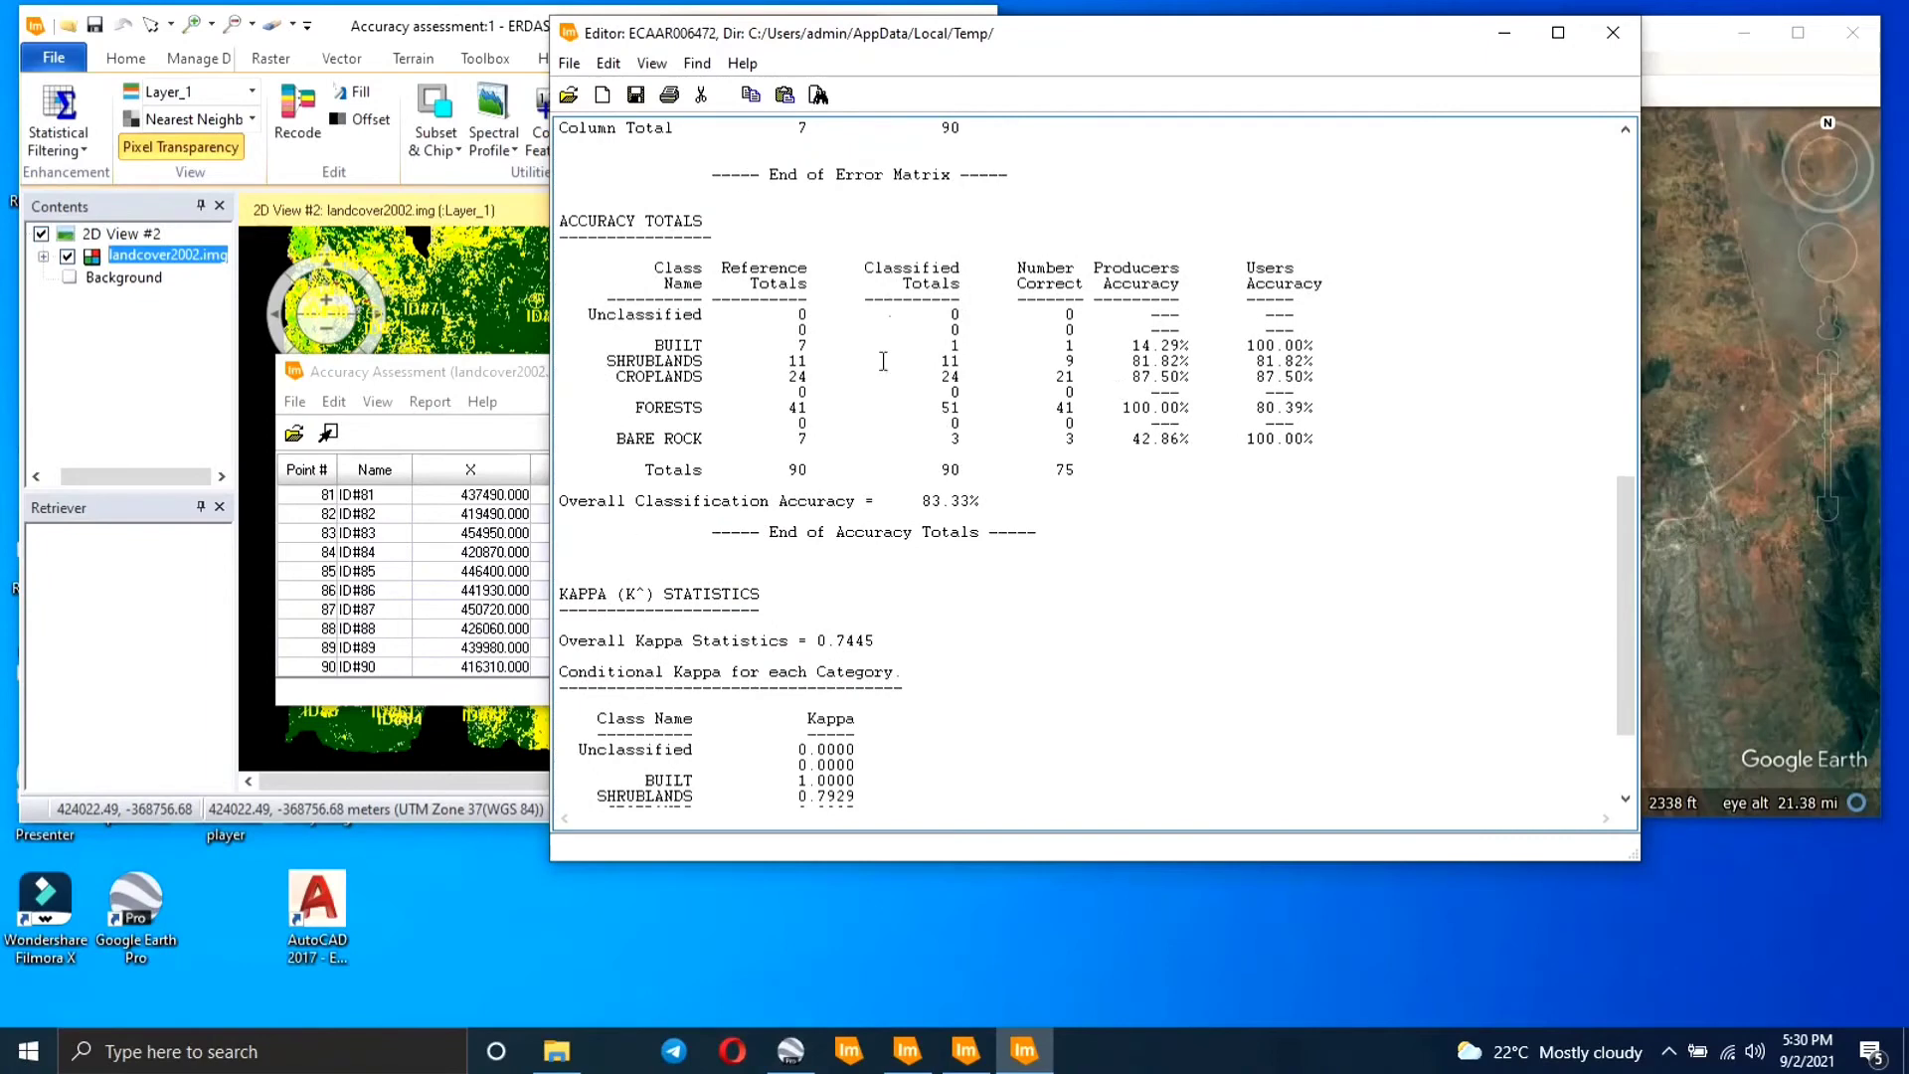
- Save the accuracy report and make the classified map view active again
click(568, 63)
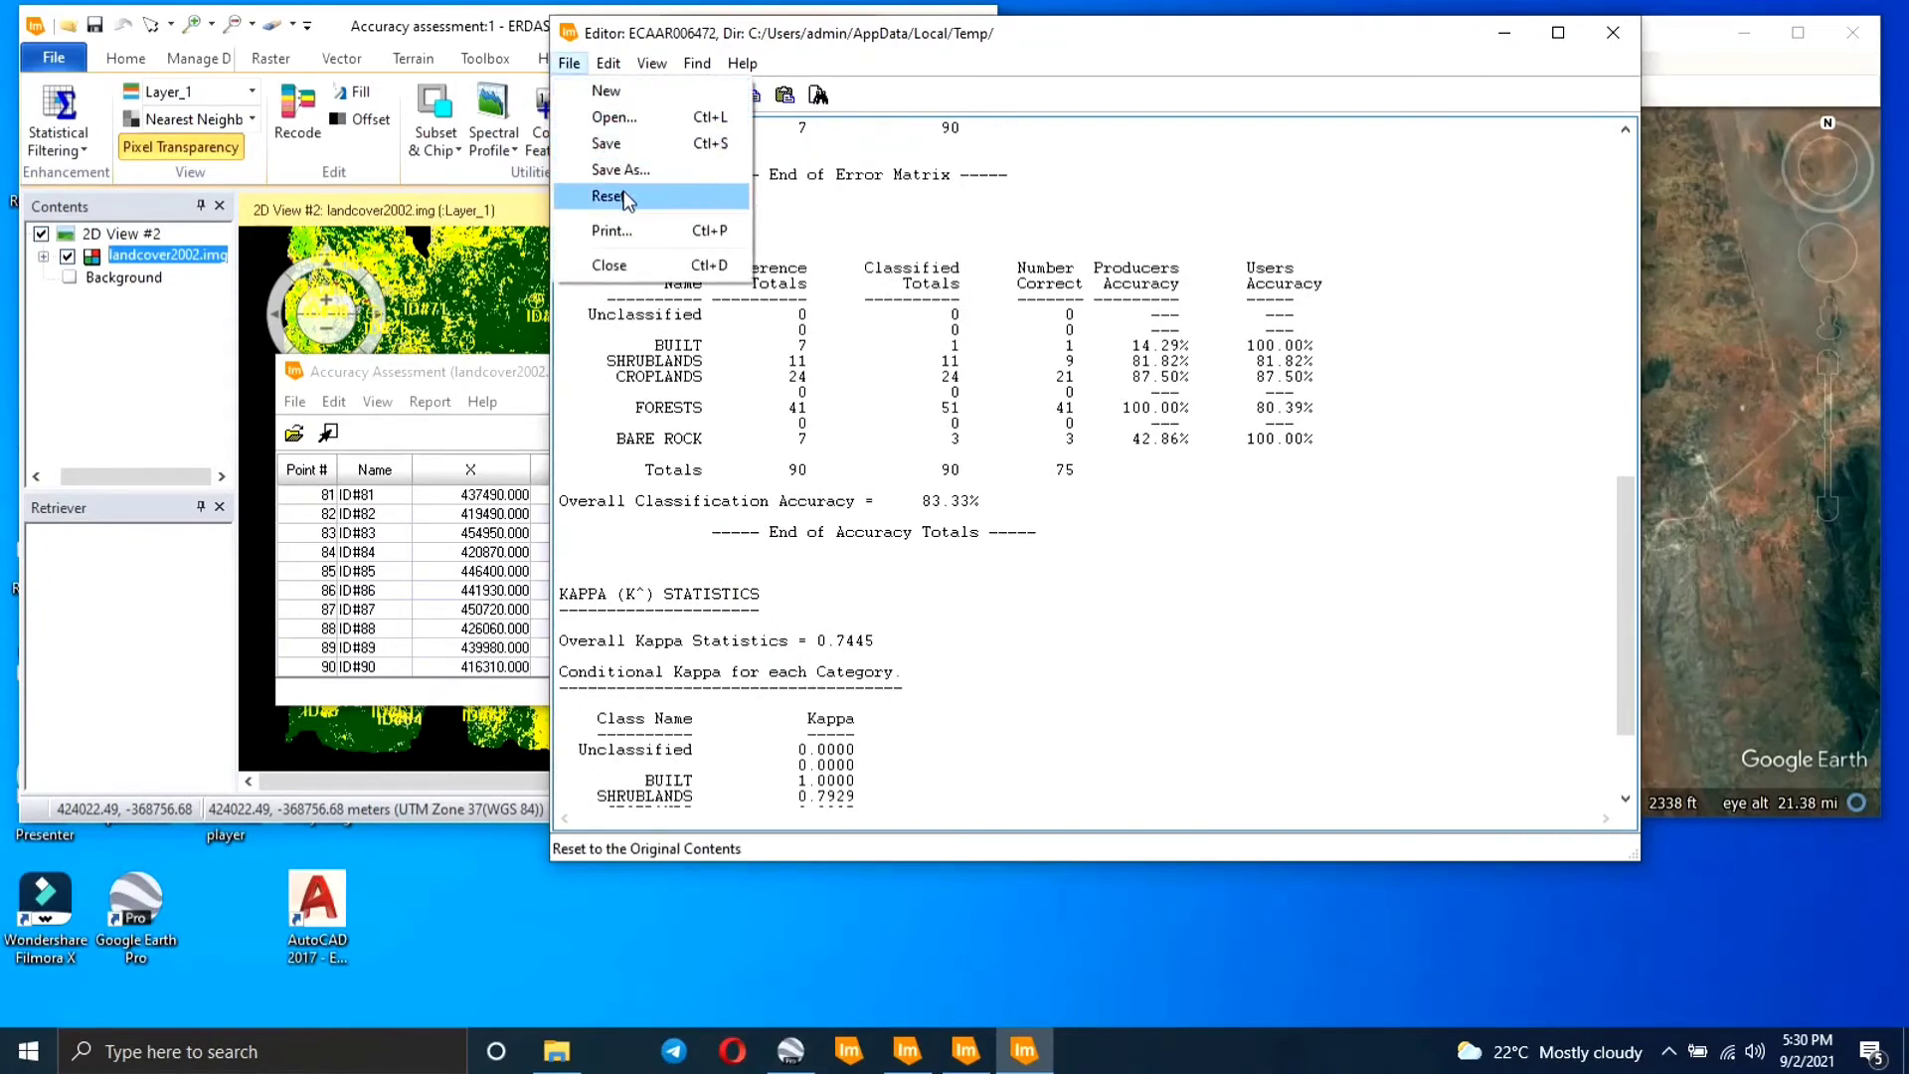
click(621, 143)
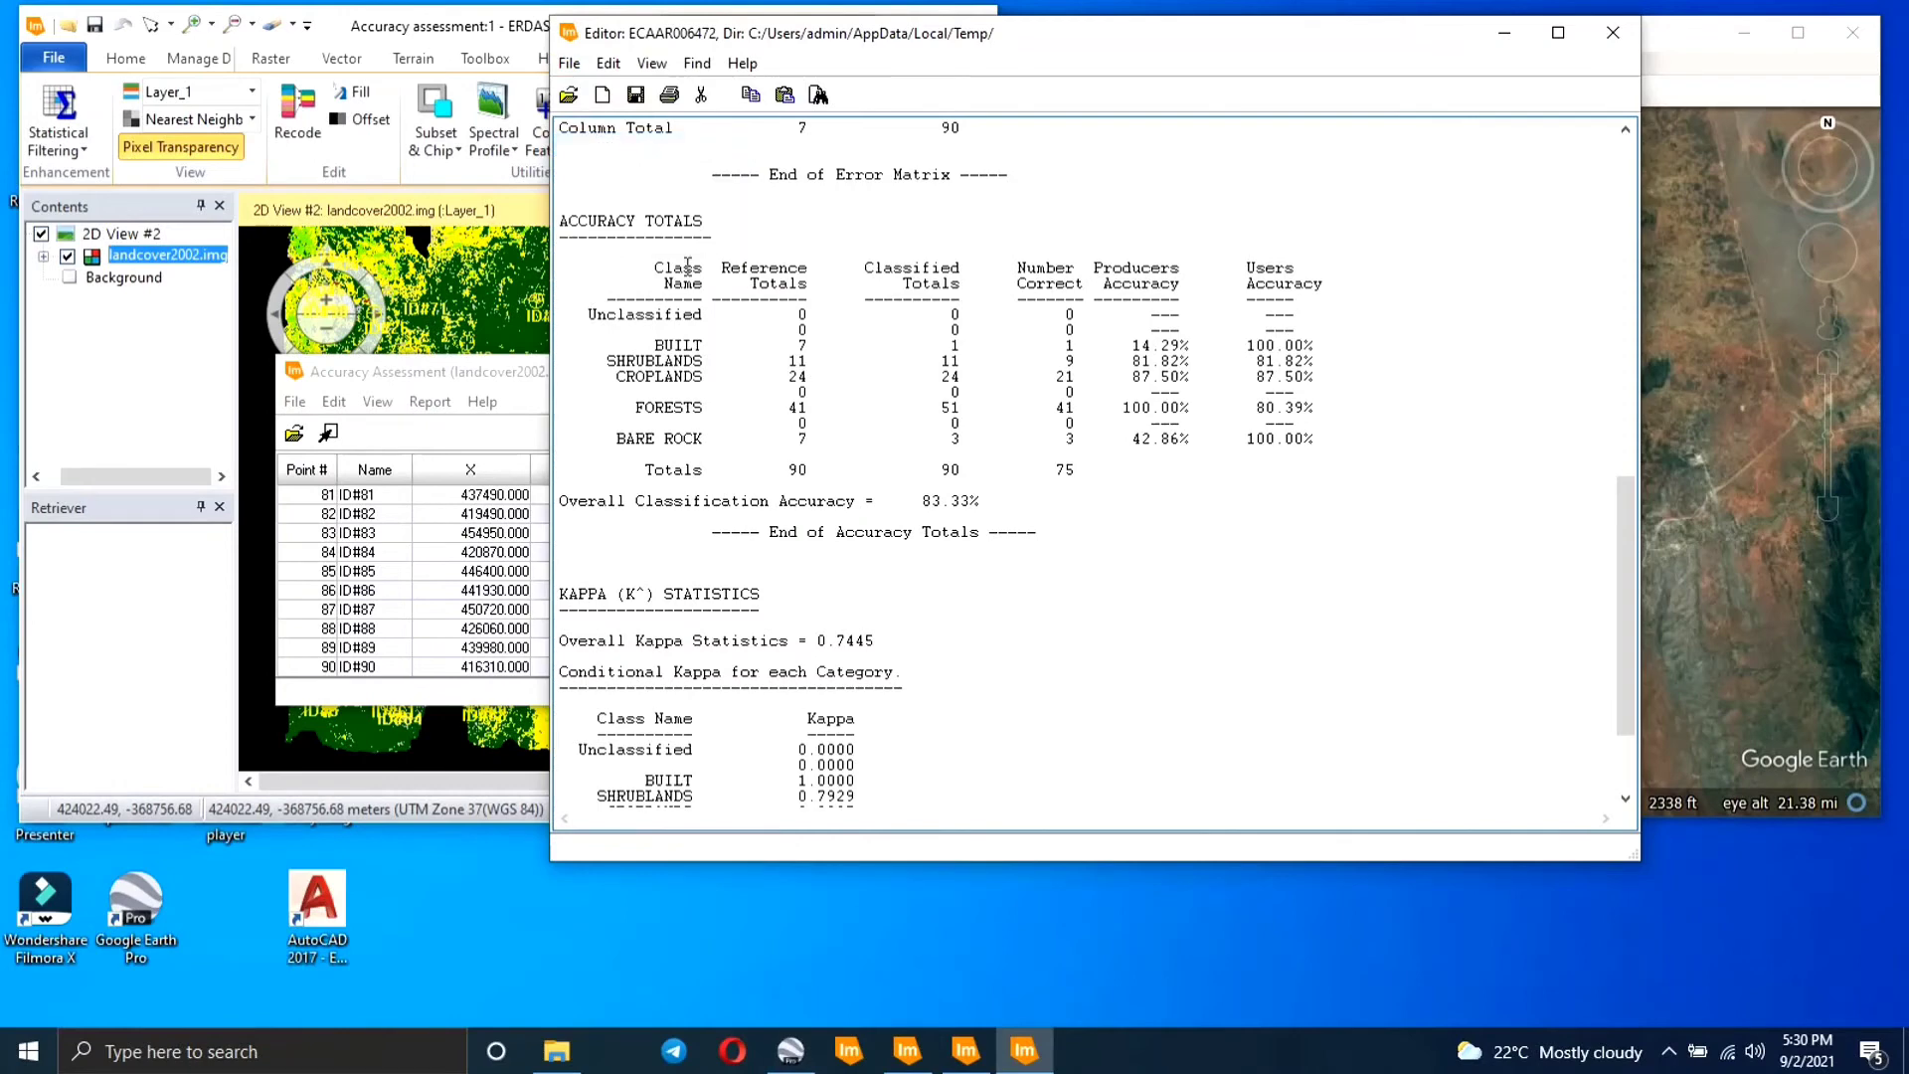
click(441, 326)
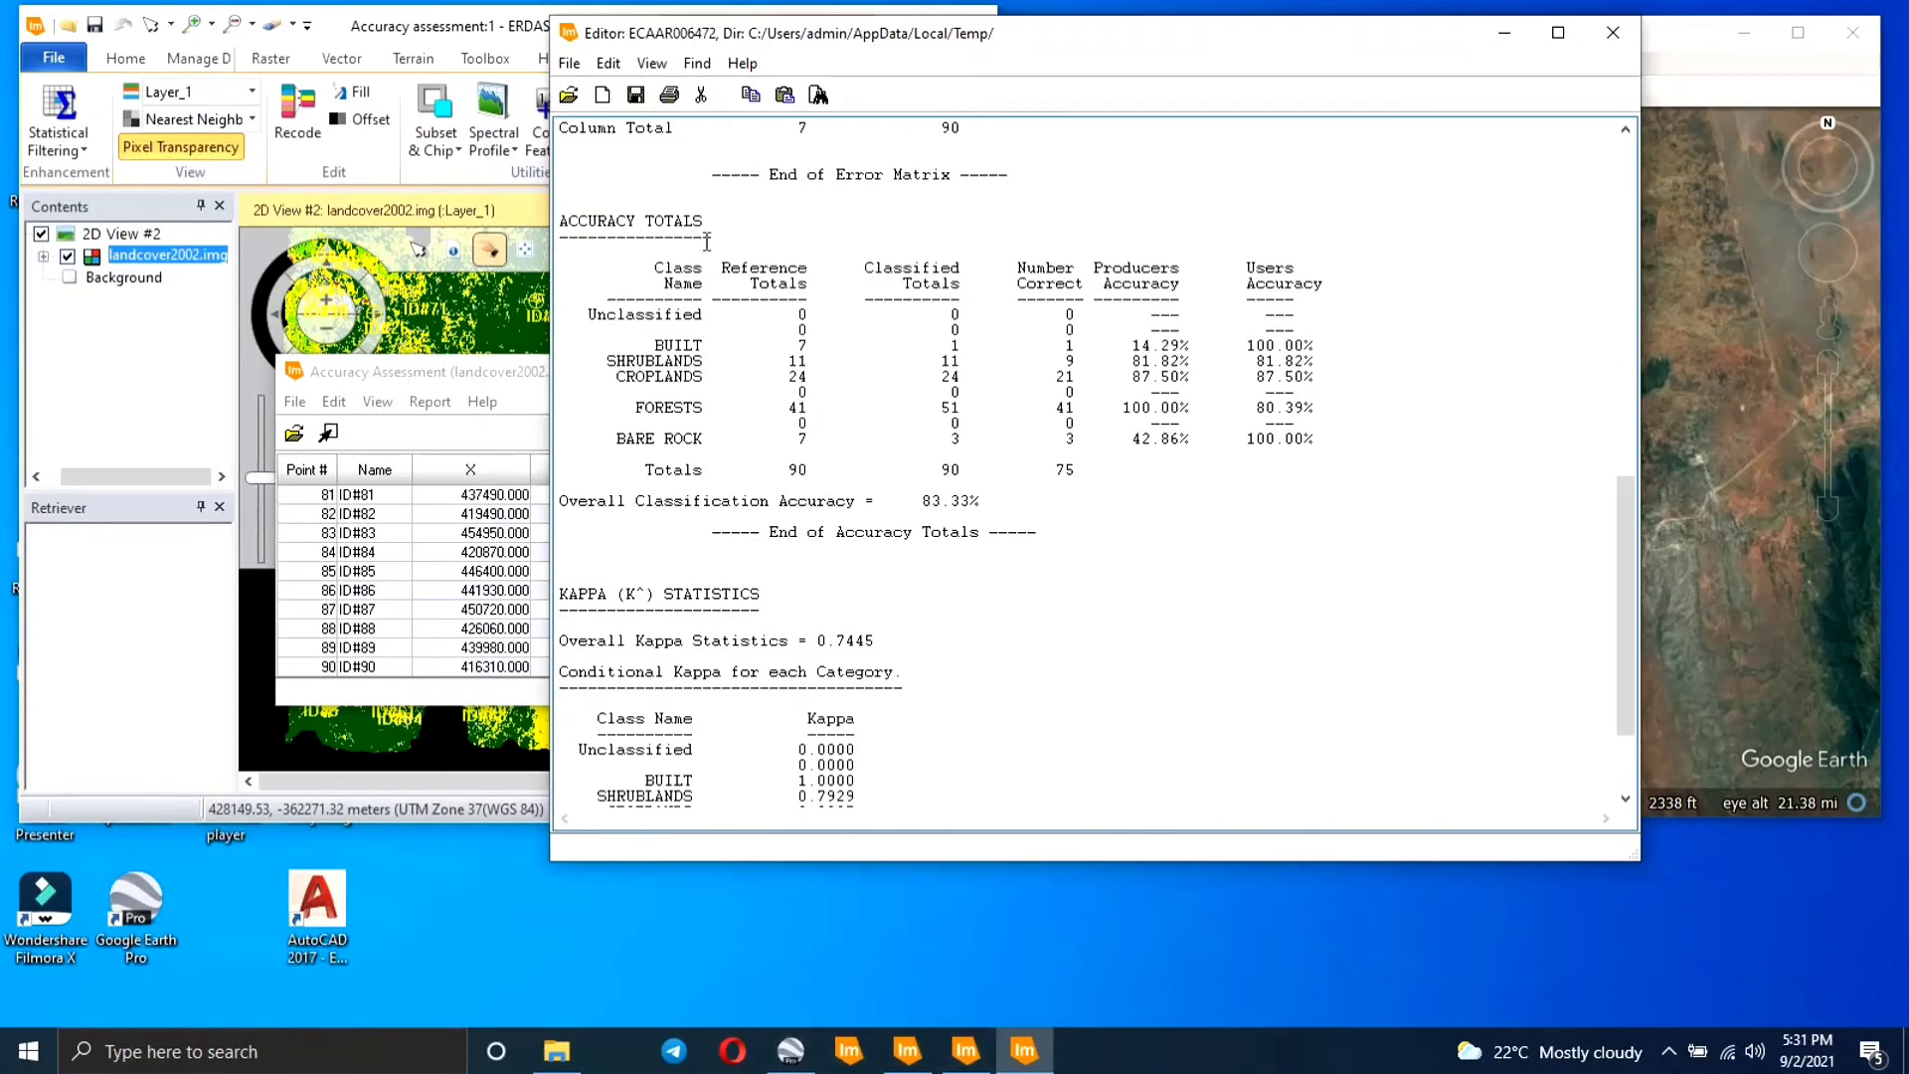
click(649, 62)
mouse_move(607, 66)
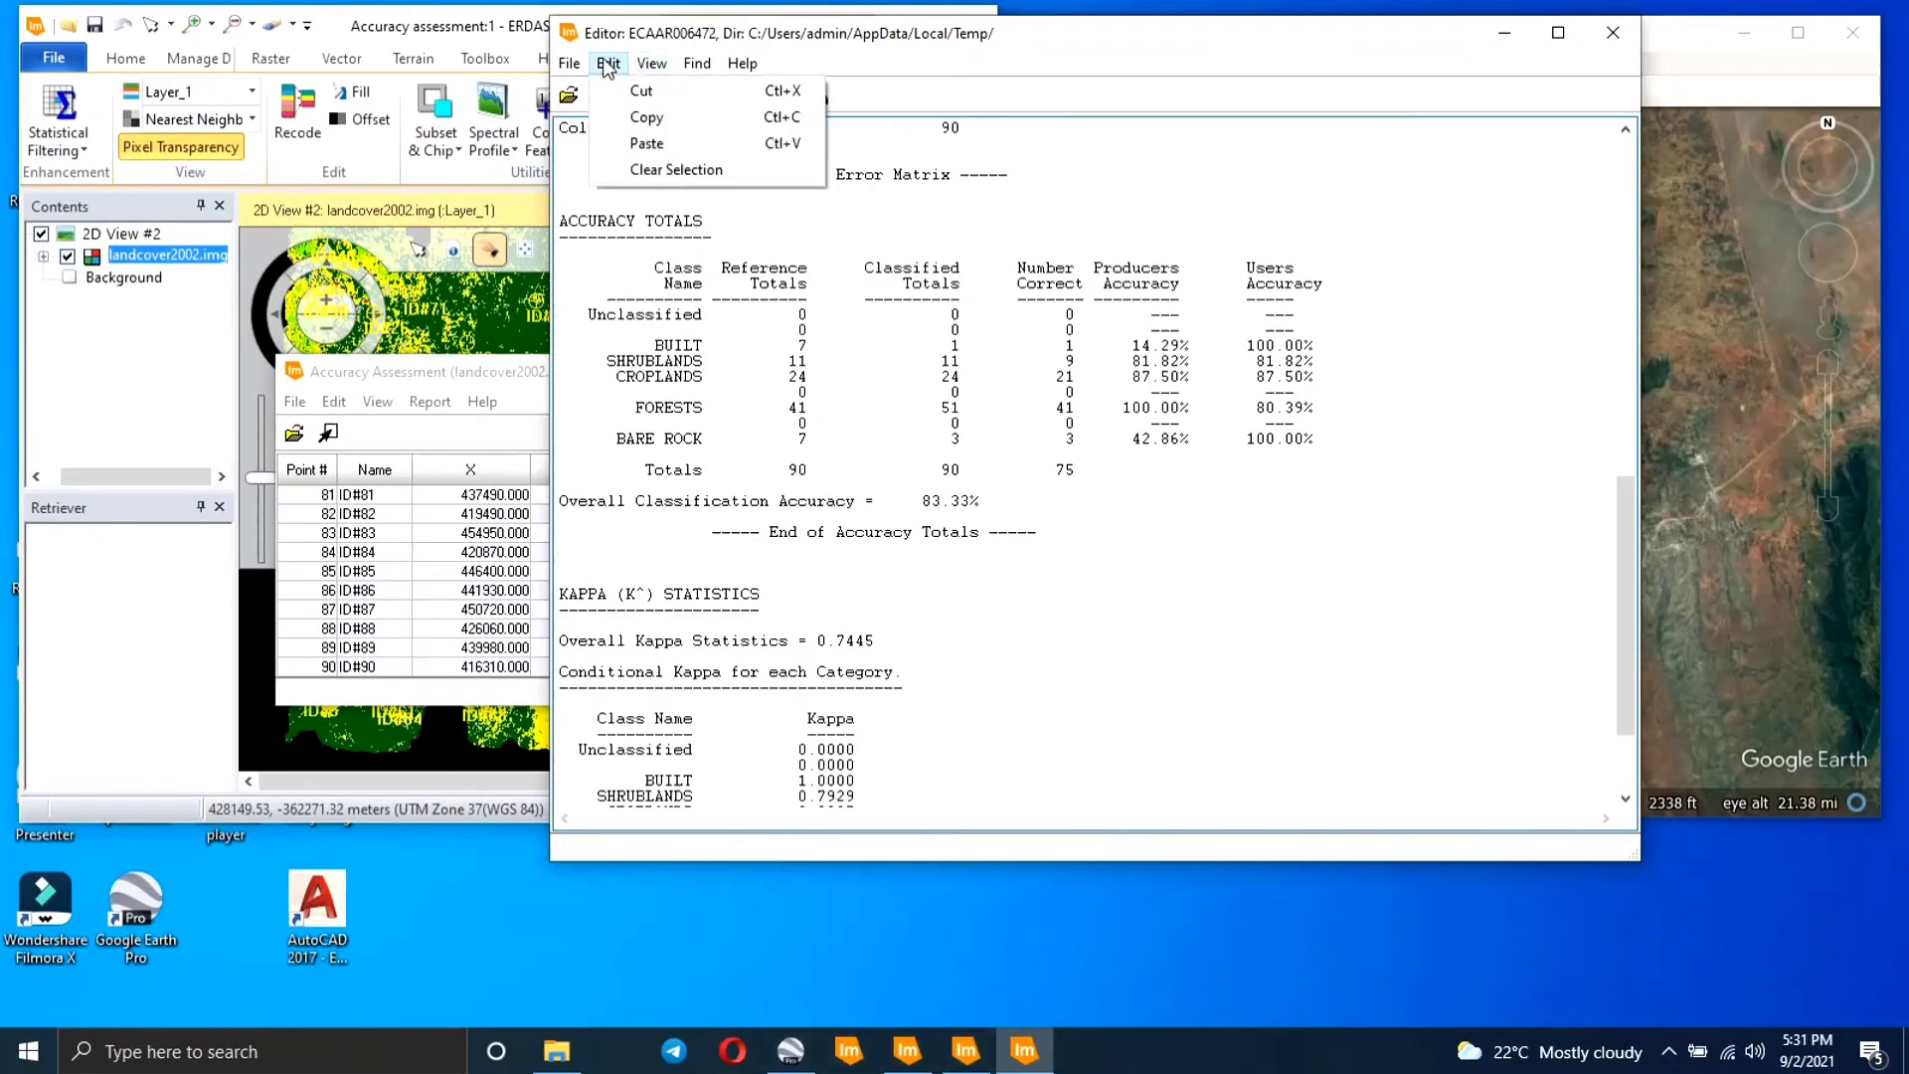
click(970, 456)
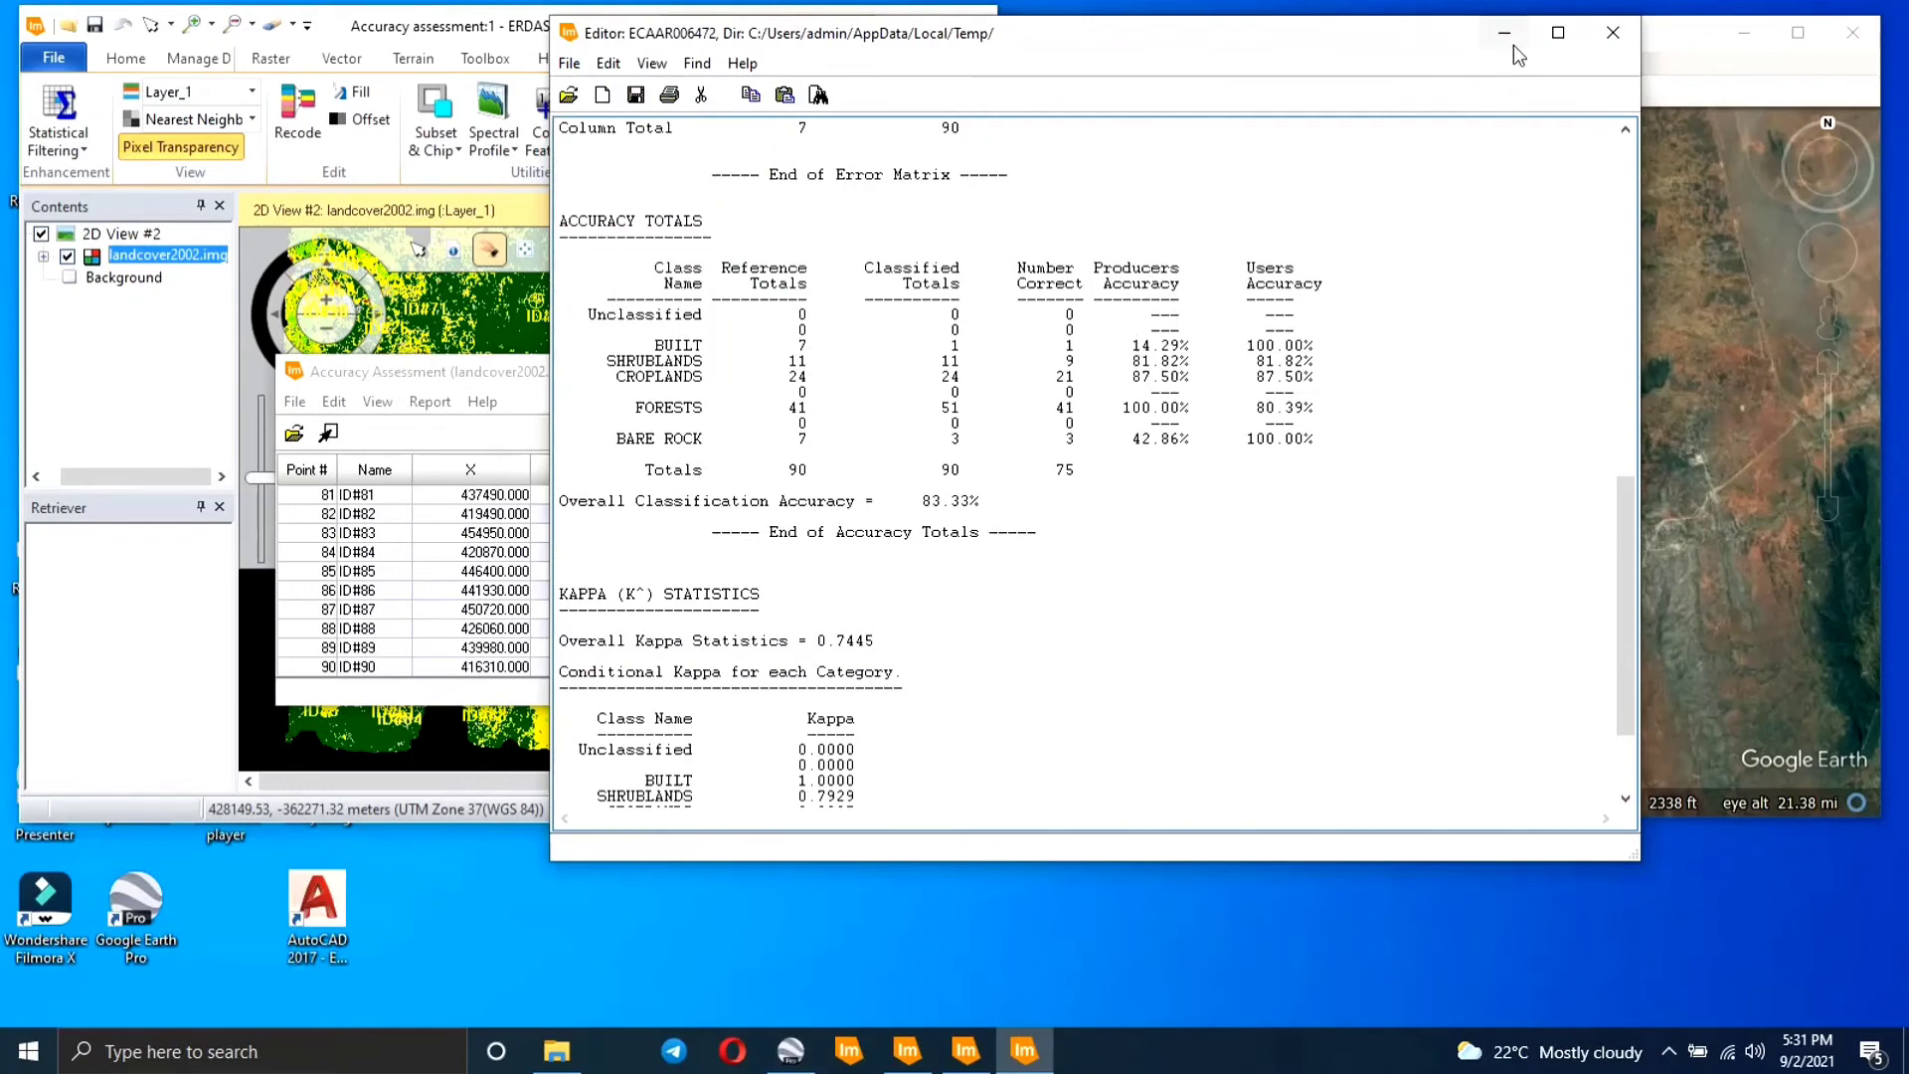
- Close the accuracy report Editor window to return to the Accuracy Assessment table
click(1613, 33)
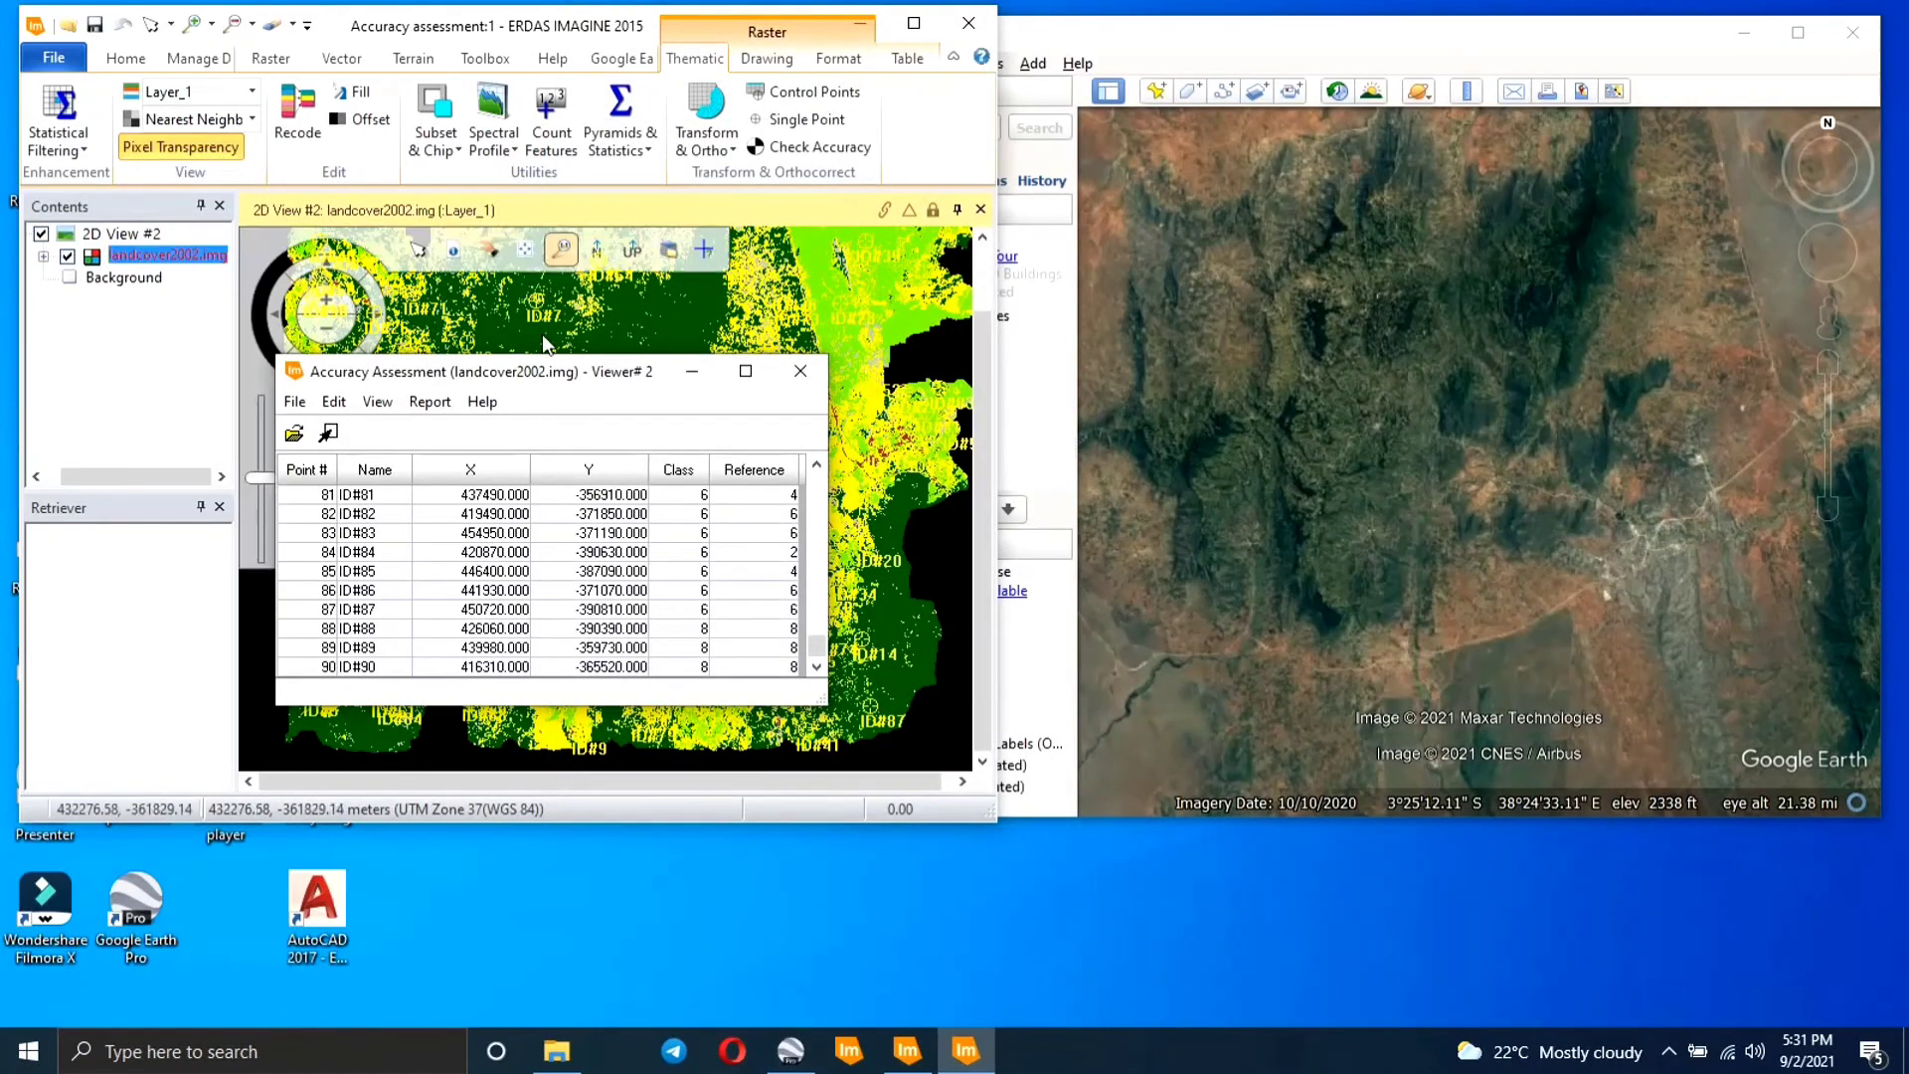